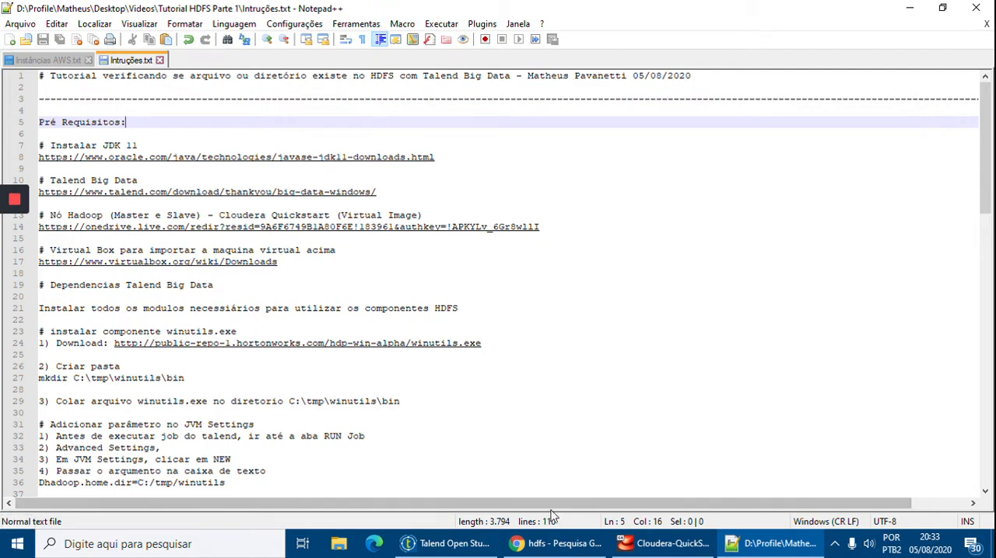
Check the running Cloudera virtual machine and review the winutils.exe installation instructions in Intruções.txt.
left_click(659, 548)
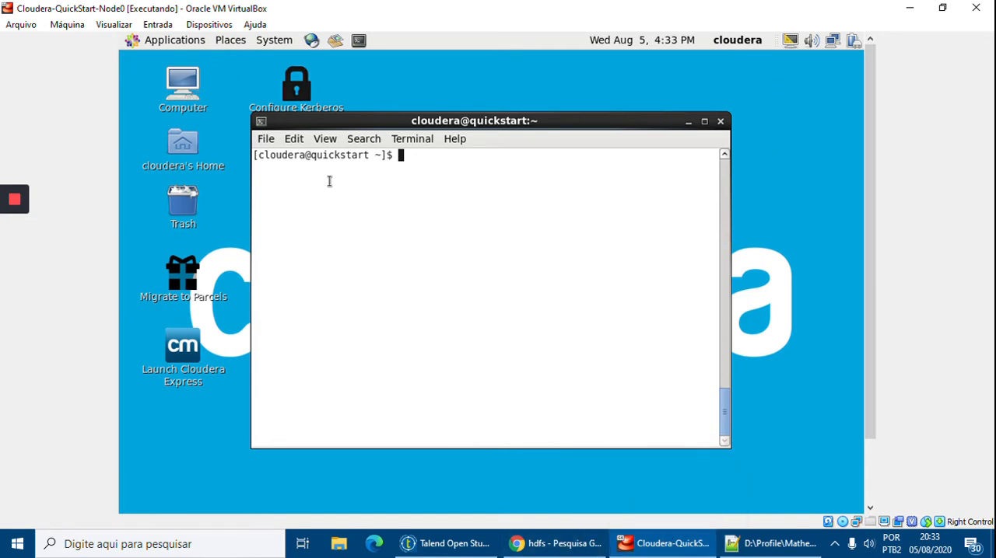
left_click(767, 543)
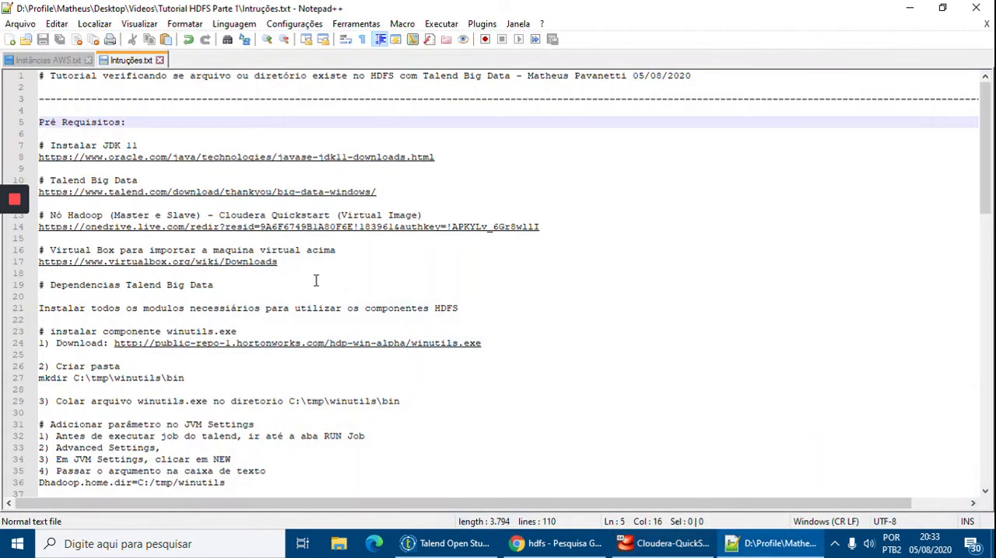
left_click(226, 300)
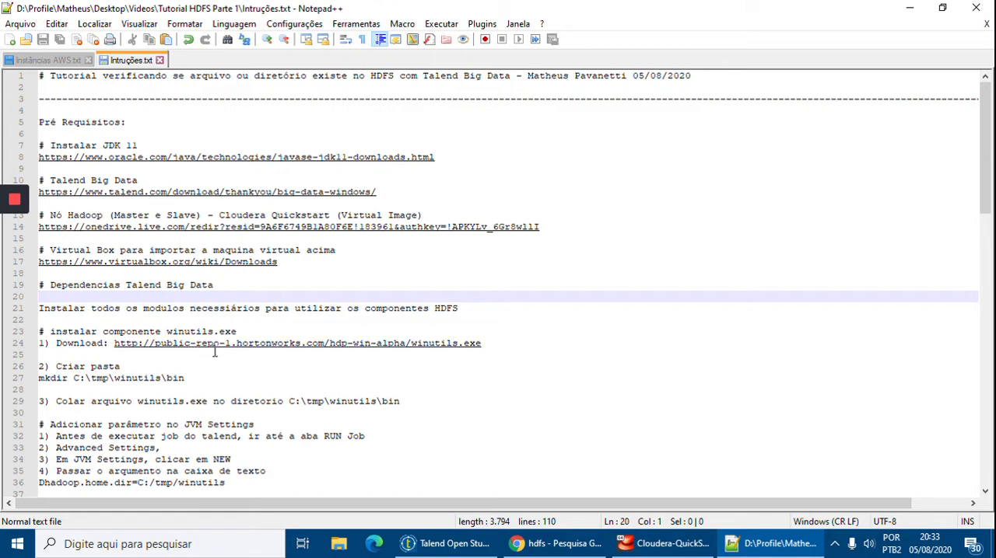
left_click_drag(238, 330, 179, 330)
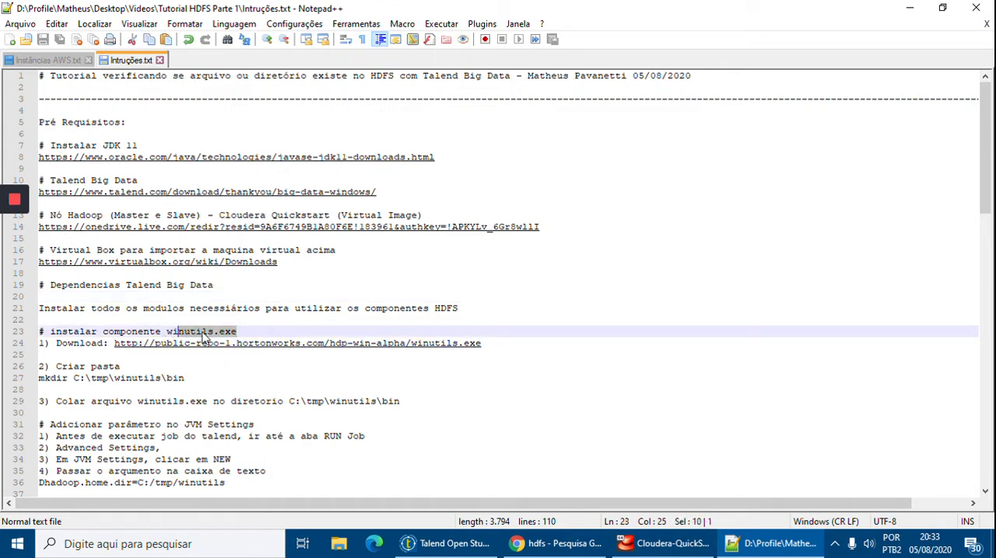
left_click(238, 332)
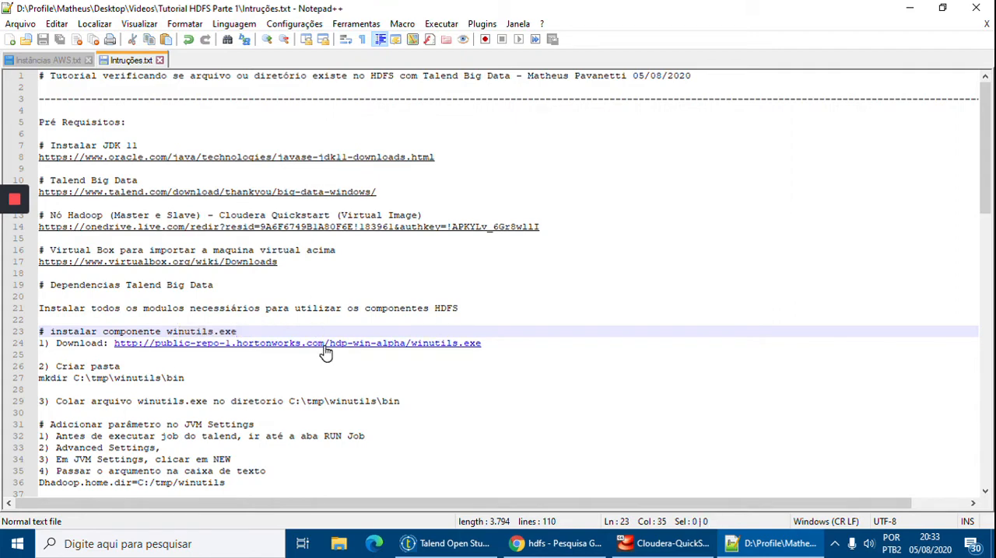
left_click(206, 377)
left_click(73, 354)
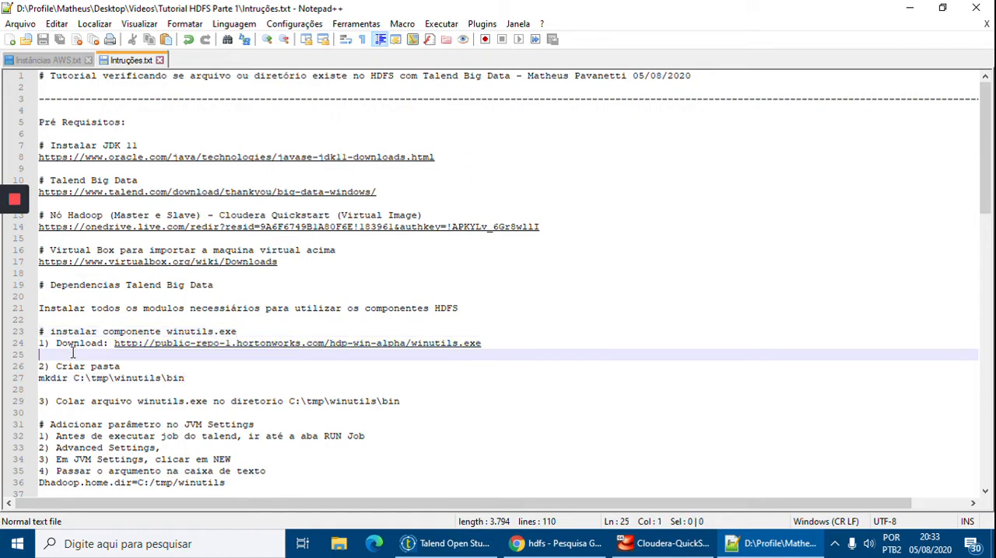
left_click(157, 344)
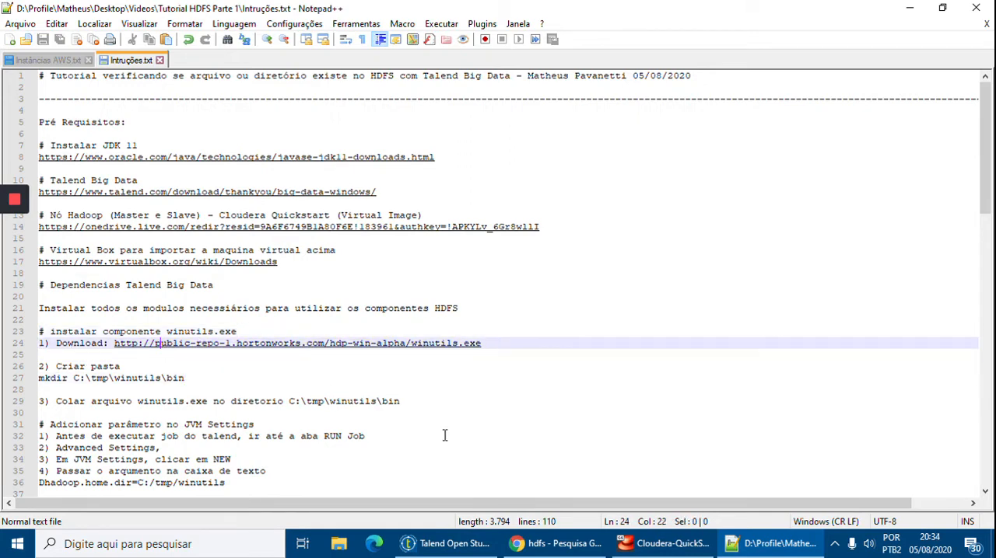
Copy the winutils.exe download URL from the instructions and switch to Chrome.
left_click(433, 345)
left_click_drag(482, 343, 114, 343)
key("ctrl+c")
left_click(556, 545)
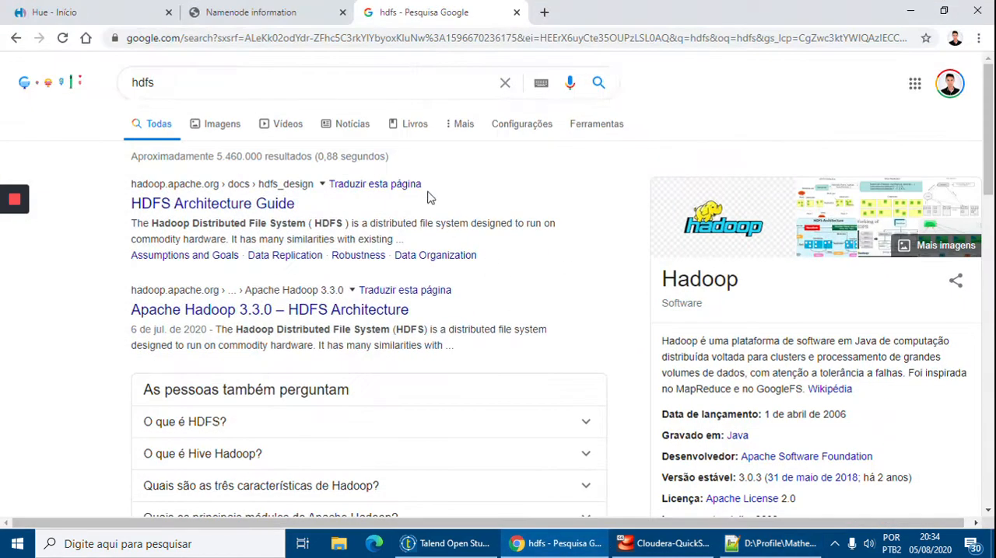
left_click(456, 39)
key("ctrl+v")
key("Return")
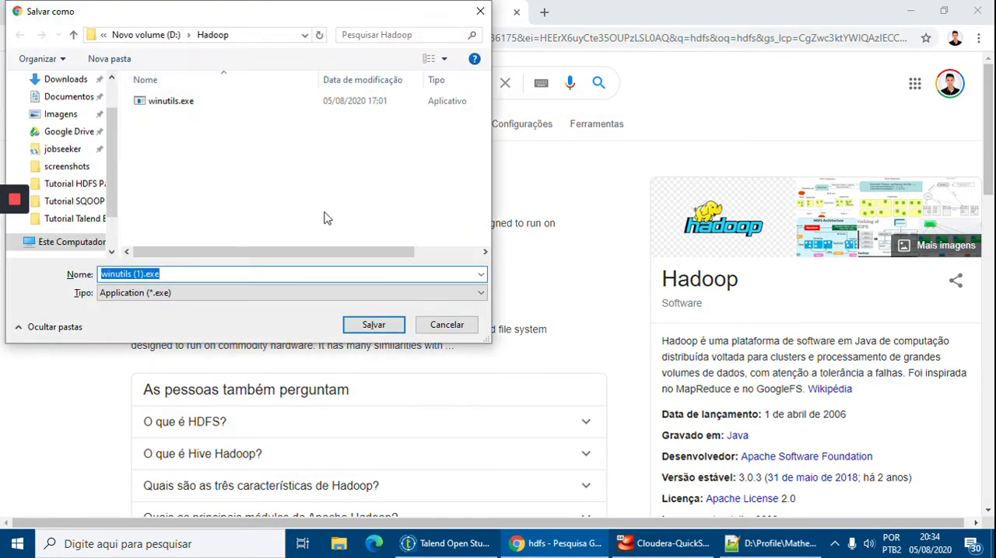
left_click(445, 325)
key("ctrl+w")
Download the file from the copied URL in a new tab, saving it to Área de Trabalho as winutils.exe.
left_click(371, 14)
key("ctrl+v")
key("Return")
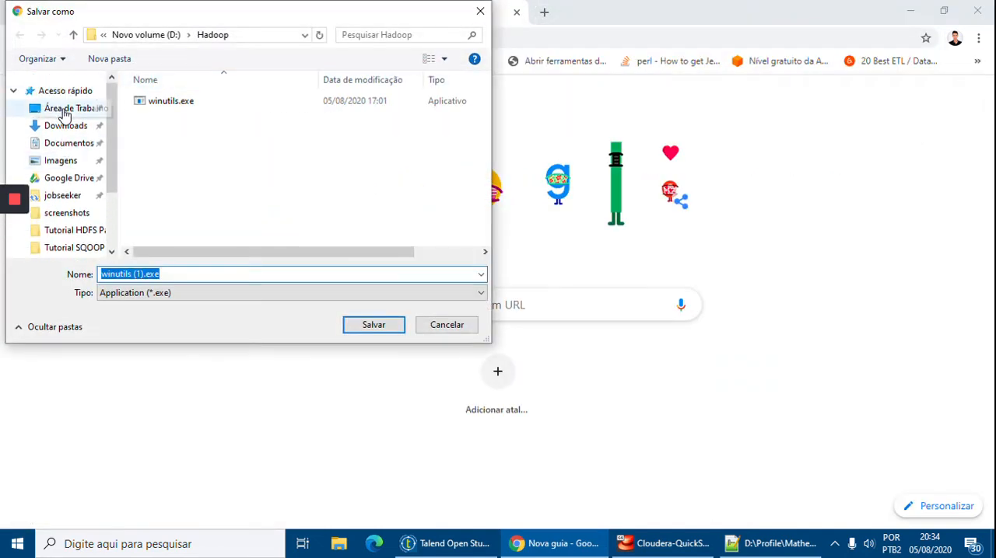
left_click(66, 112)
left_click(148, 274)
left_click(145, 274)
key("BackSpace")
key("BackSpace")
key("BackSpace")
left_click(387, 327)
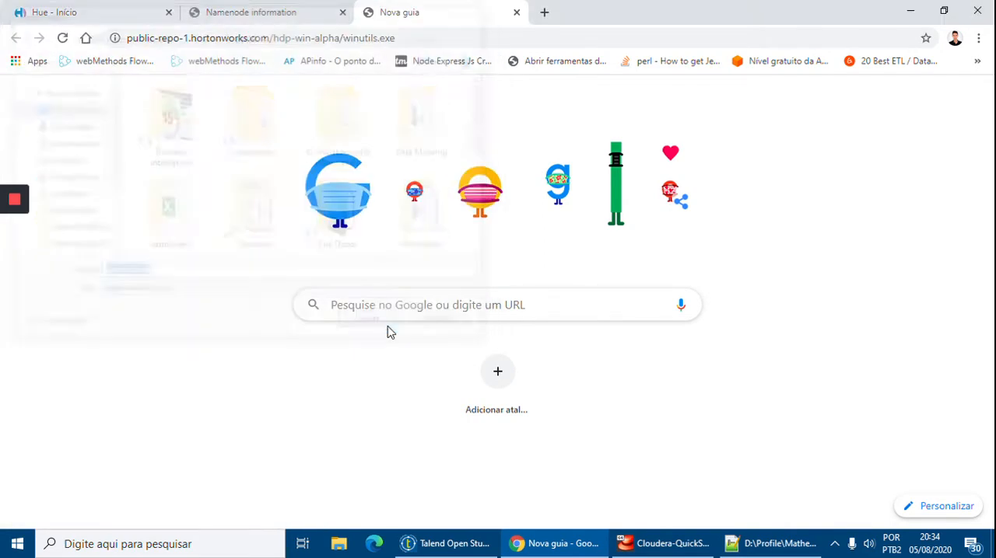
Return to the Notepad++ instructions and copy the command mkdir C:\tmp\winutils\bin.
left_click(553, 546)
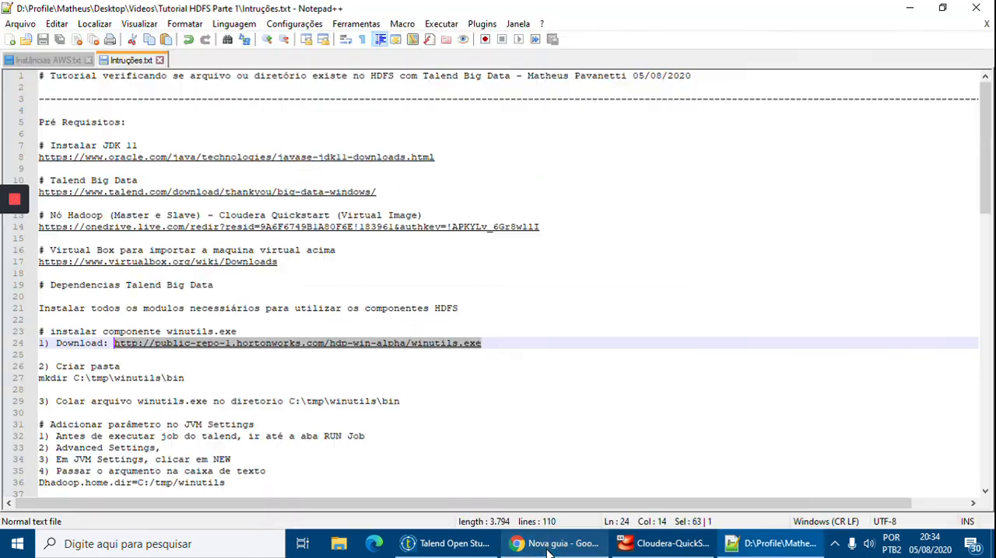
left_click(199, 379)
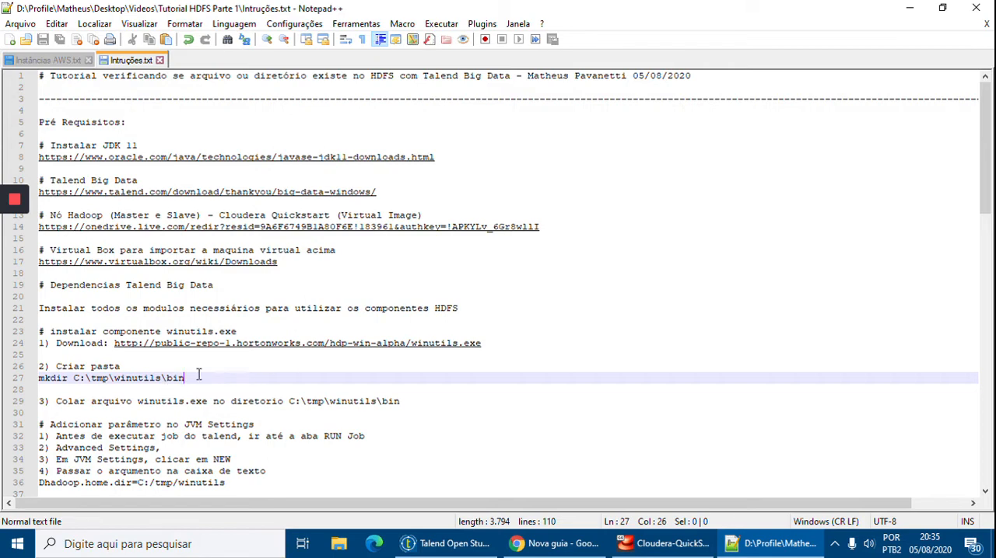
left_click_drag(231, 379, 38, 378)
key("ctrl+c")
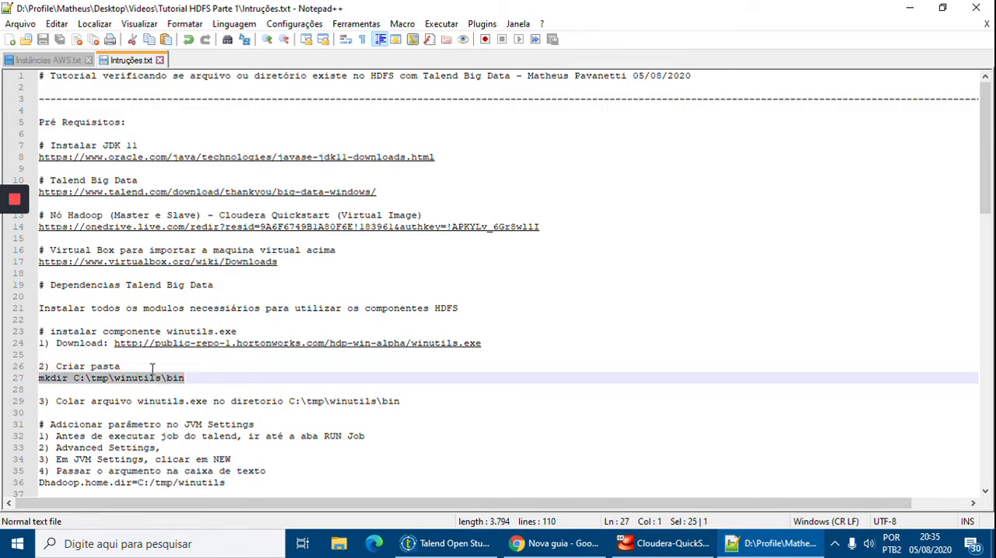
Create the folder by running mkdir C:\tmp\winutils\bin in a Command Prompt, and close the prompt.
key("super+r")
type("cmd")
key("Return")
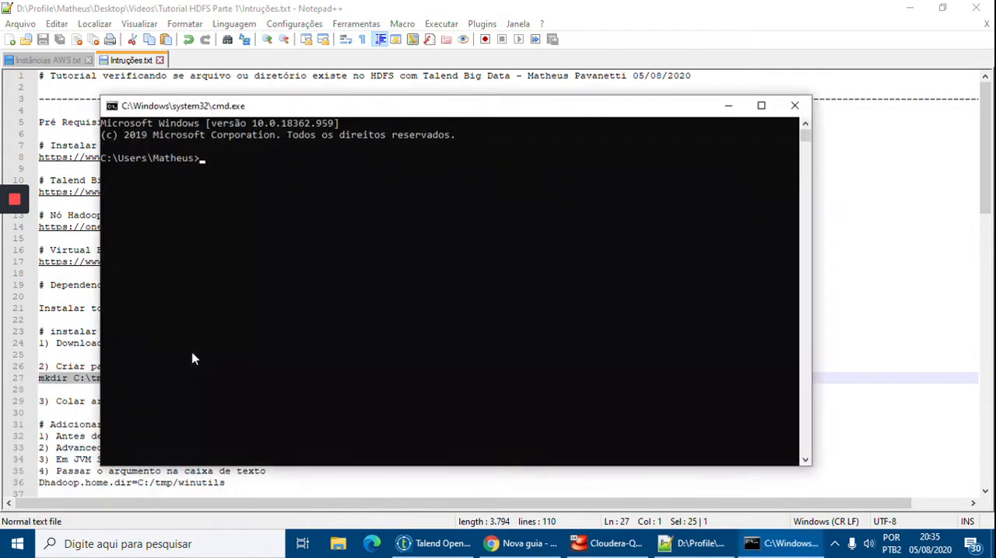
key("ctrl+v")
key("Return")
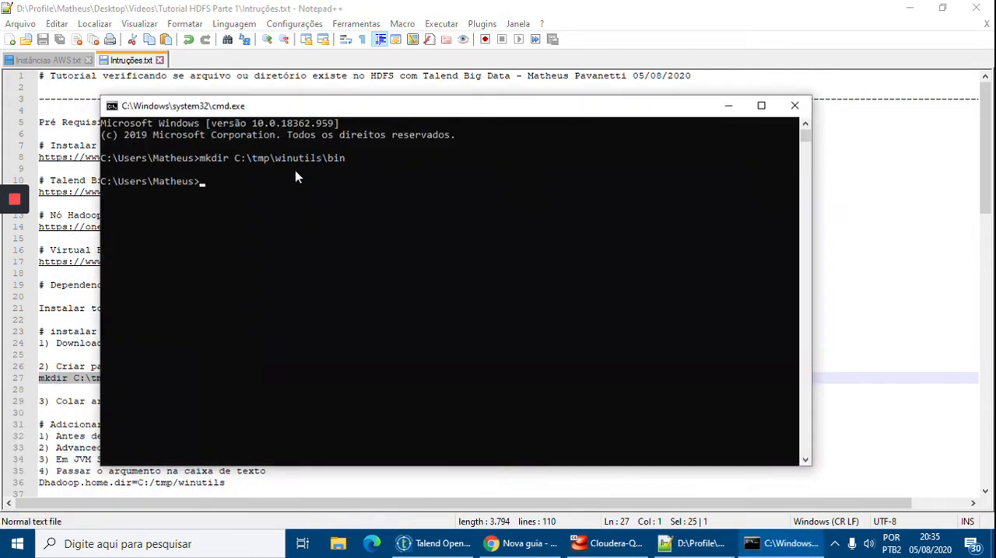
left_click(801, 113)
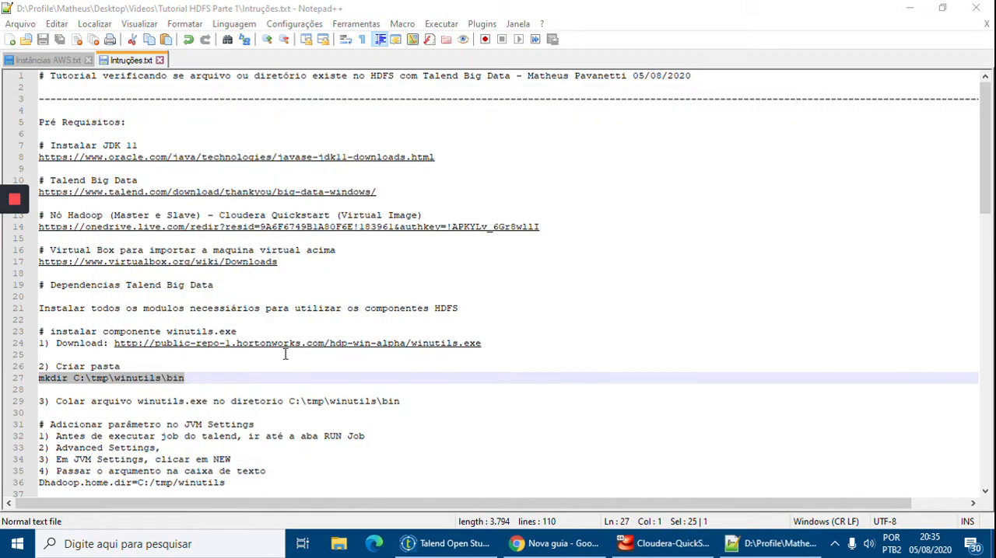
Open the Área de Trabalho folder in File Explorer and copy the downloaded winutils.exe.
left_click(288, 389)
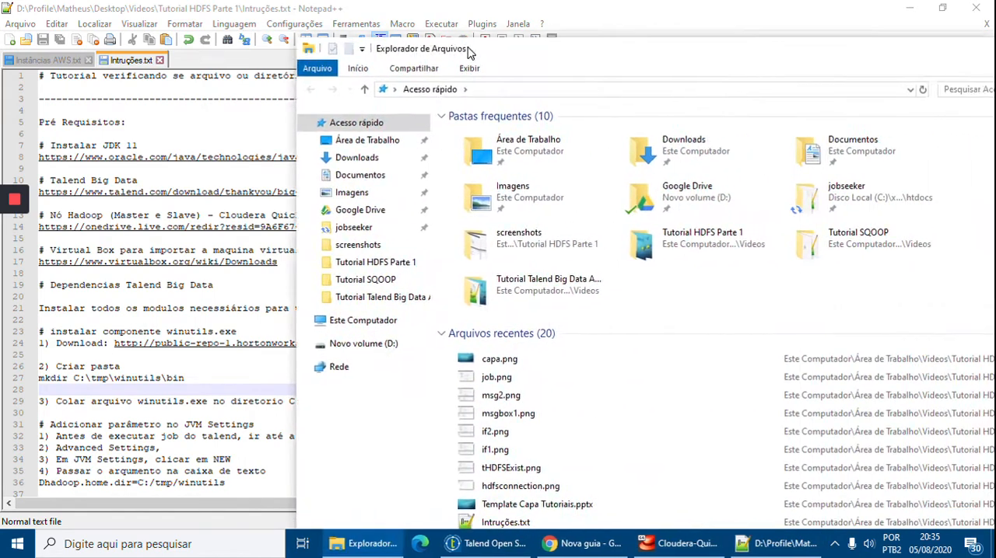
double_click(350, 127)
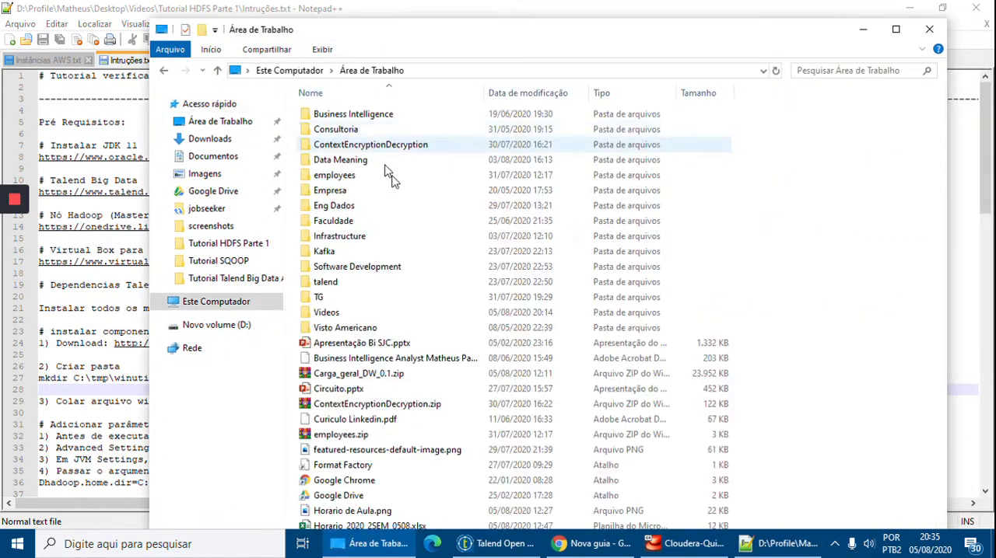
left_click(389, 455)
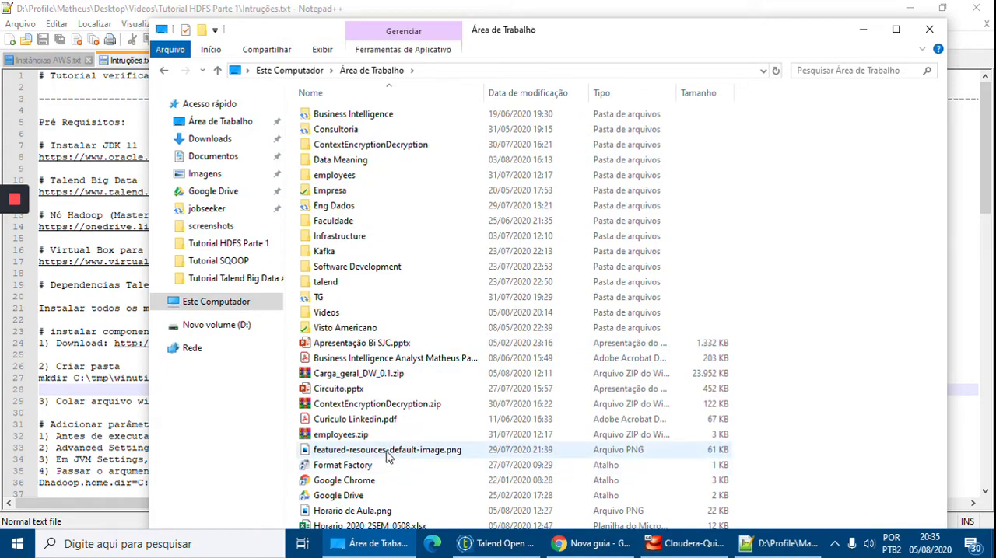
double_click(563, 35)
scroll(540, 354, "down", 3)
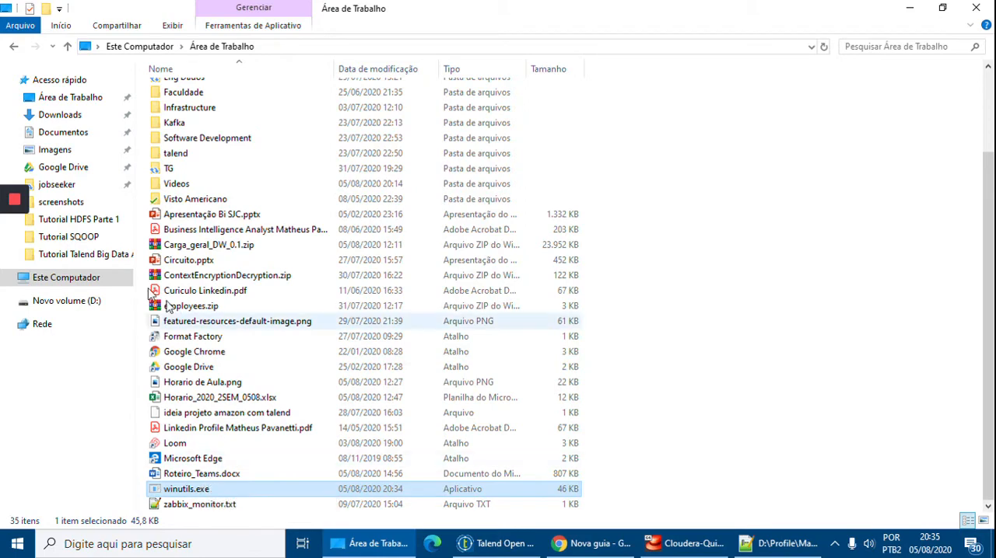
Paste winutils.exe into the folder C:\tmp\winutils\bin and return to the instructions.
left_click(70, 280)
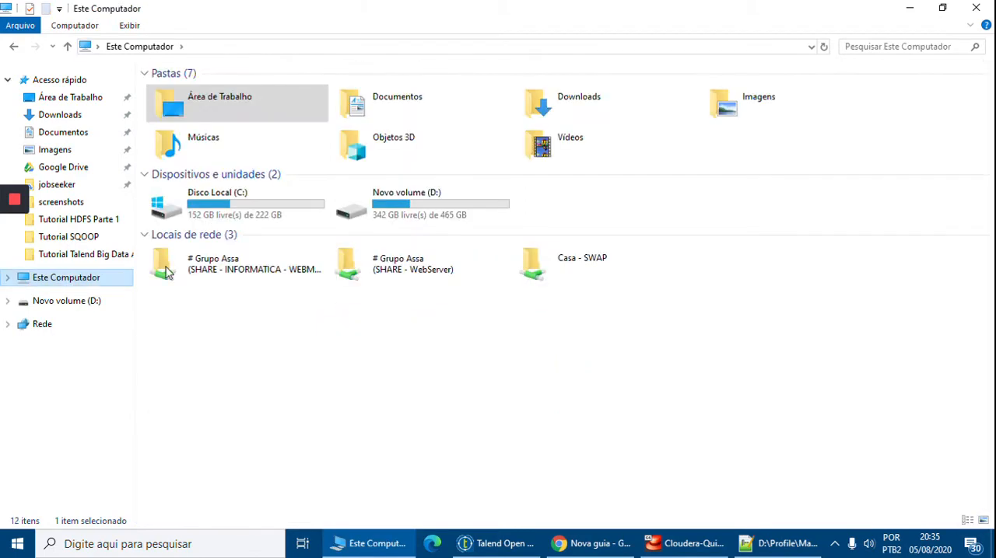
double_click(238, 220)
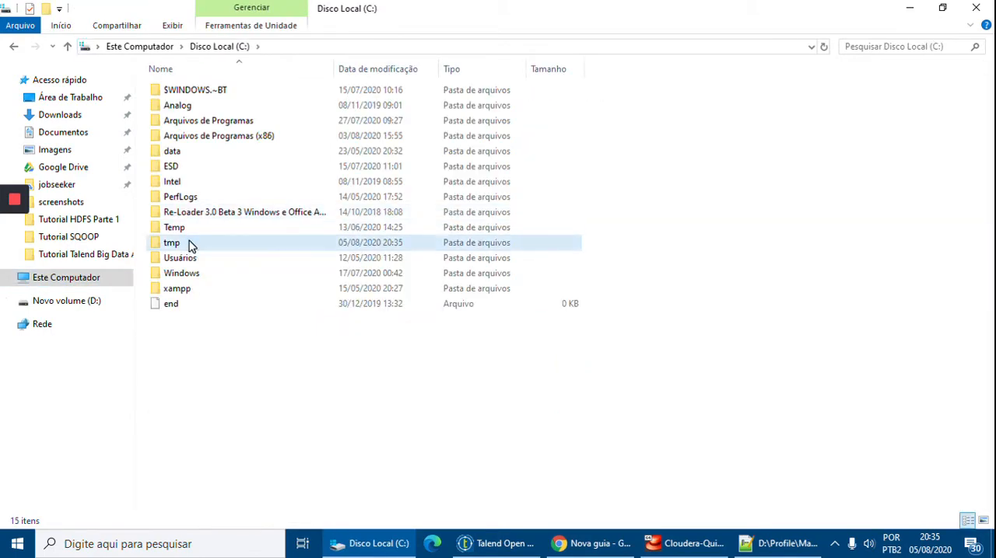
double_click(189, 244)
double_click(193, 108)
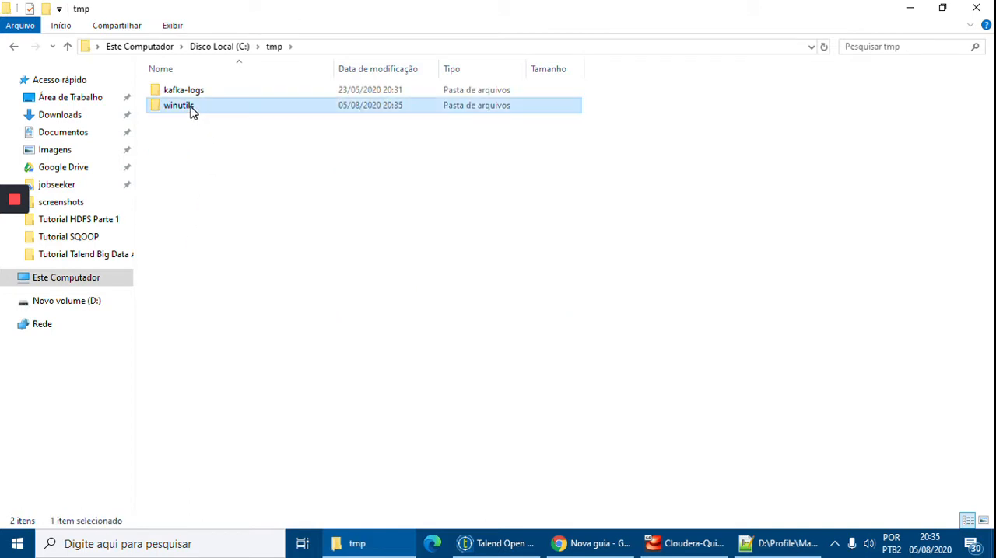
double_click(191, 93)
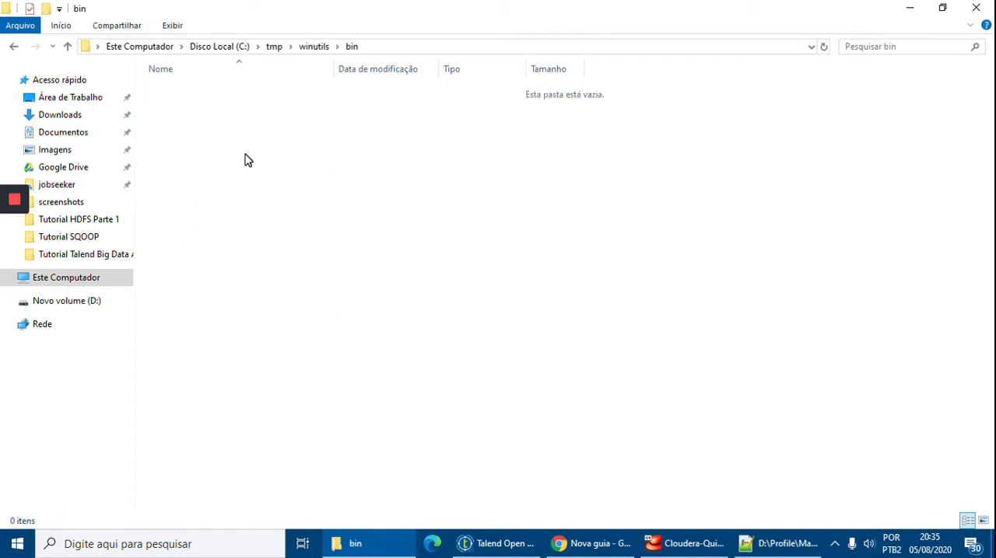
key("ctrl+v")
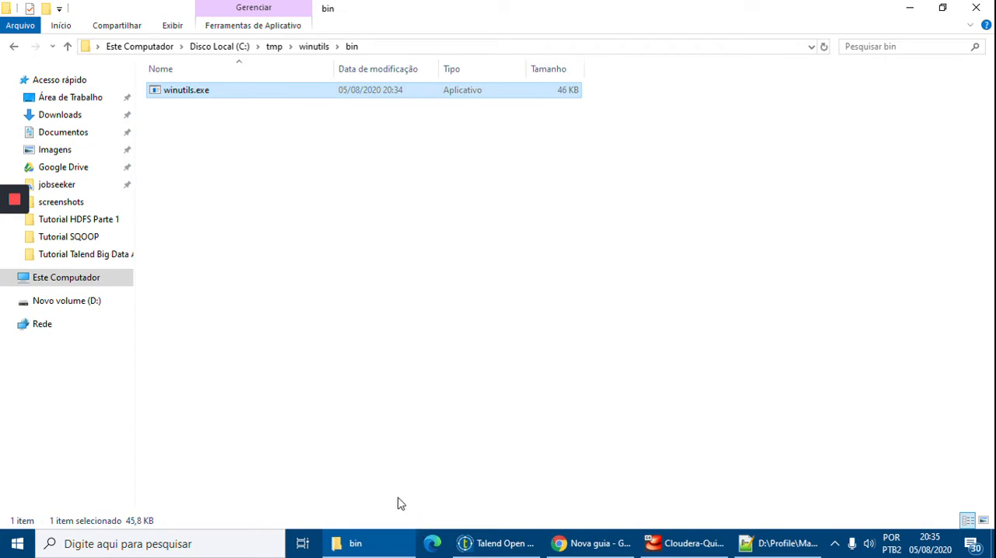
left_click(362, 546)
Review the instructions on adding the JVM Settings parameter and the nodename in the Windows hosts file.
left_click(190, 379)
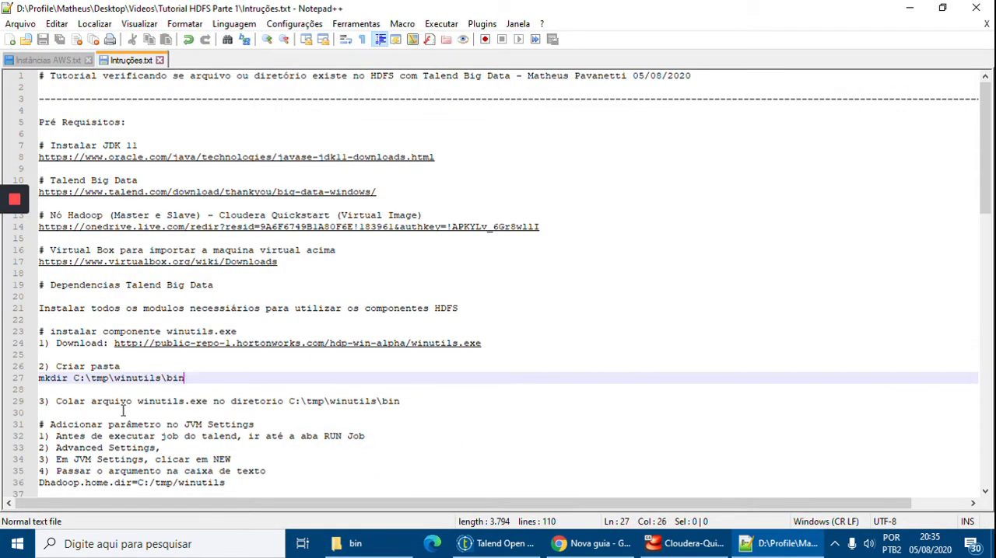
scroll(341, 405, "down", 1)
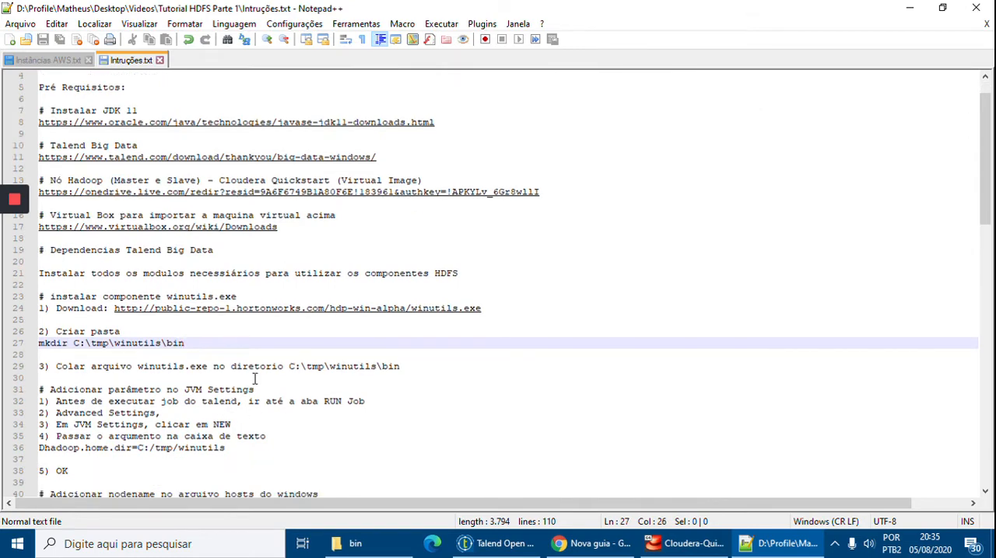
left_click(46, 379)
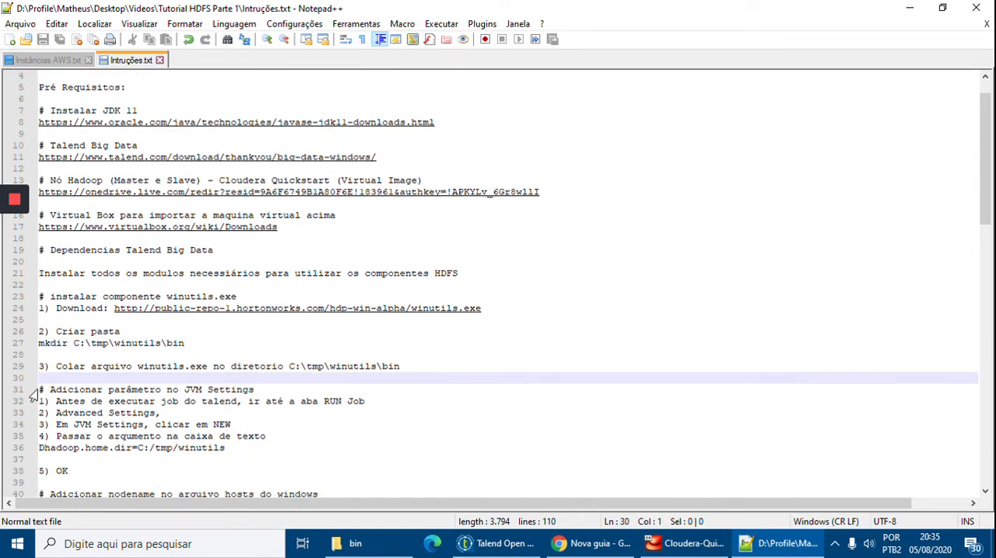
left_click_drag(41, 389, 271, 451)
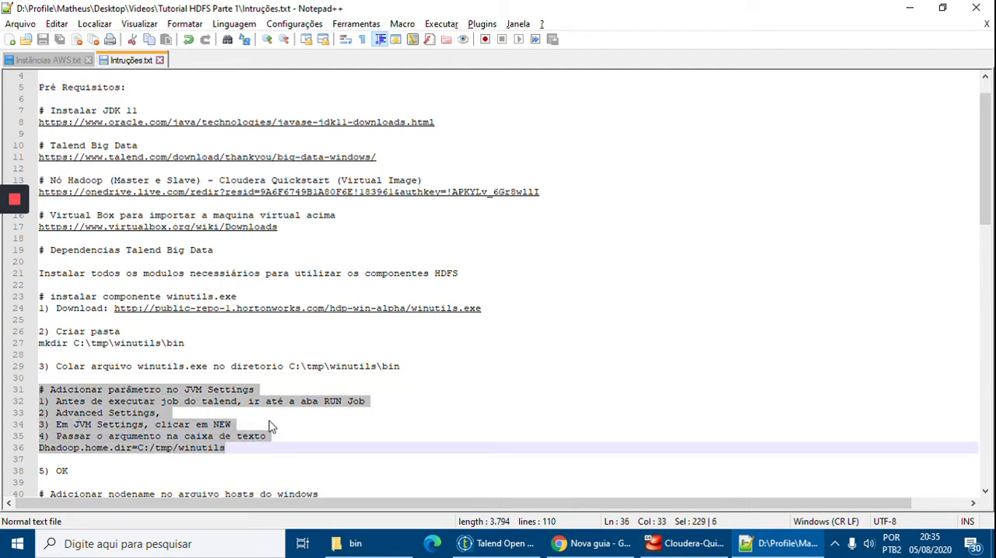
scroll(271, 426, "down", 2)
scroll(253, 334, "down", 1)
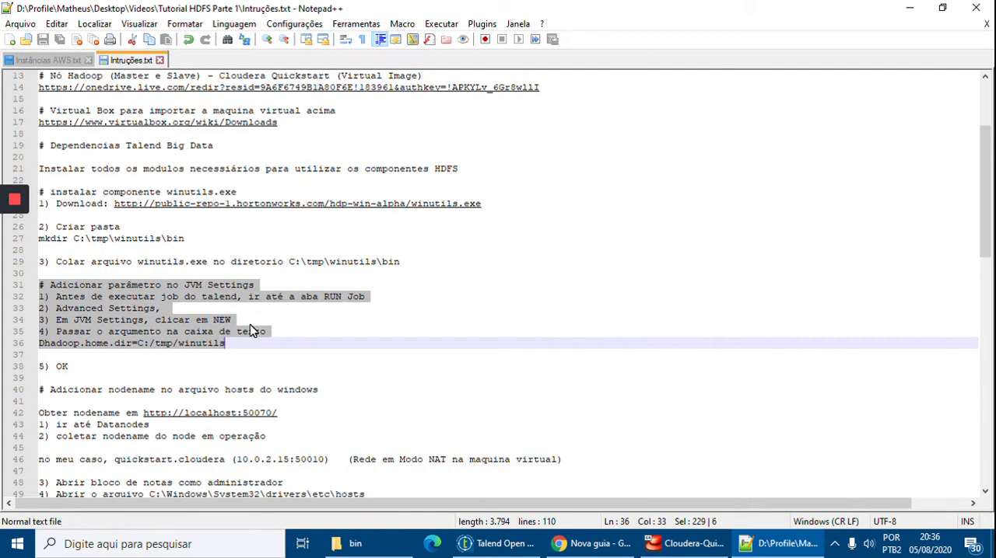
scroll(253, 332, "down", 1)
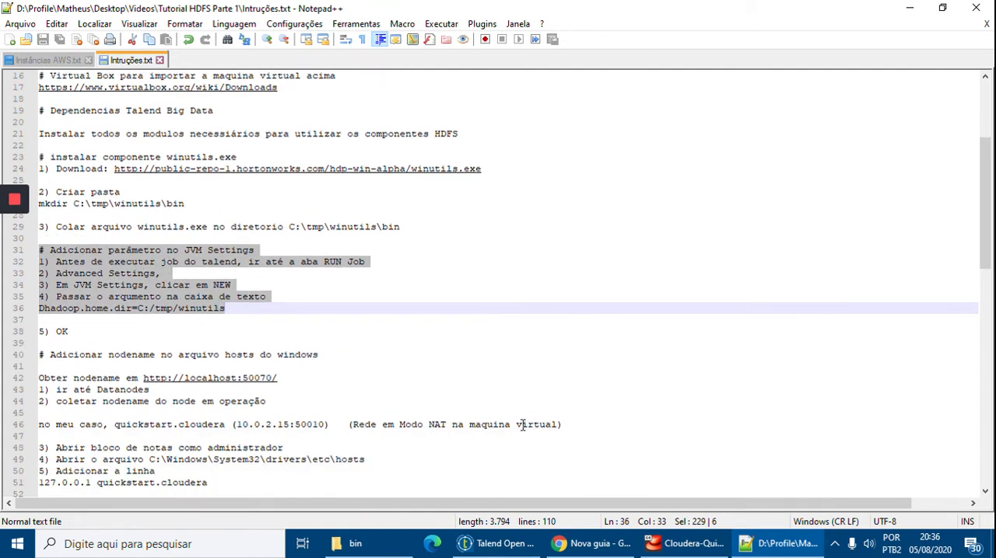
key("Right")
Check winutils.exe in the bin folder, then prefix the Dhadoop.home.dir=C:/tmp/winutils argument with a hyphen and save the instructions file.
left_click(349, 544)
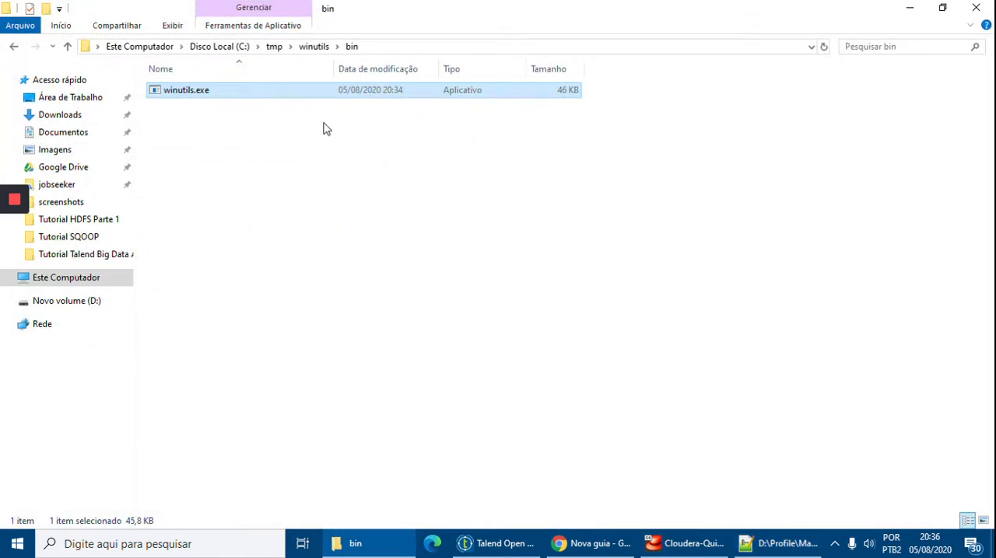
key("alt+Tab")
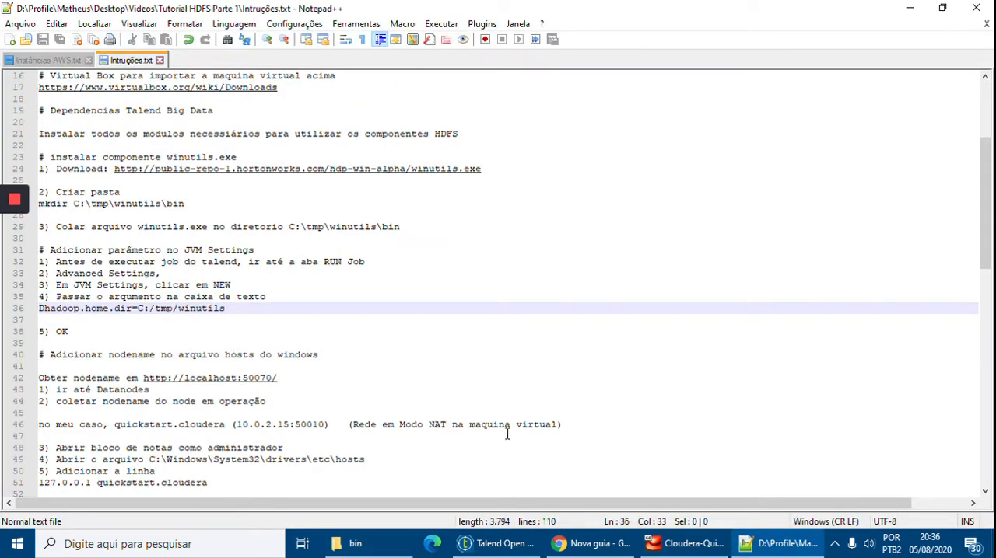
left_click_drag(251, 309, 43, 311)
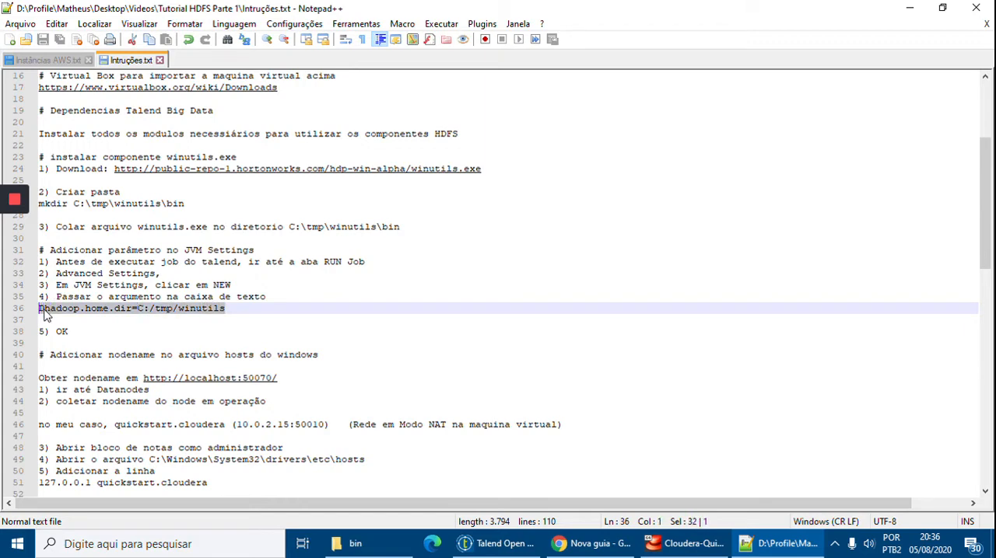
key("Home")
type("-")
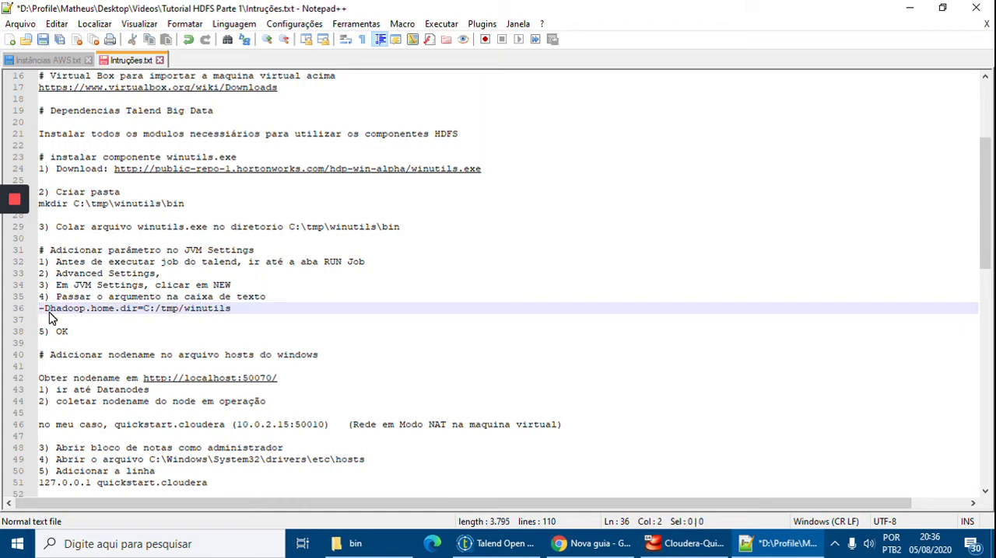
left_click(221, 309)
scroll(128, 335, "down", 2)
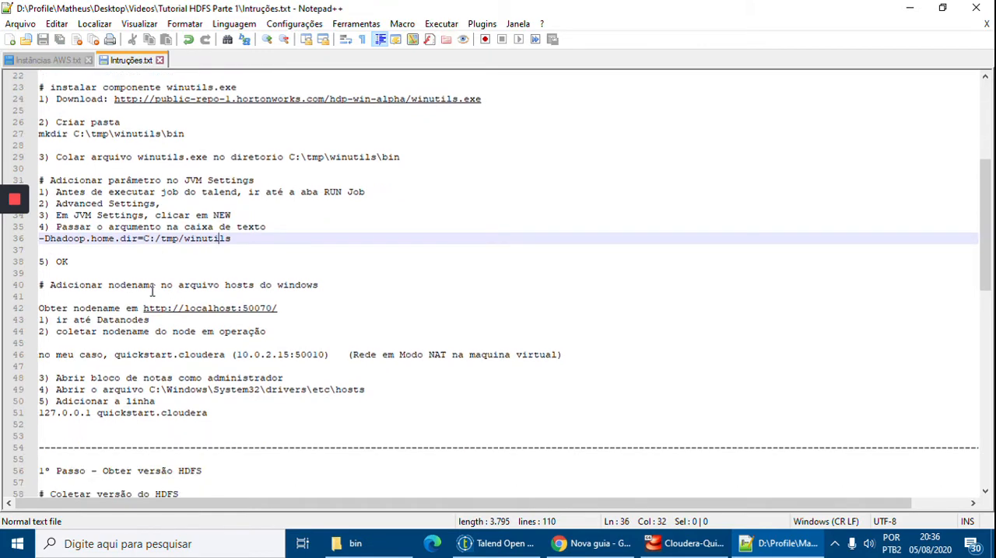
key("Down")
key("Down")
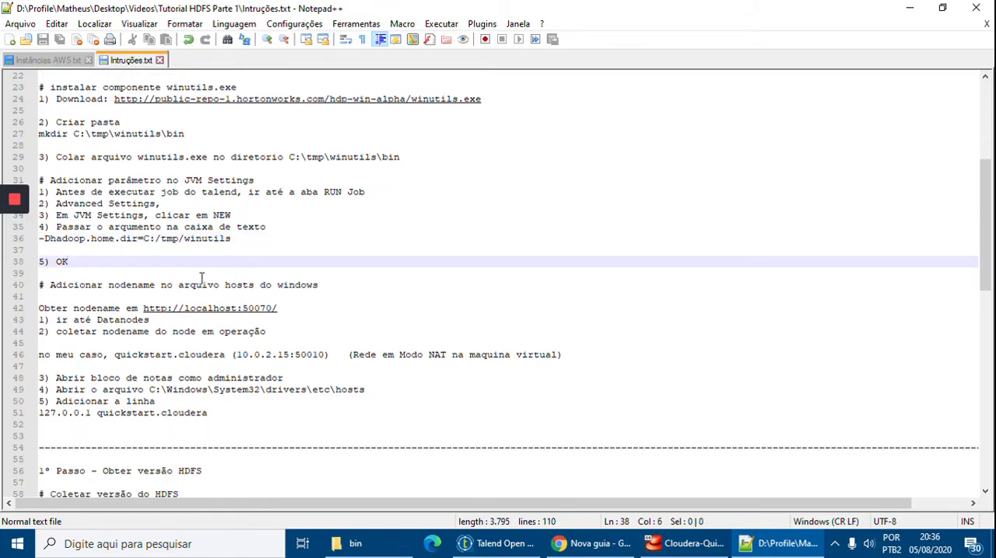
left_click(156, 286)
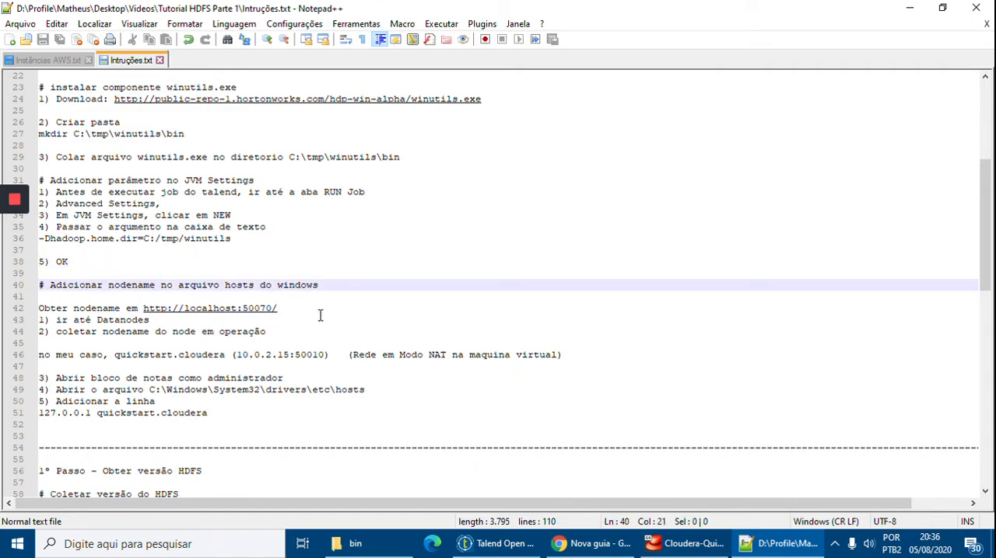
left_click_drag(278, 309, 145, 308)
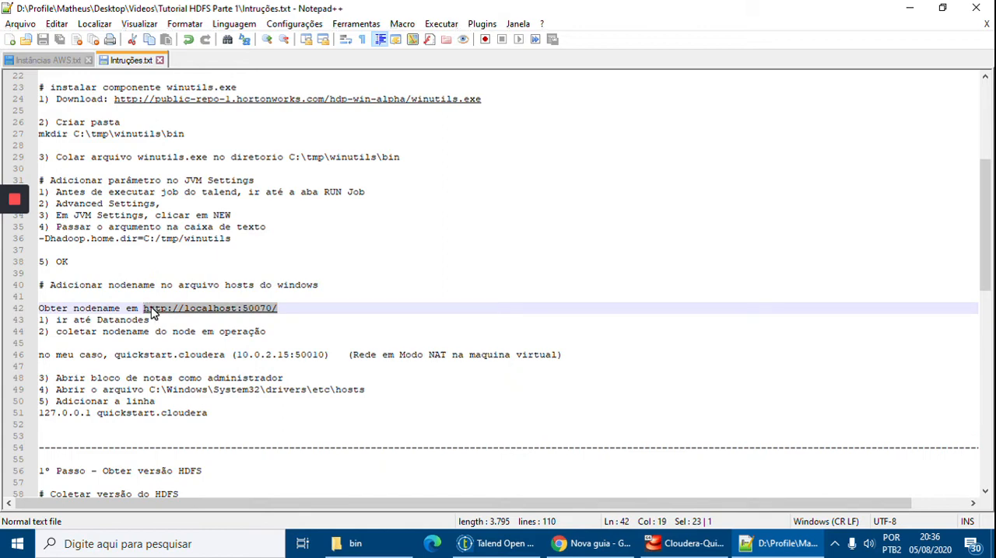
mouse_move(684, 544)
left_click(652, 478)
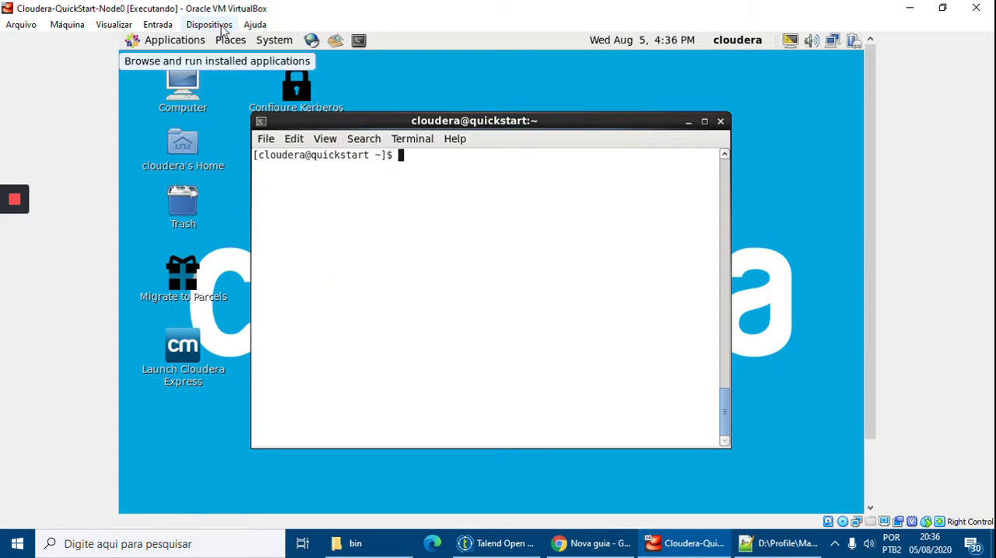
left_click(659, 548)
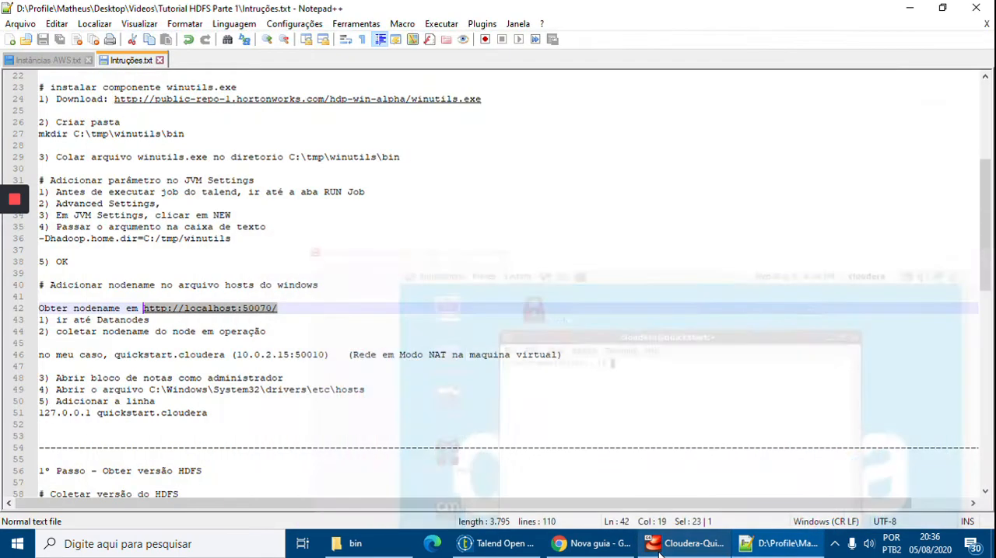
left_click(671, 543)
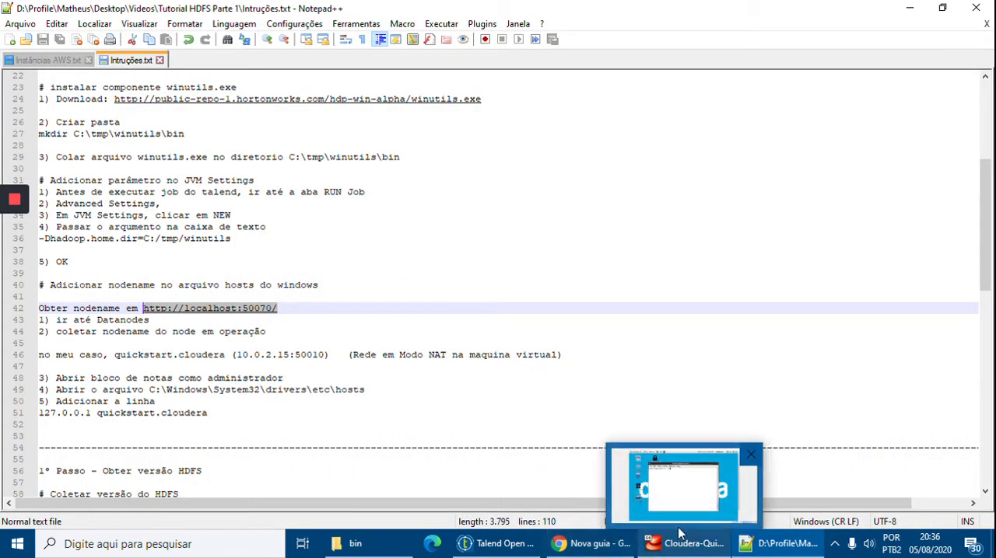
left_click(306, 308)
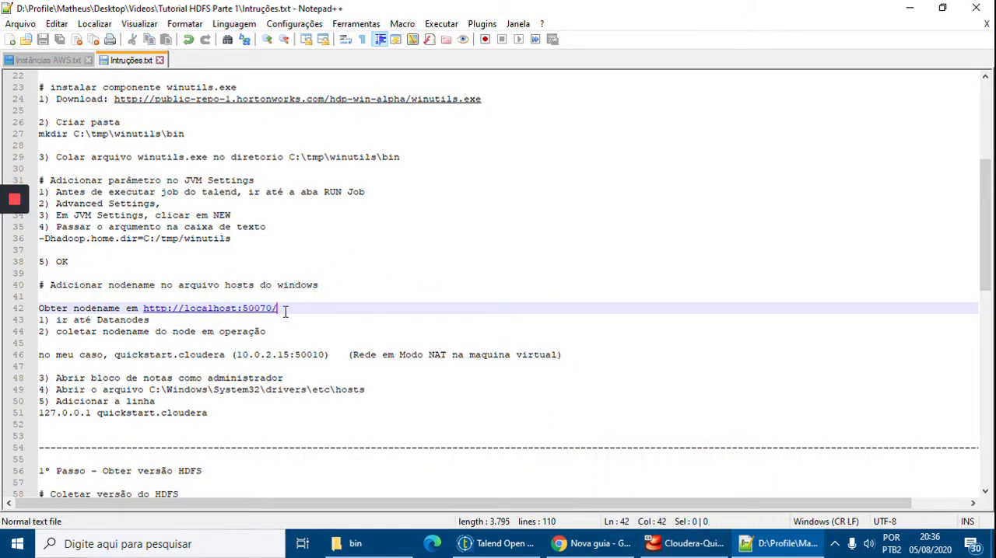
left_click_drag(285, 309, 143, 309)
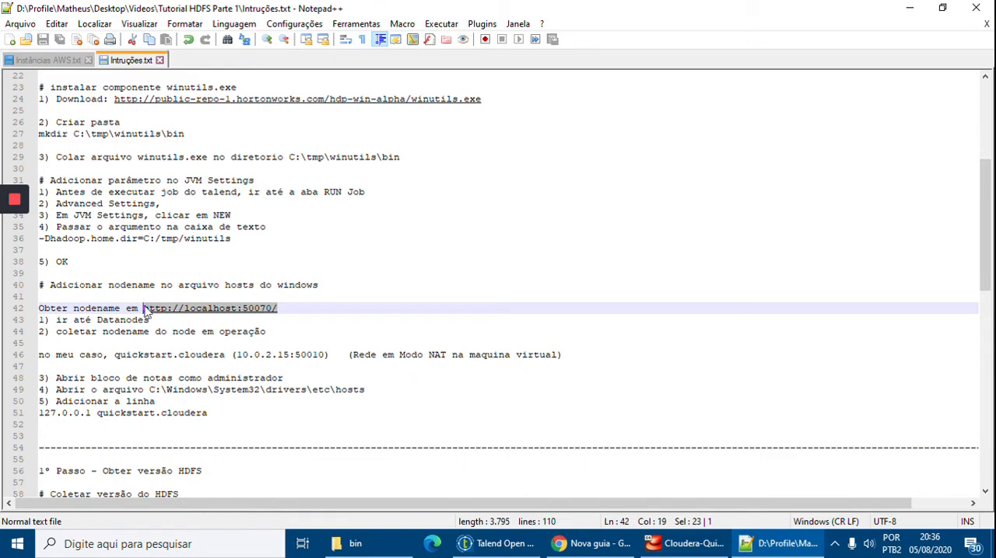
Switch to Chrome, show the Namenode information page at localhost:50070, and close the empty tab and the downloads bar.
left_click(582, 545)
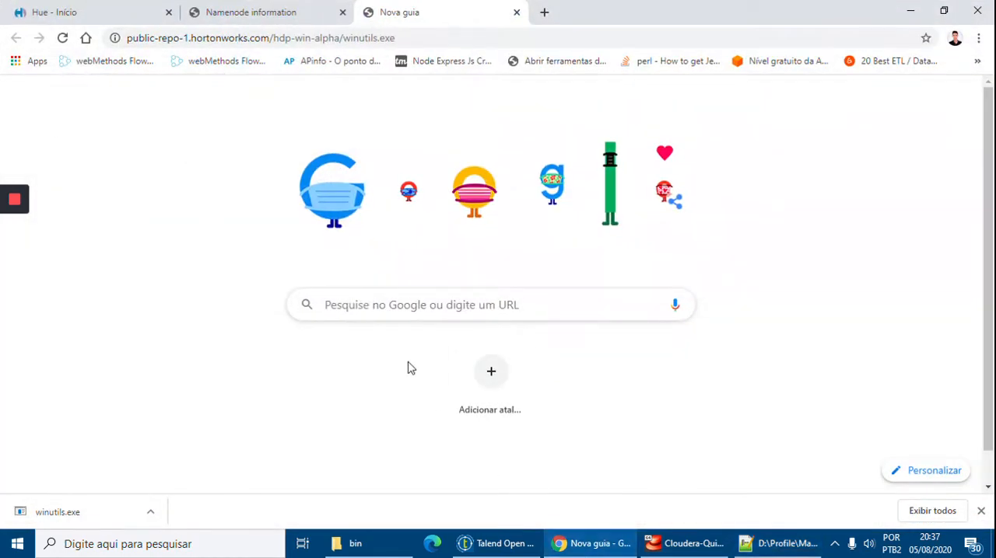
left_click(249, 20)
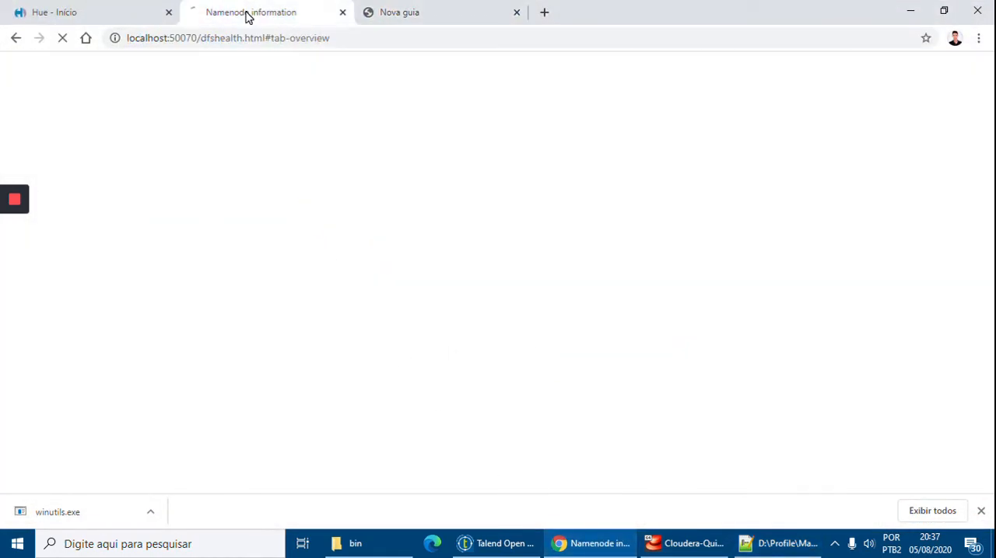
middle_click(379, 14)
left_click(286, 38)
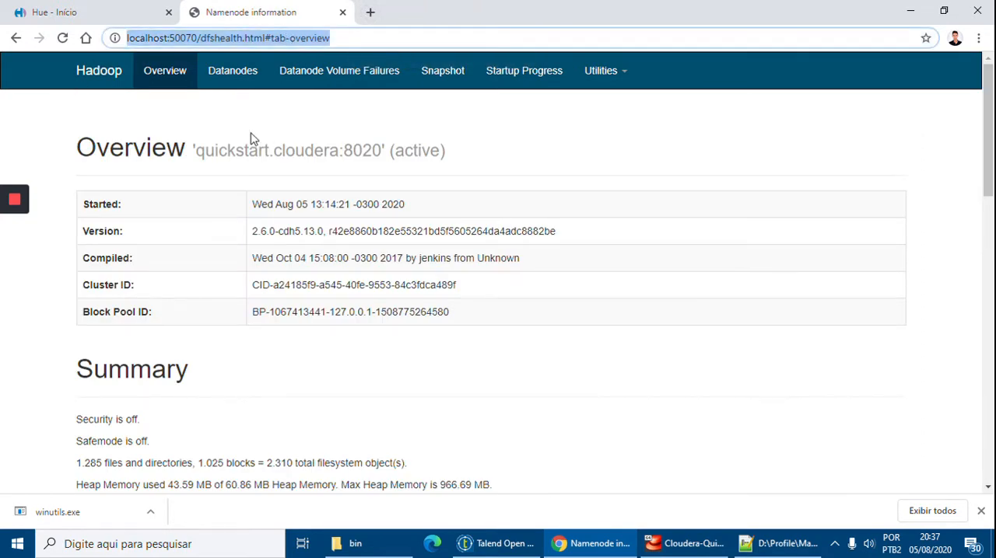
left_click(109, 116)
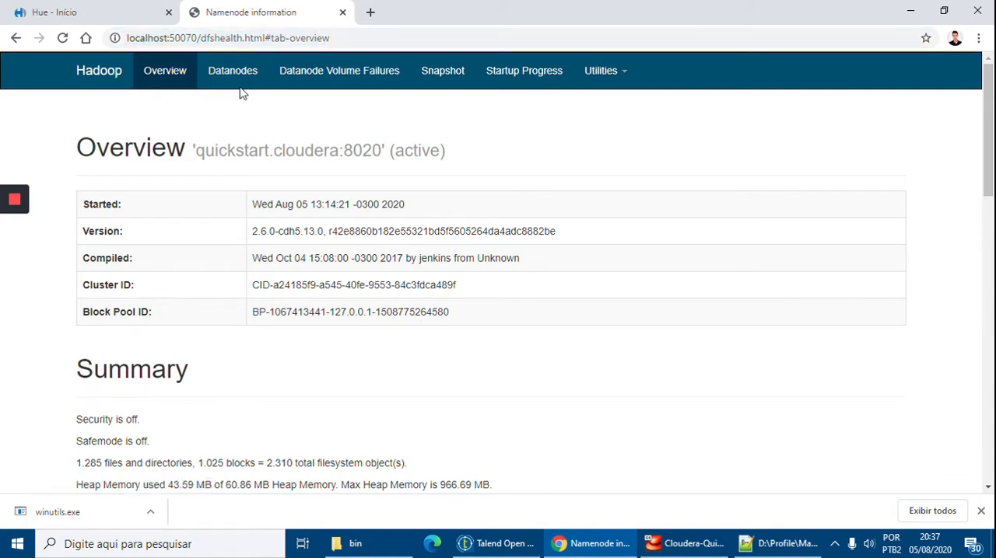
left_click(980, 511)
left_click_drag(218, 136, 227, 135)
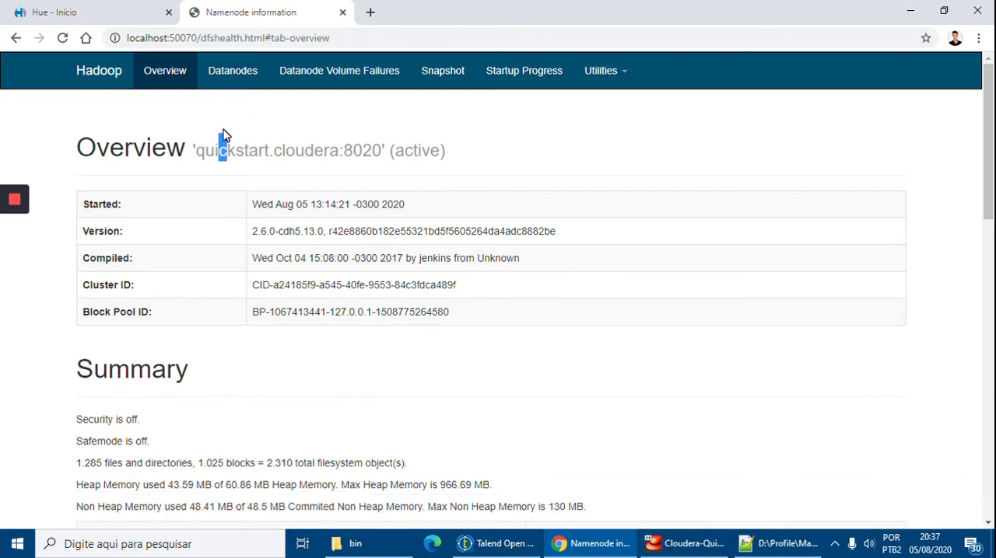
Look up the name of the node in operation on the Datanodes page and return to the instructions.
left_click(224, 78)
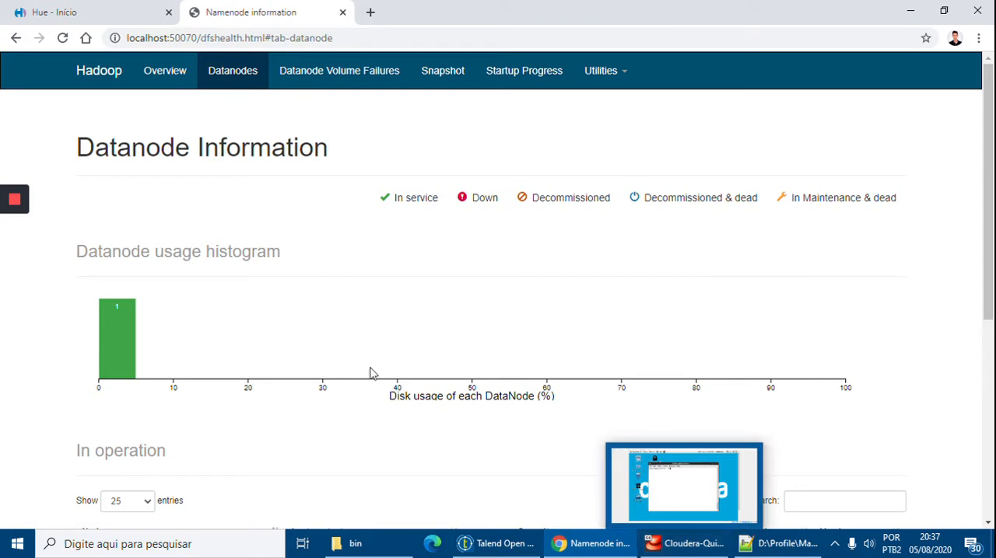
scroll(338, 357, "down", 2)
scroll(280, 334, "down", 1)
scroll(280, 334, "down", 1)
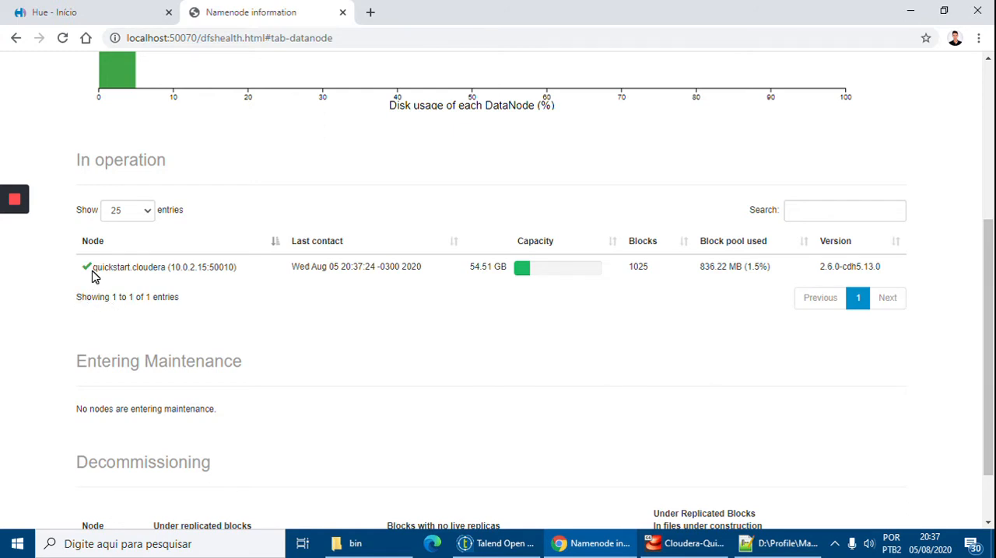
left_click_drag(91, 274, 166, 277)
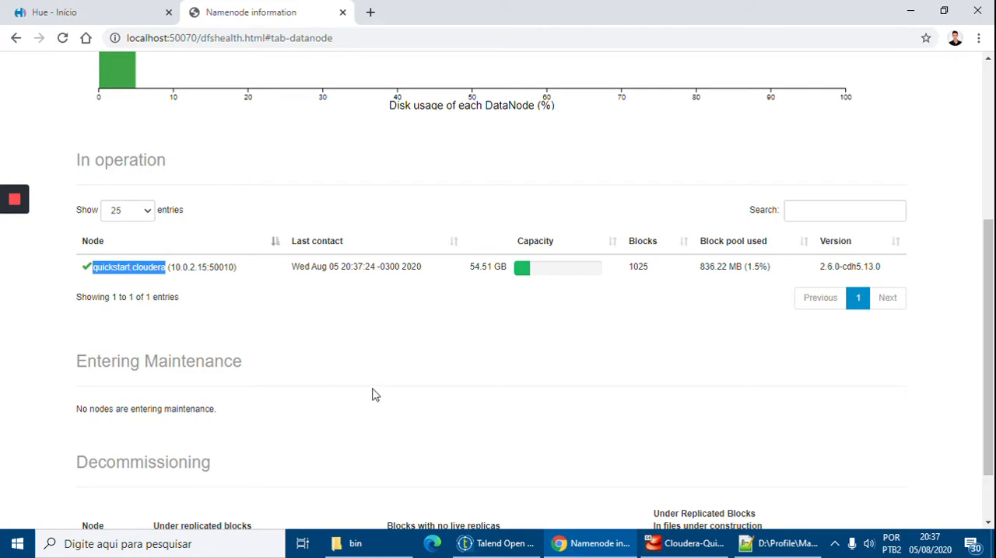
left_click(611, 549)
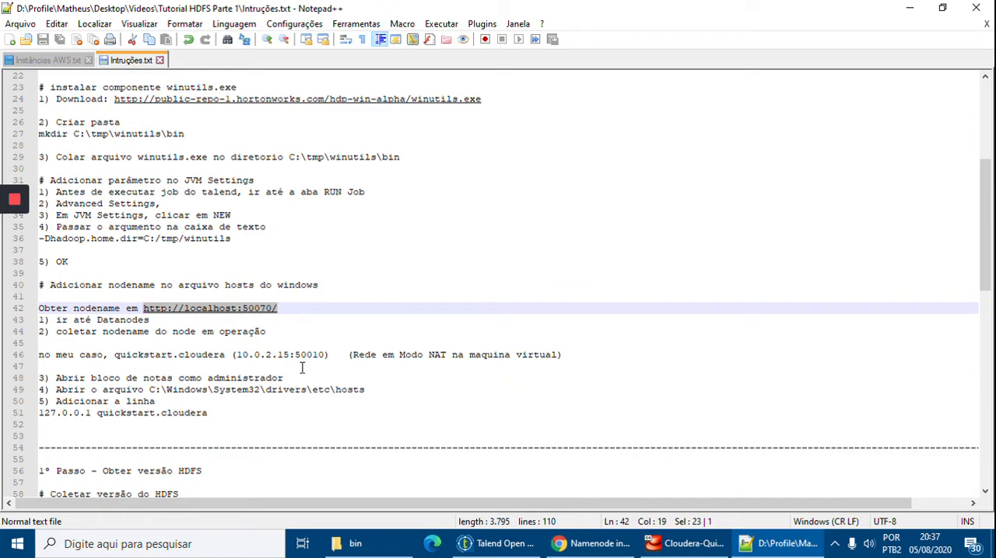
Find Bloco de Notas in the Windows search and open it as administrator.
key("super")
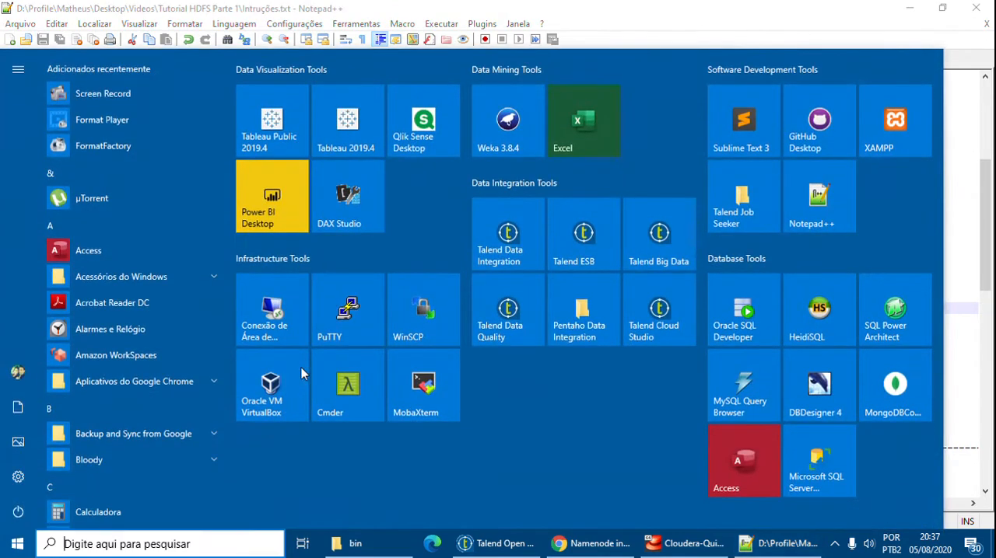
type("bloco")
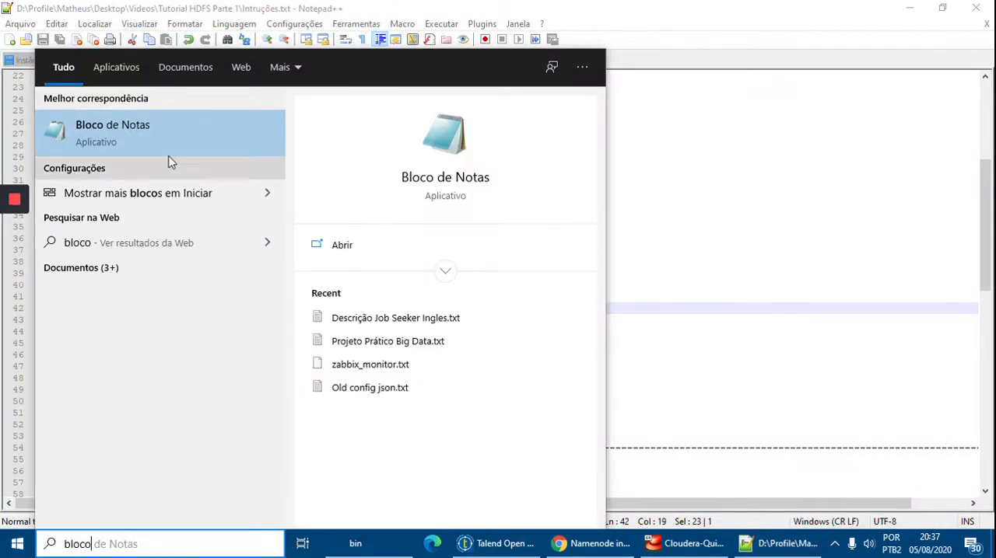
right_click(130, 134)
key("Escape")
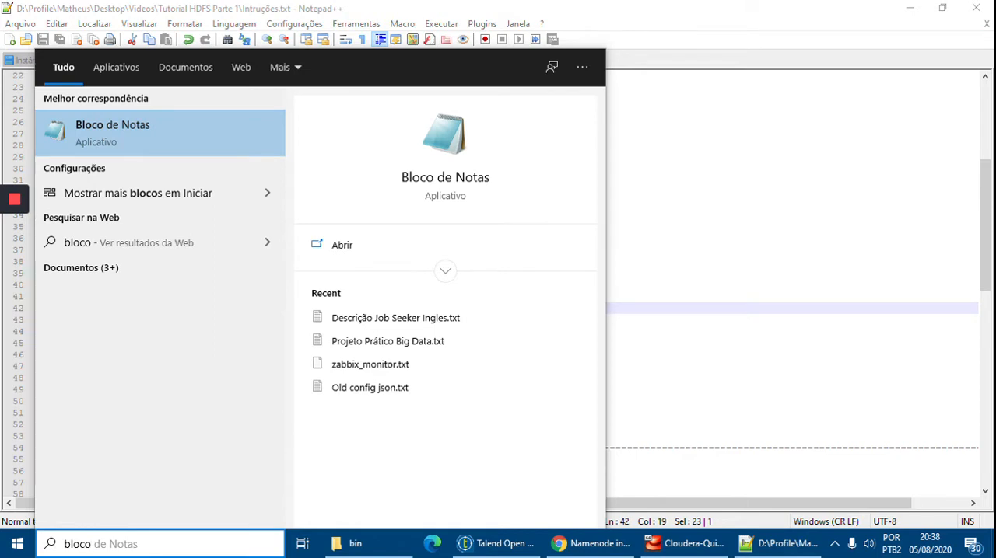
key("Return")
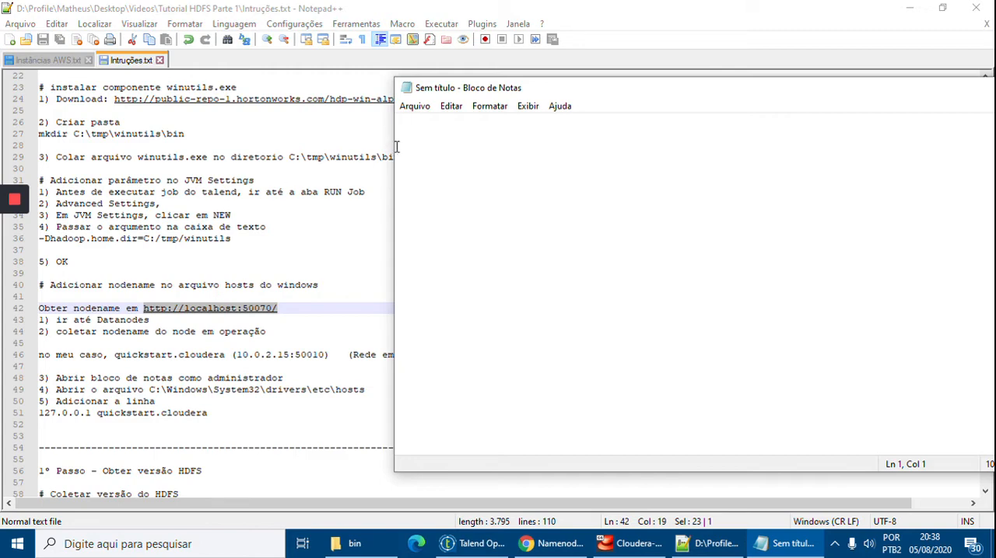
Open the hosts file from C:\Windows\System32\drivers\etc in Bloco de Notas, listing all file types.
left_click(415, 106)
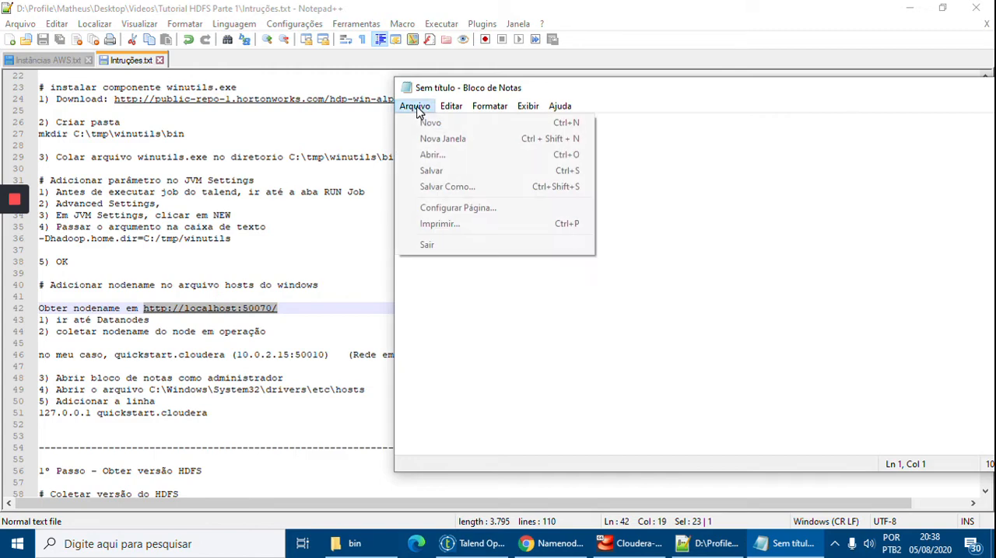
left_click(461, 157)
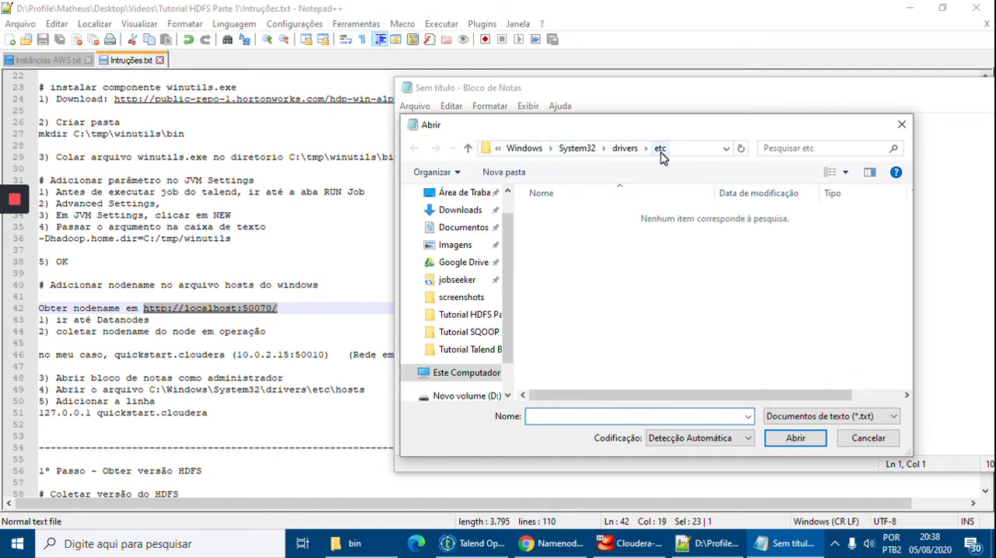
left_click(703, 154)
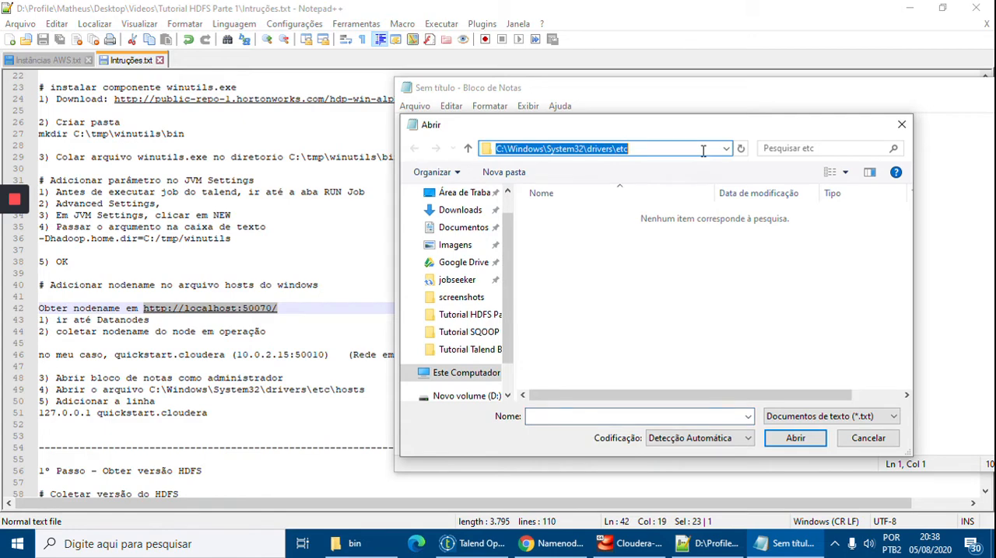
left_click(849, 420)
left_click(829, 443)
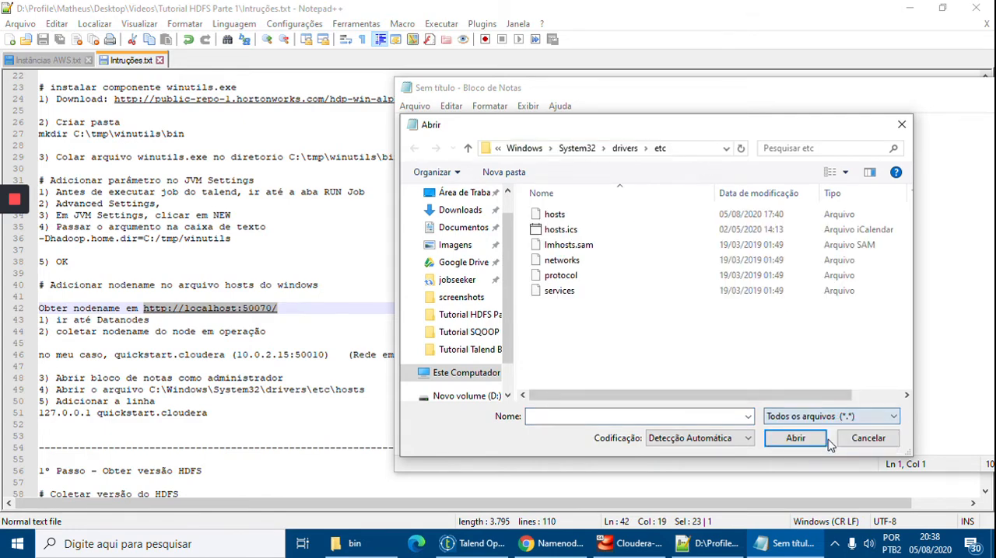
double_click(567, 219)
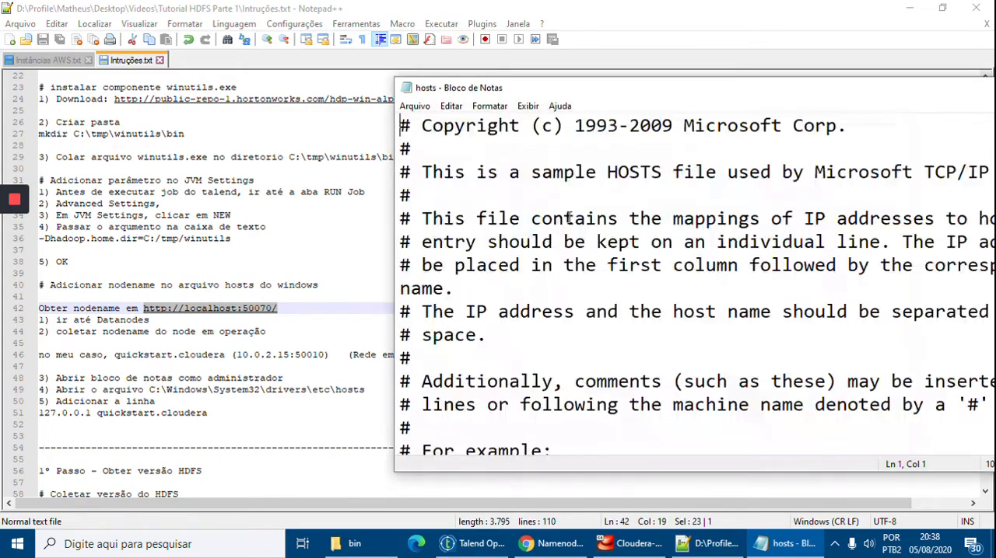
Reposition the hosts file window beside the instructions and examine the 127.0.0.1 localhost mapping.
left_click_drag(568, 96, 516, 57)
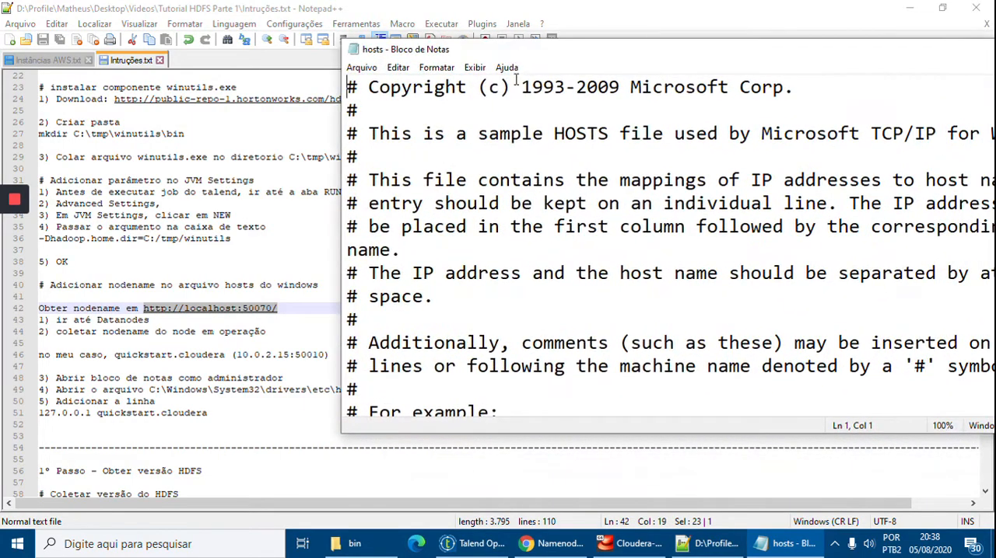
scroll(542, 180, "down", 4)
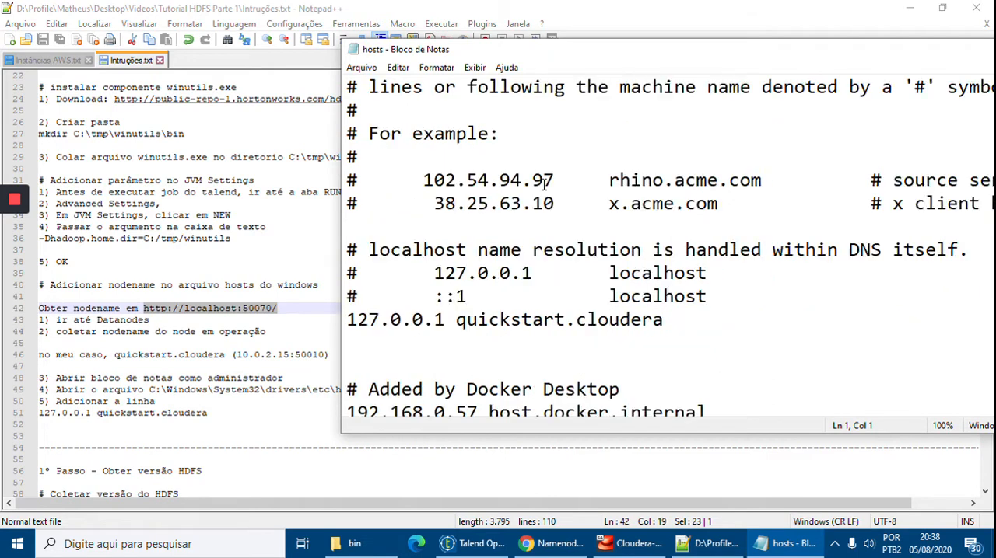
left_click_drag(532, 273, 435, 273)
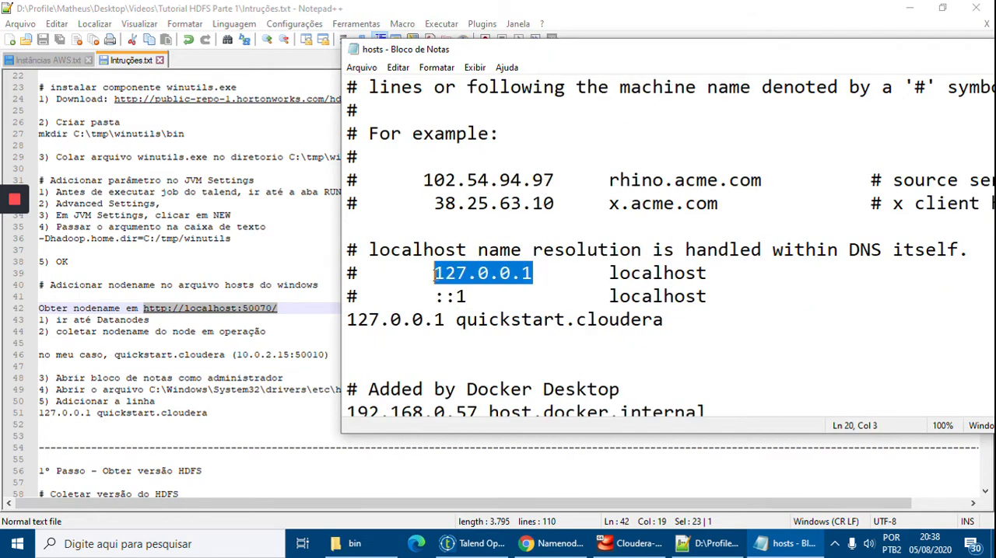
left_click_drag(708, 273, 608, 273)
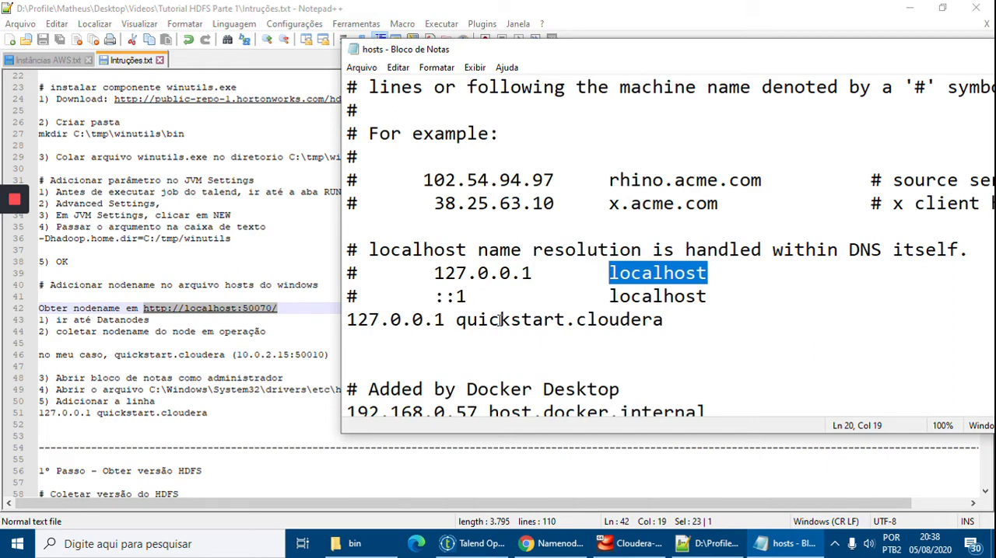
Insert a blank line between the localhost lines and the 127.0.0.1 quickstart.cloudera entry in the hosts file.
left_click_drag(666, 320, 455, 320)
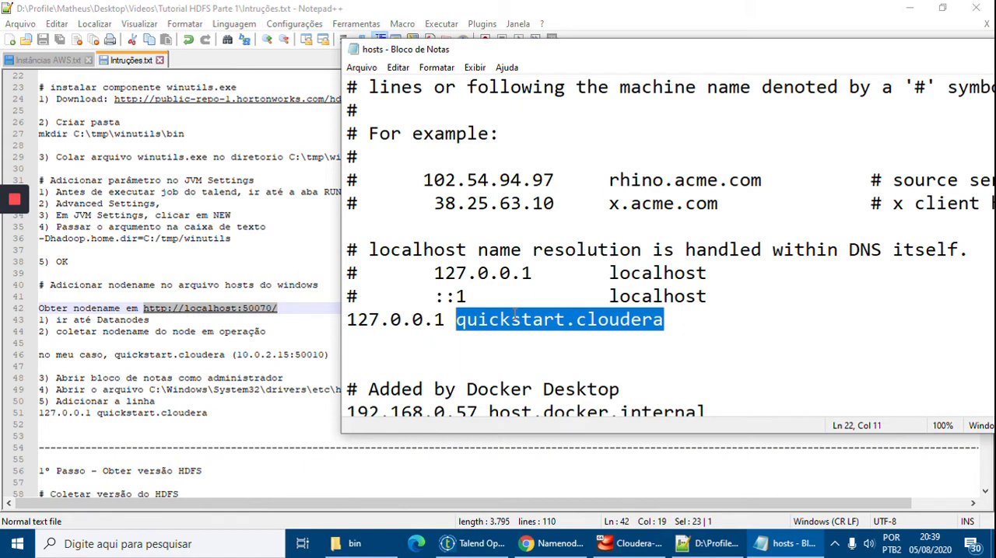
left_click(755, 305)
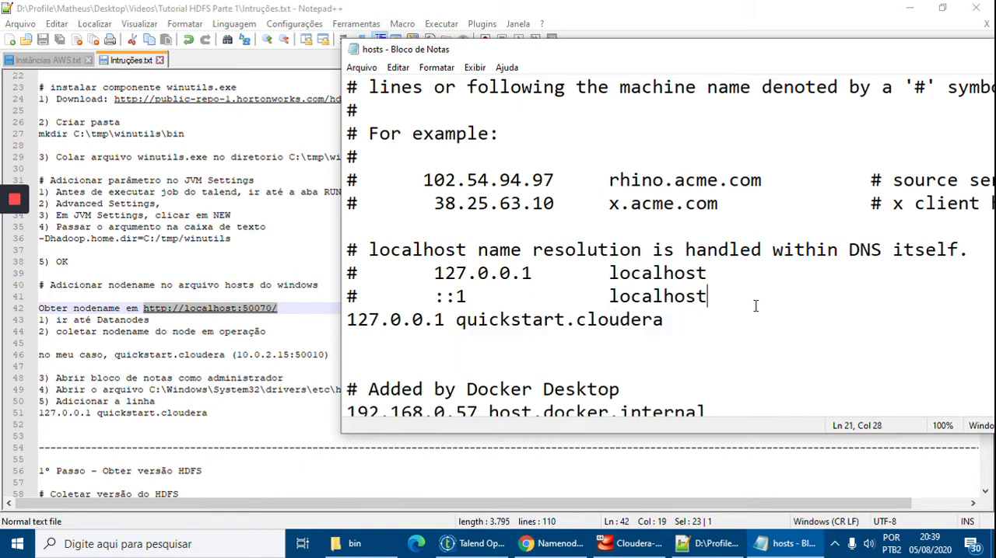
key("Return")
key("Return")
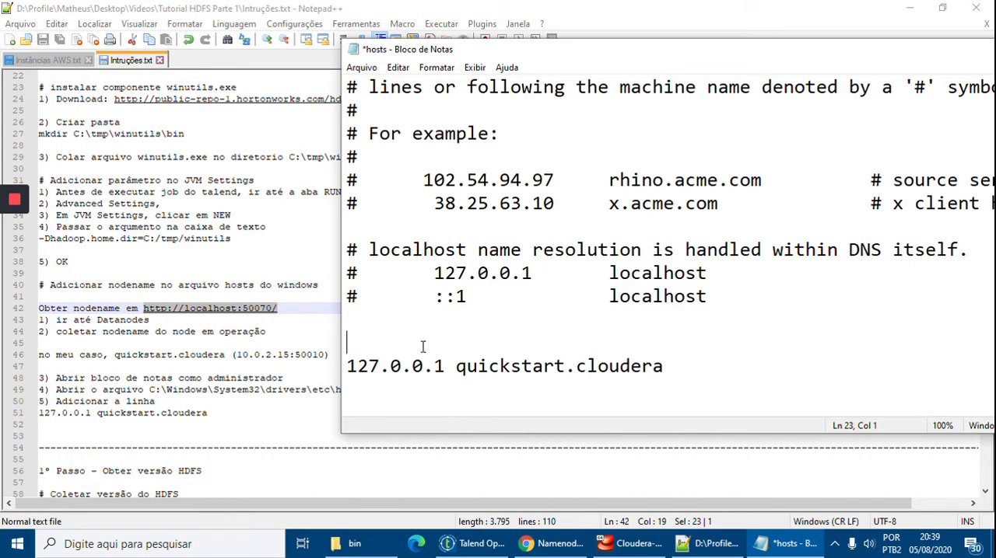
key("BackSpace")
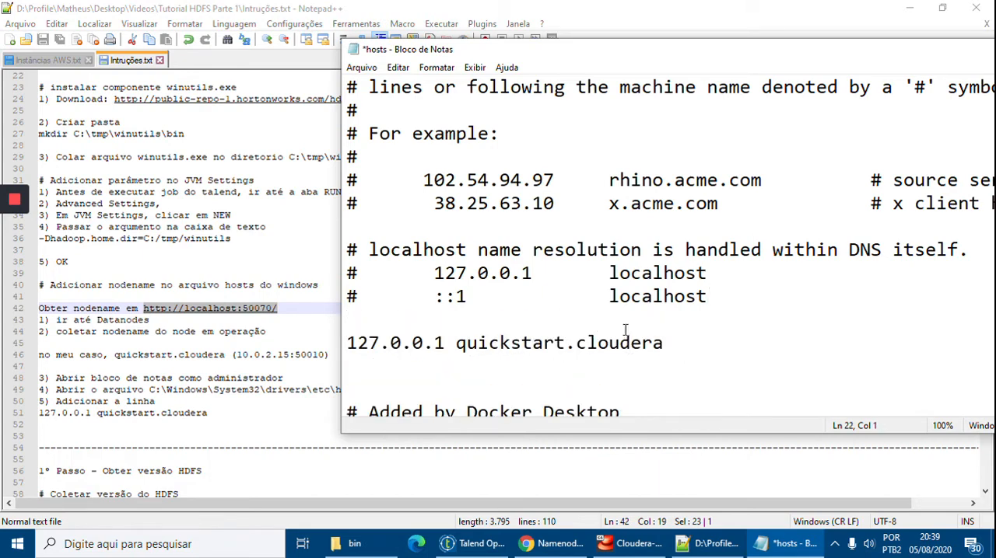
Examine the IP address and the nodename of the 127.0.0.1 quickstart.cloudera entry.
left_click_drag(444, 343, 345, 343)
left_click(576, 347)
key("ctrl+Left")
key("ctrl+shift+Right")
key("ctrl+shift+Right")
left_click(456, 343)
left_click_drag(446, 343, 349, 344)
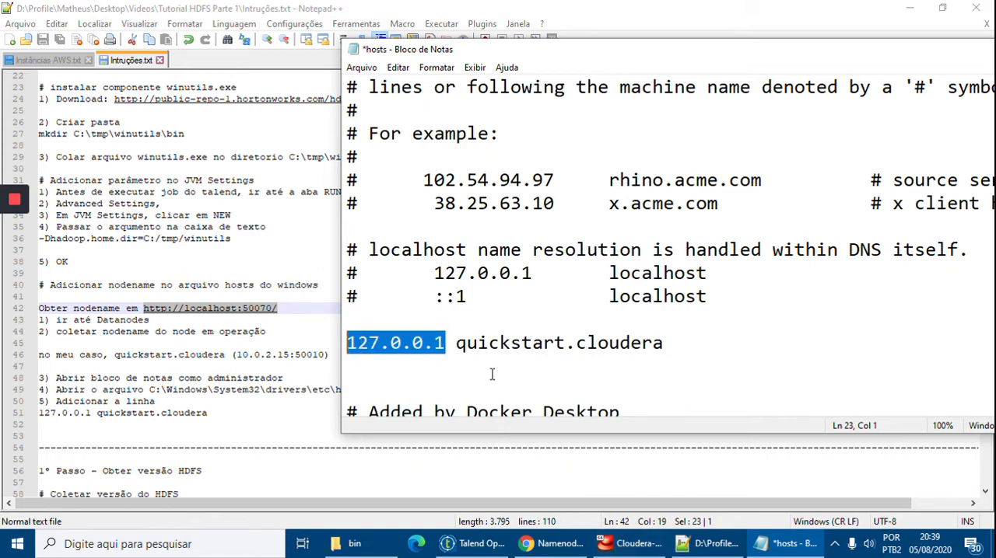
left_click(367, 343)
left_click_drag(348, 345, 446, 344)
left_click(500, 343)
left_click(411, 343)
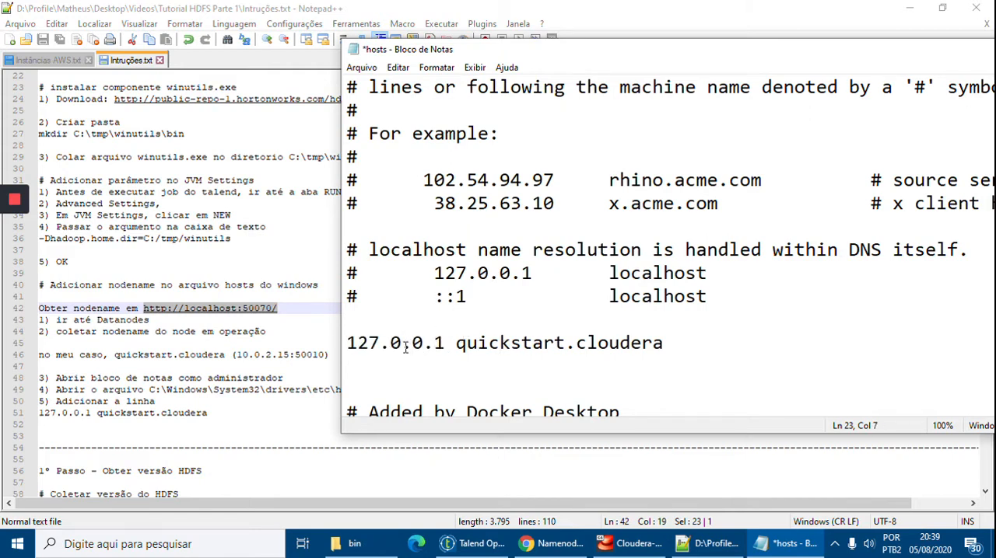
left_click_drag(689, 343, 317, 346)
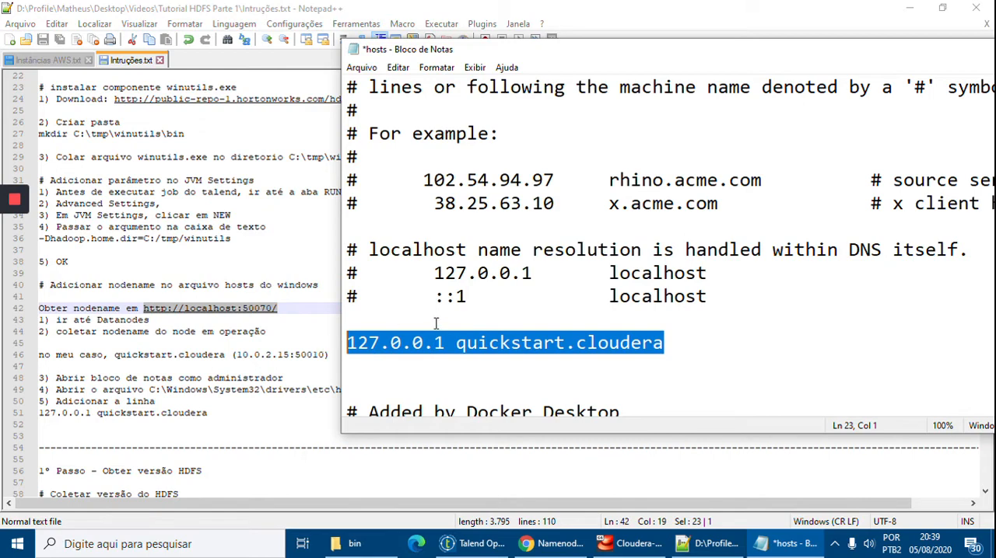
Save the hosts file and close its window.
left_click(480, 313)
key("ctrl+s")
left_click_drag(609, 51, 464, 57)
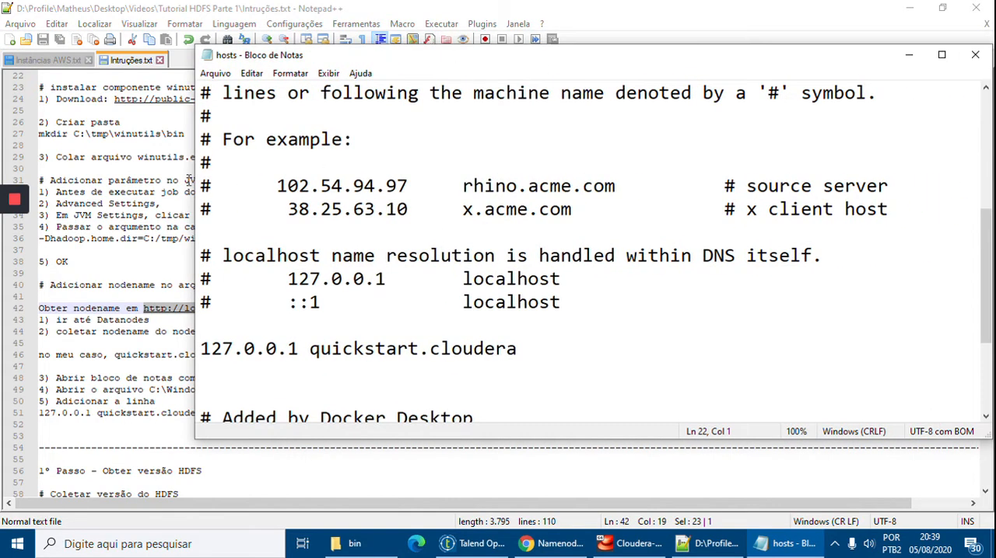
left_click_drag(665, 61, 625, 69)
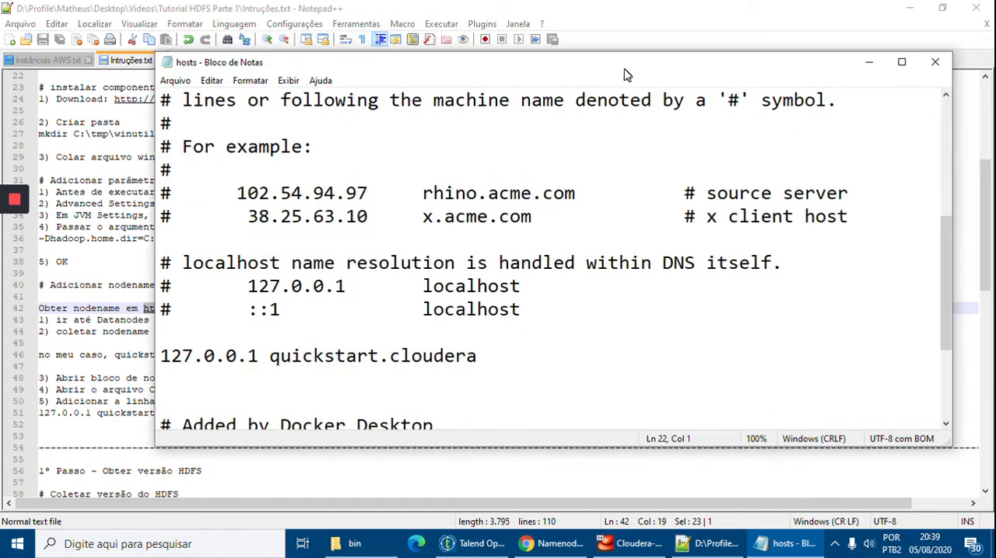
left_click(928, 70)
Run hdfs version in the Cloudera virtual machine's terminal and check the Hadoop version line.
scroll(305, 330, "down", 4)
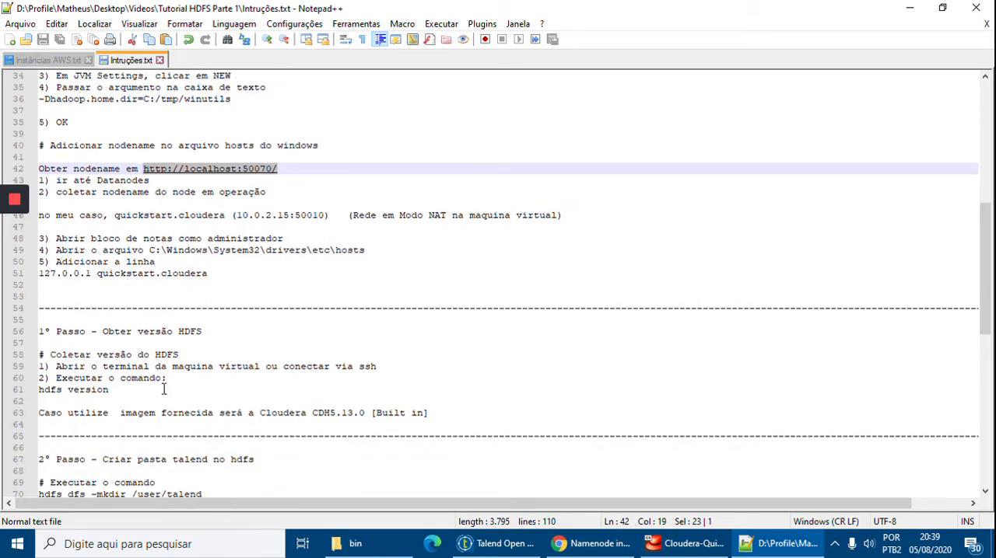
left_click(682, 548)
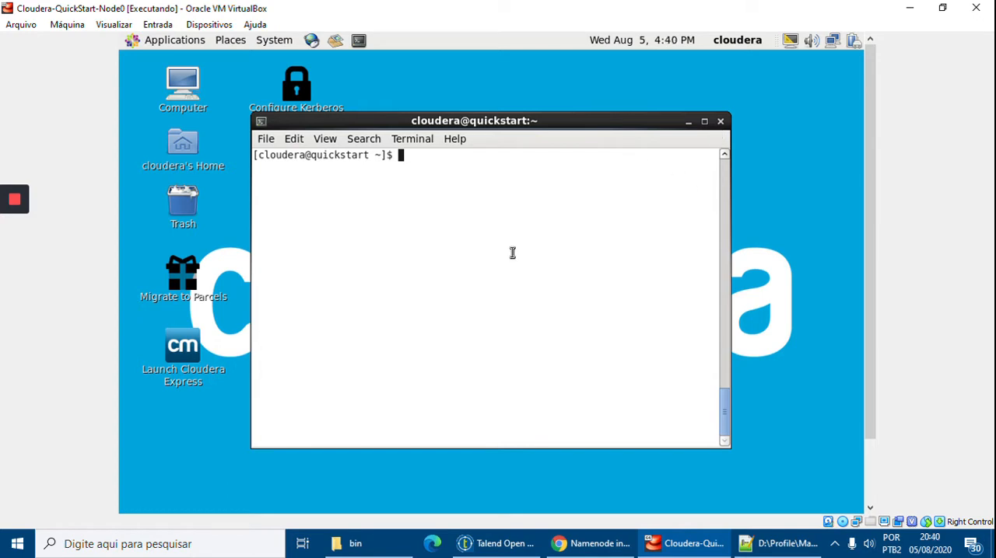
type("hdfs")
key("alt+p")
key("BackSpace")
type("hdfs version")
key("Return")
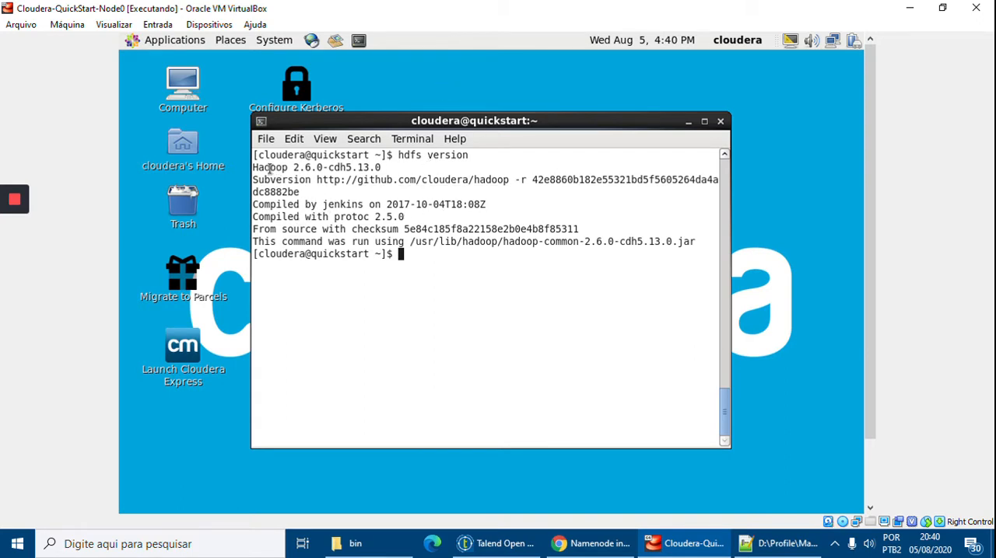
mouse_move(255, 167)
left_mouse_down()
mouse_move(385, 172)
mouse_move(241, 169)
left_mouse_up()
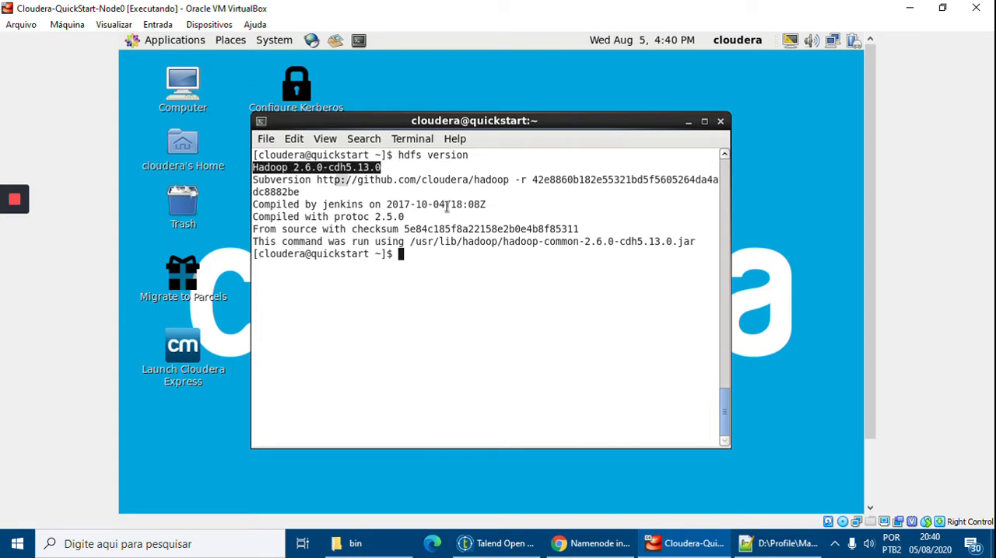
left_click(507, 300)
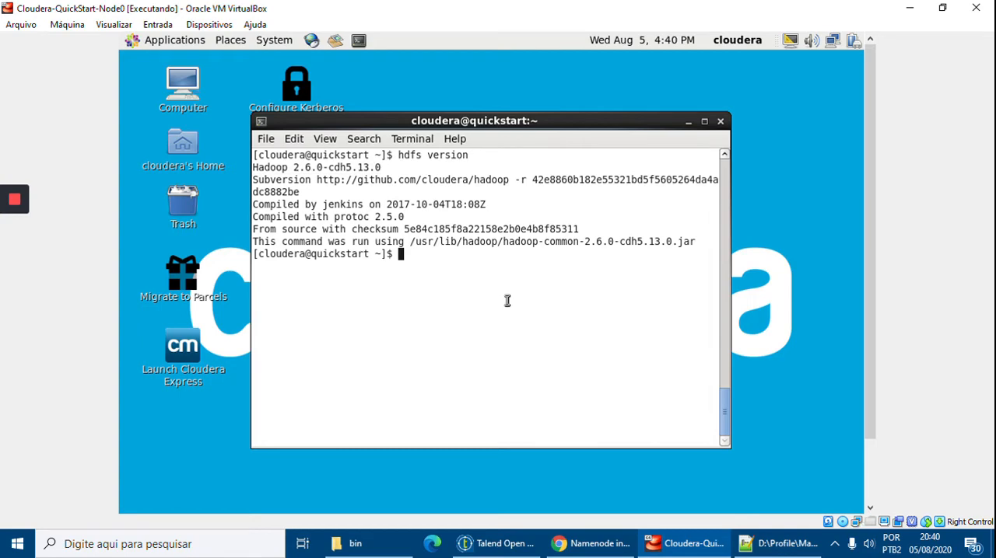
Return to the instructions in Notepad++ and review the second step, on creating the talend folder in HDFS.
left_click(679, 540)
left_click(447, 413)
scroll(447, 414, "down", 2)
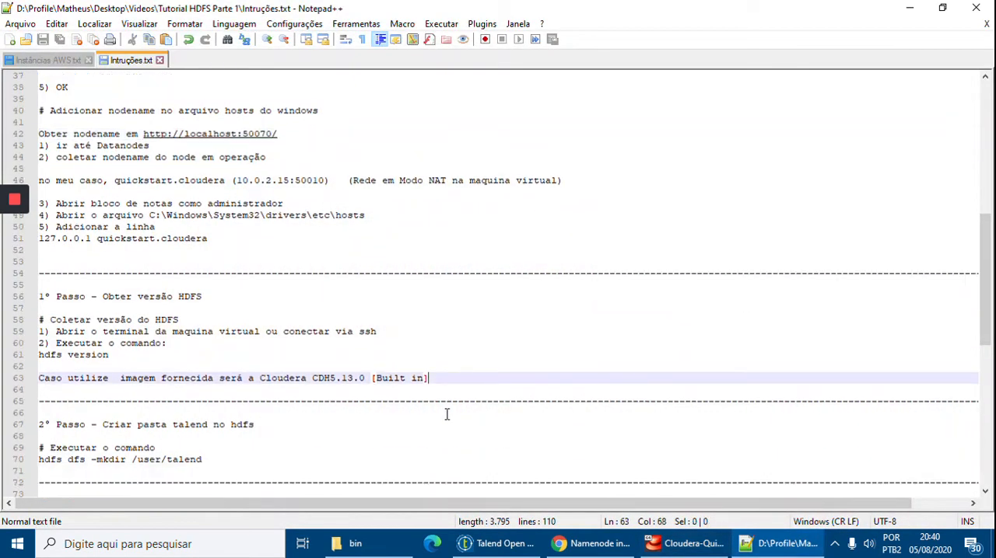
scroll(363, 406, "down", 1)
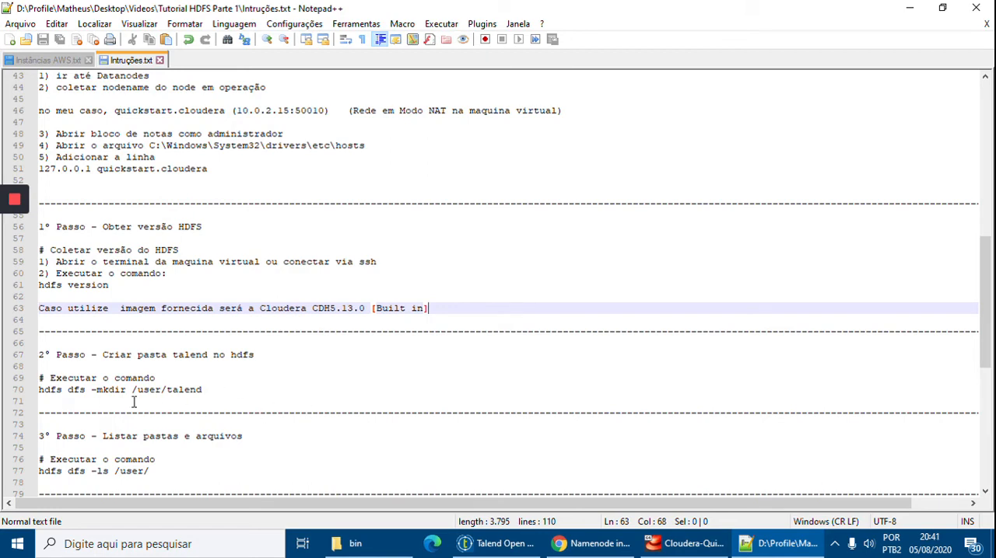
left_click(227, 391)
Clear the Cloudera virtual machine's terminal and create the talend folder in HDFS with hdfs dfs -mkdir /user/talend.
left_click(670, 549)
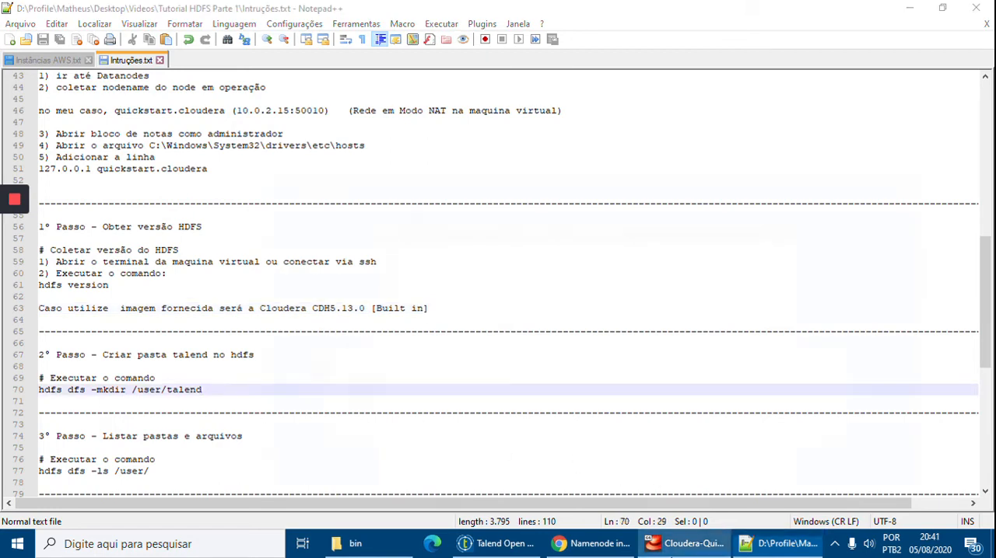
key("ctrl+l")
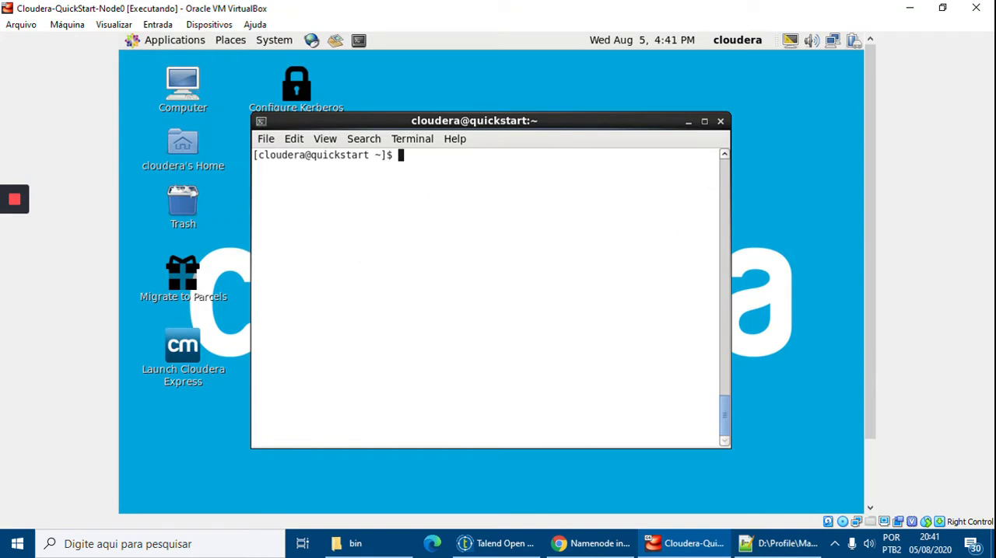
type("hdfs dfs -mkdir ")
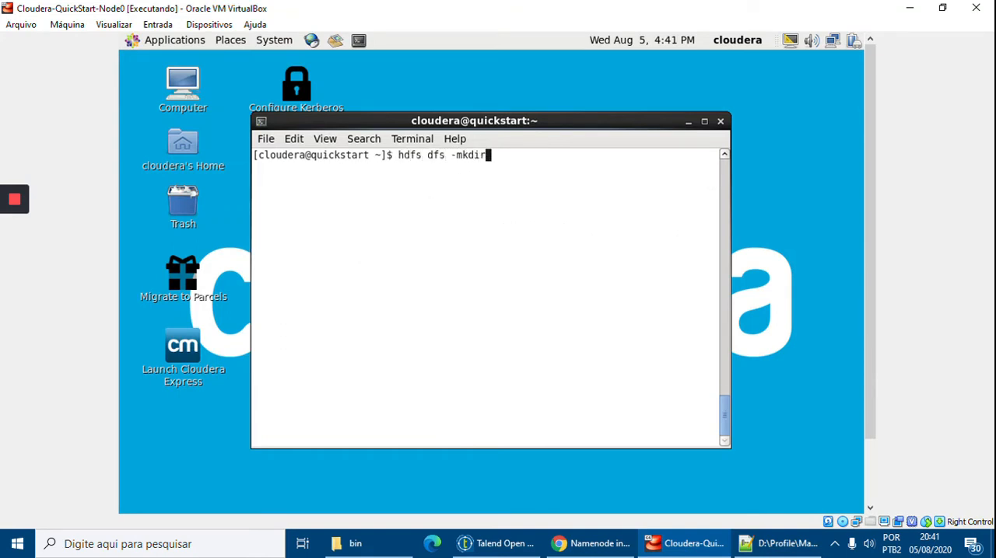
type("/user")
left_click(777, 543)
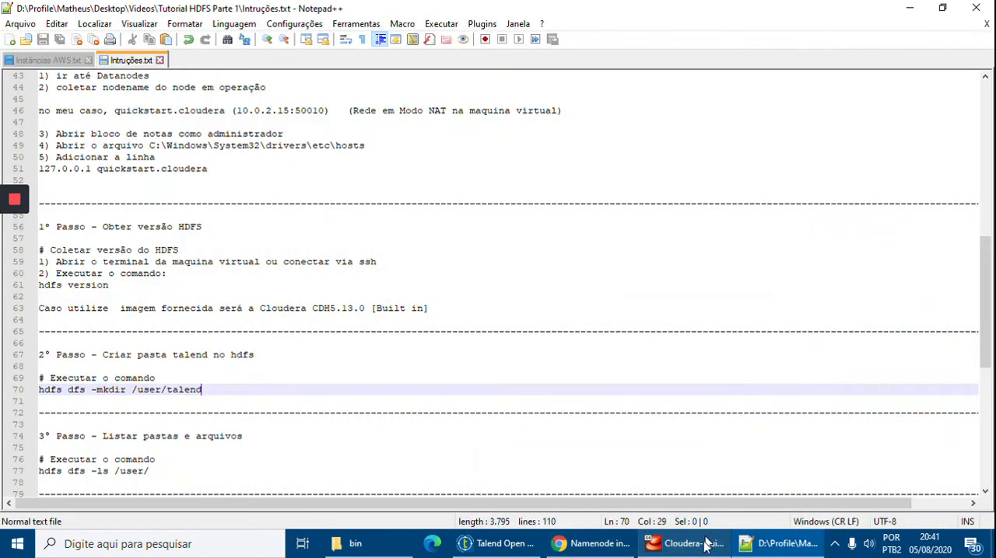
left_click(691, 540)
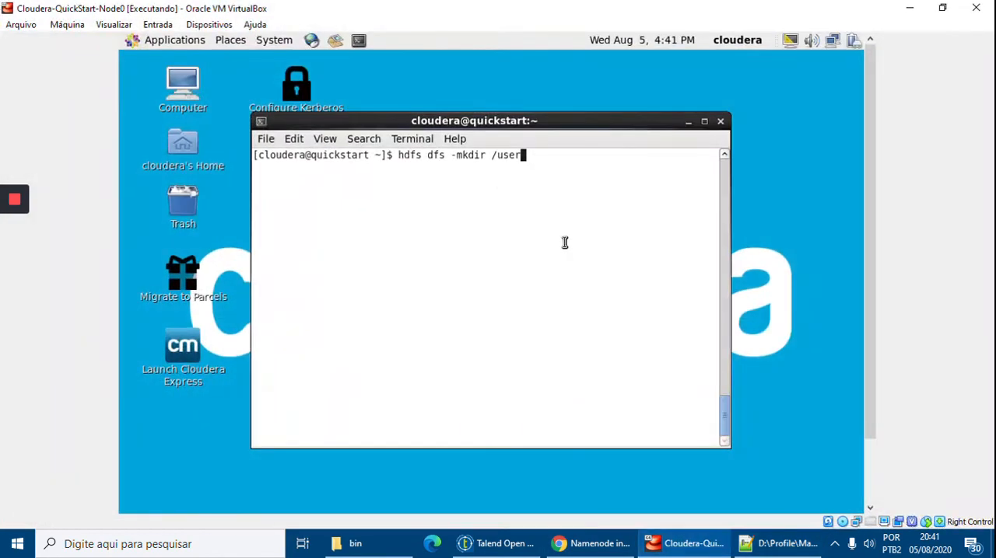
type("/talend")
key("Return")
key("alt+shift+p")
key("BackSpace")
key("BackSpace")
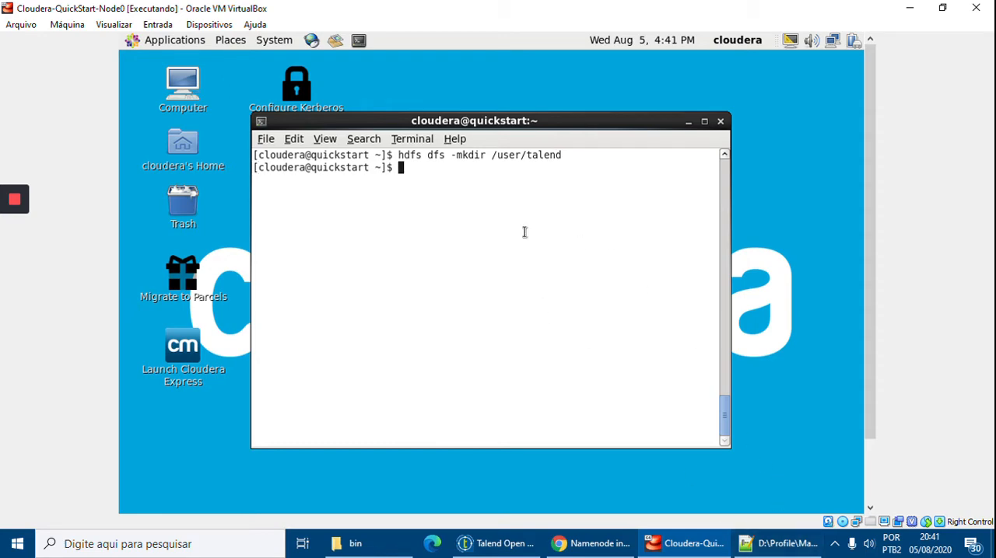
Look up the listing command in the instructions, run hdfs dfs -ls /user/ in the virtual machine and check the /user/talend entry.
left_click(686, 552)
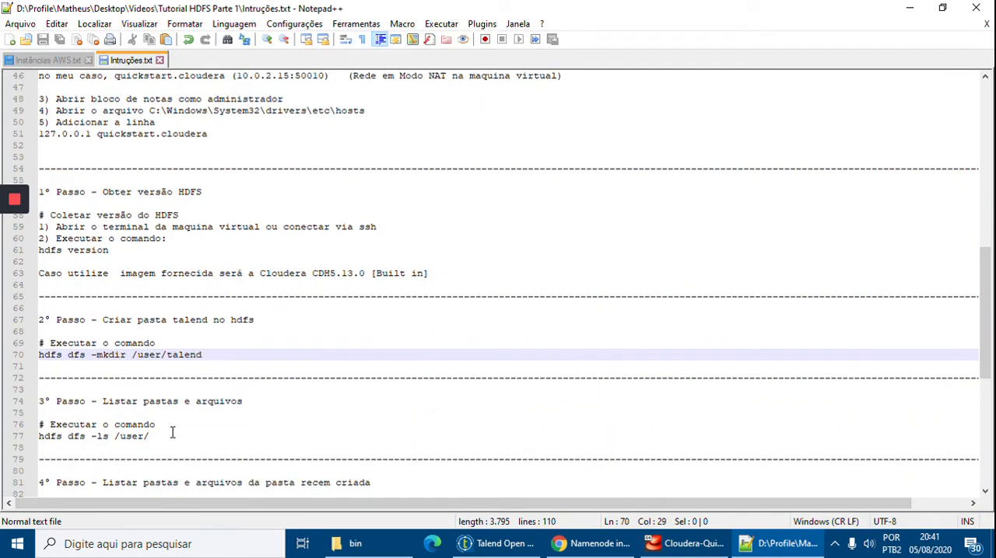
left_click_drag(156, 437, 116, 440)
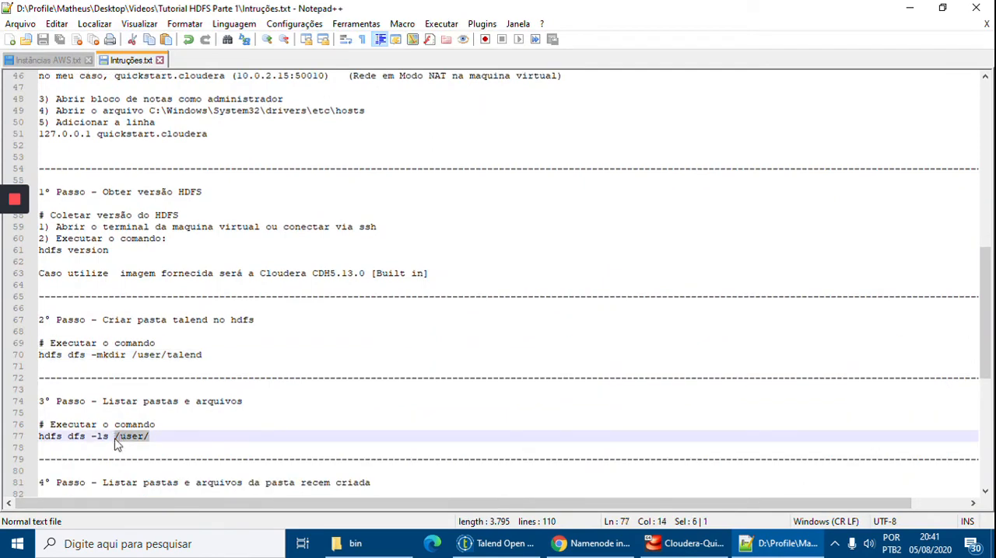
left_click(691, 544)
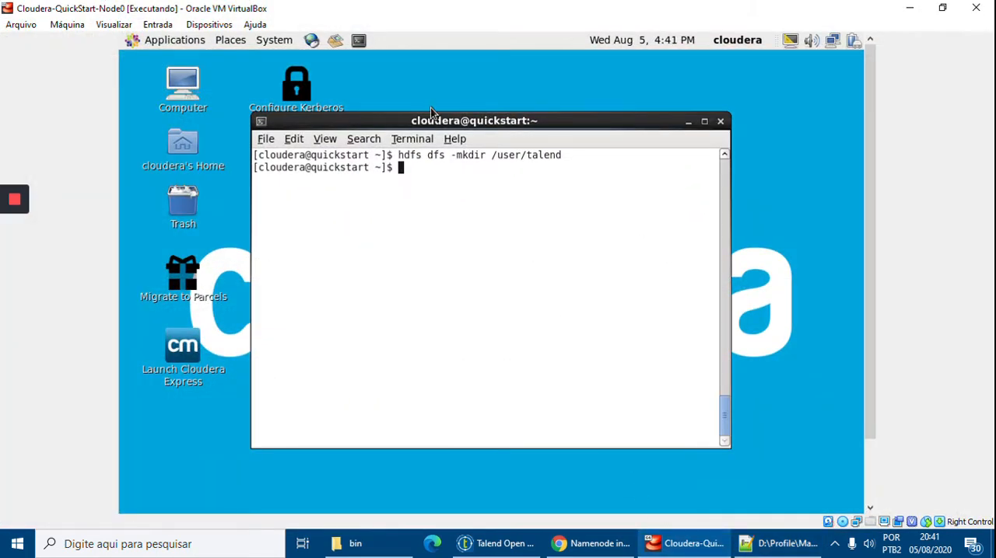
type("hdfs dfs -ls /user/")
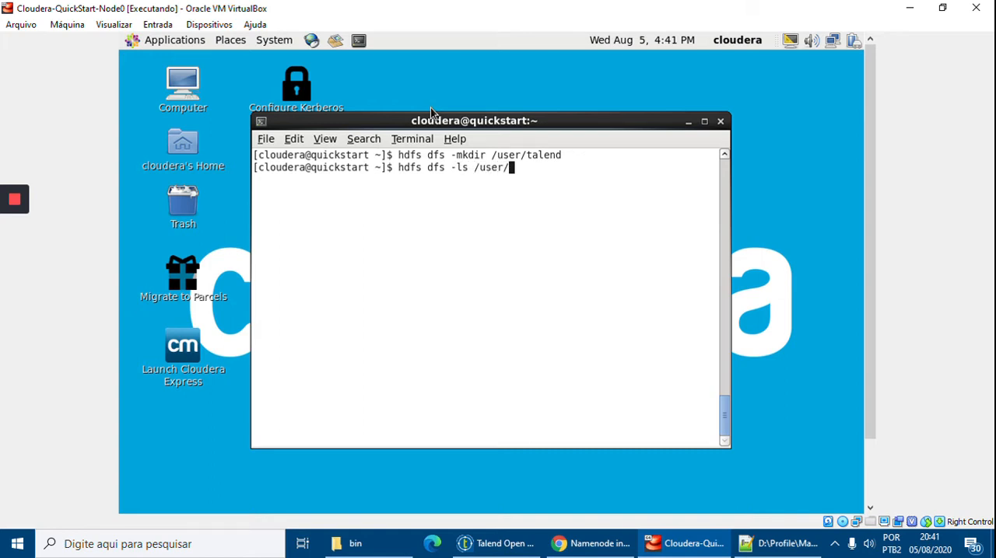
key("Return")
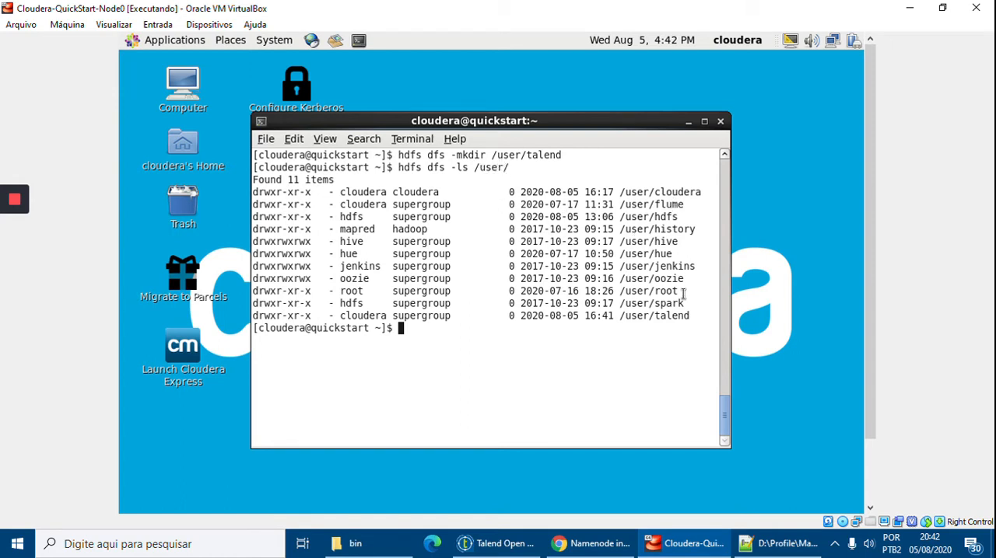
left_click_drag(690, 315, 253, 314)
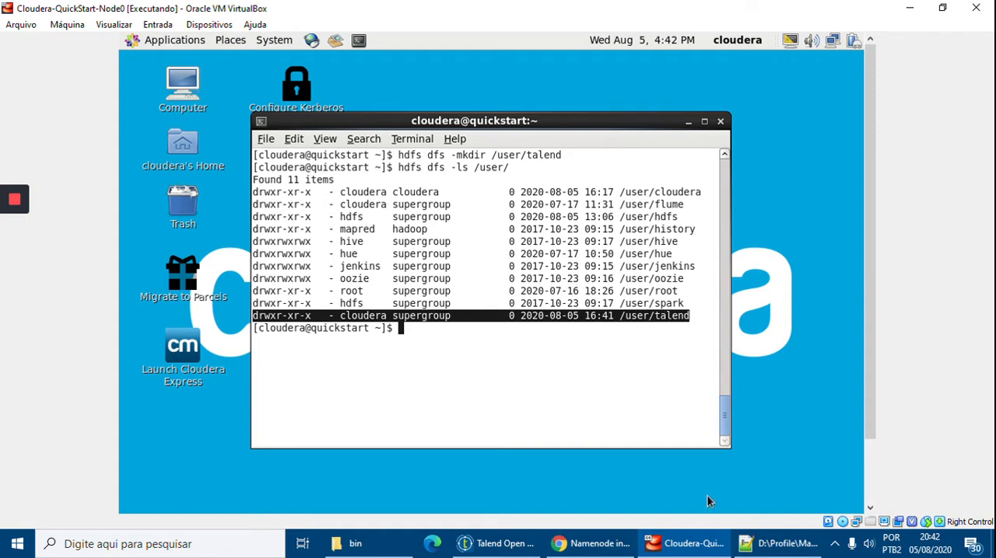
left_click(574, 333)
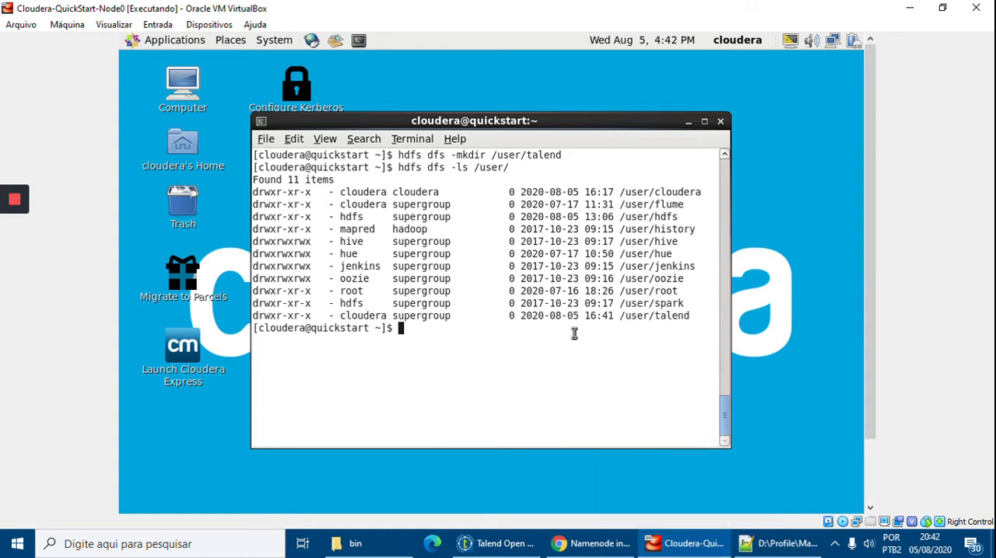
List the contents of the new HDFS folder with hdfs dfs -ls /user/talend/.
key("Up")
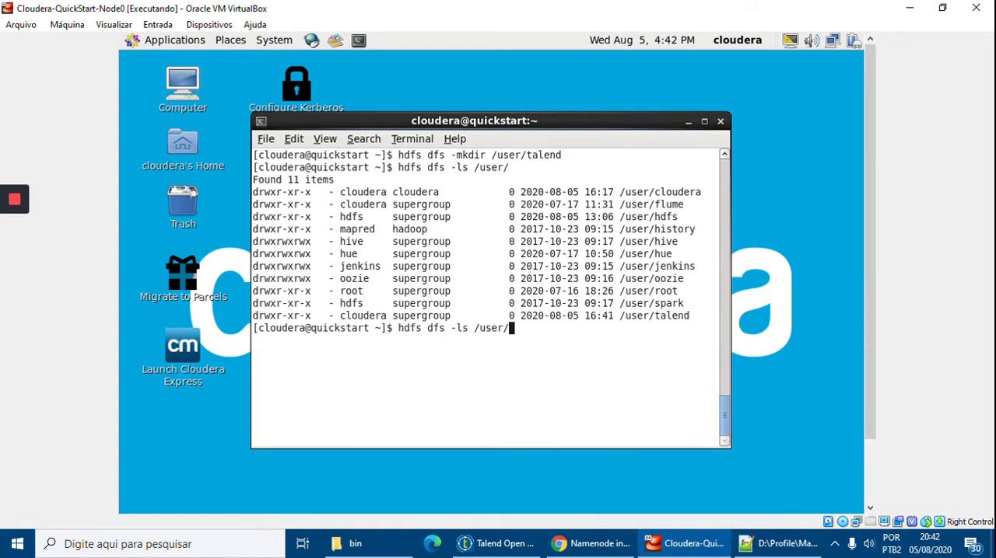
type("talend/")
key("Return")
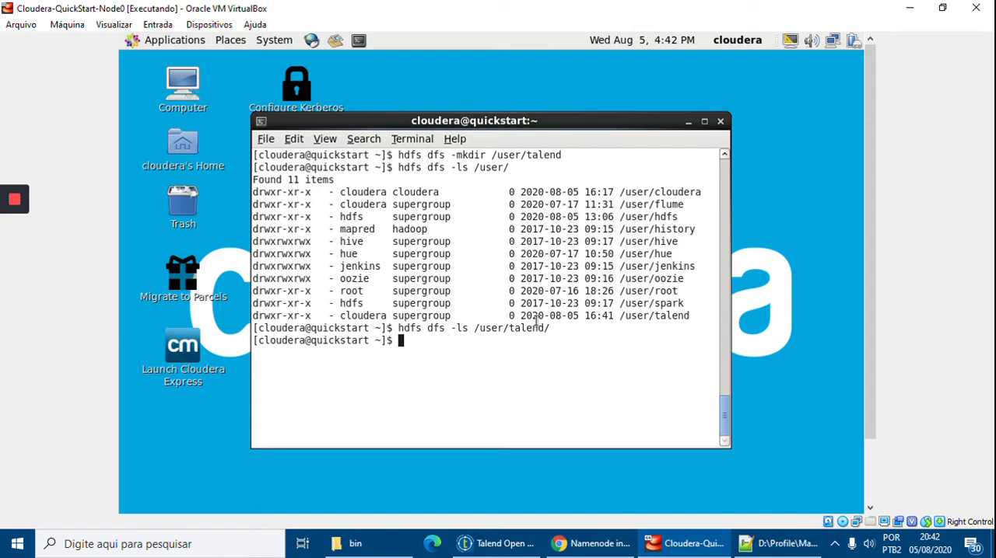
Return to the instructions and review the fifth step, on the components to create in Talend Big Data.
left_click(665, 551)
scroll(546, 424, "down", 5)
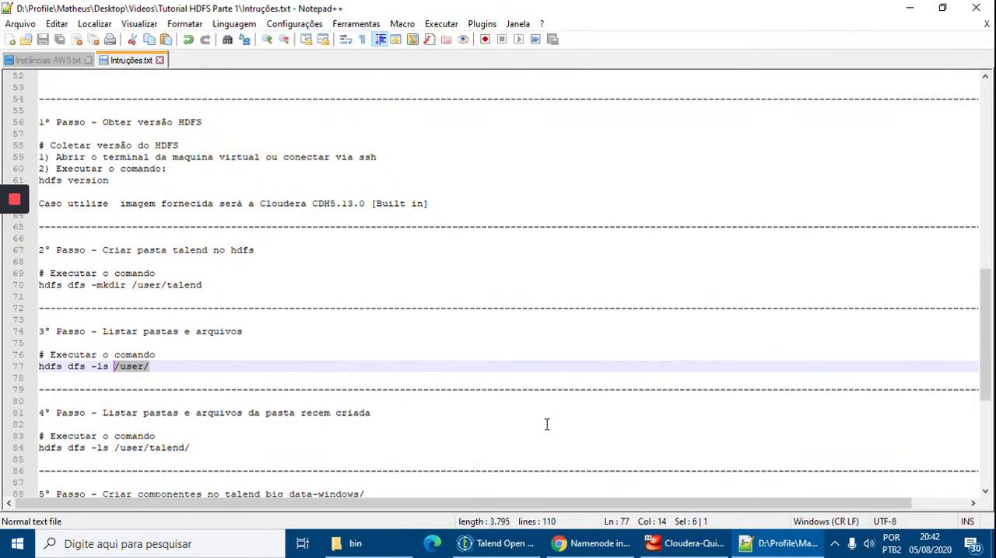
scroll(546, 424, "down", 1)
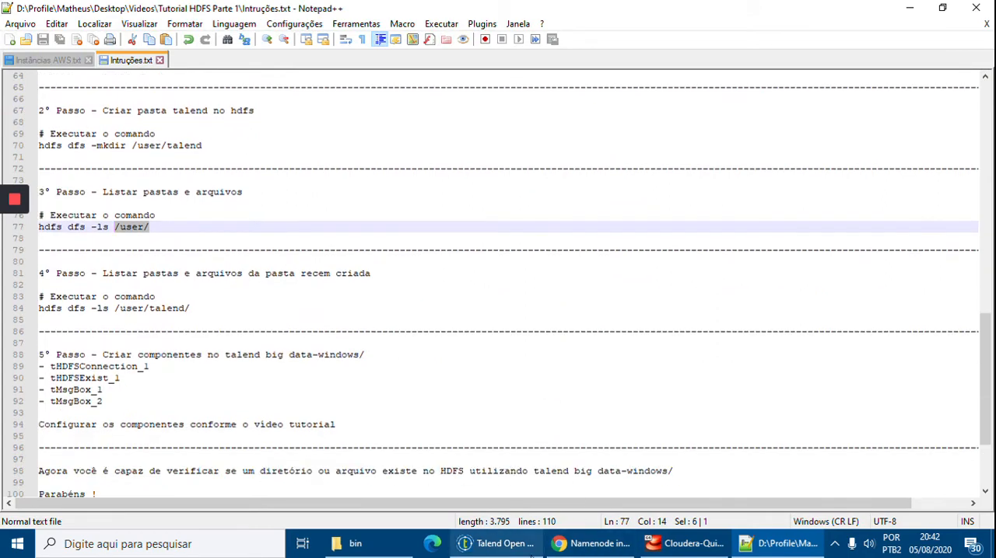
Switch to Talend Open Studio and create a folder named Hadoop under Job Designs in the repository.
left_click(498, 544)
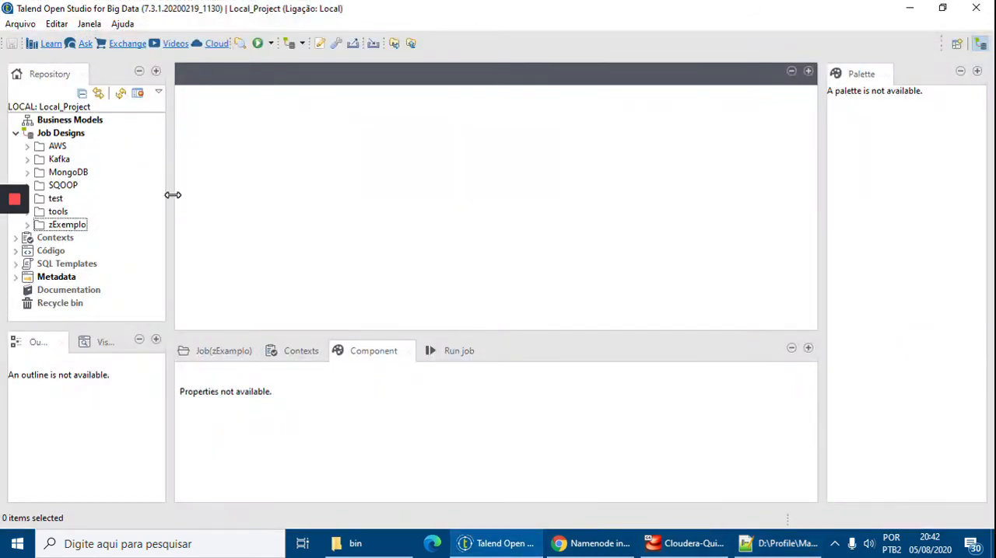
left_click_drag(173, 195, 177, 195)
left_click(64, 137)
right_click(64, 142)
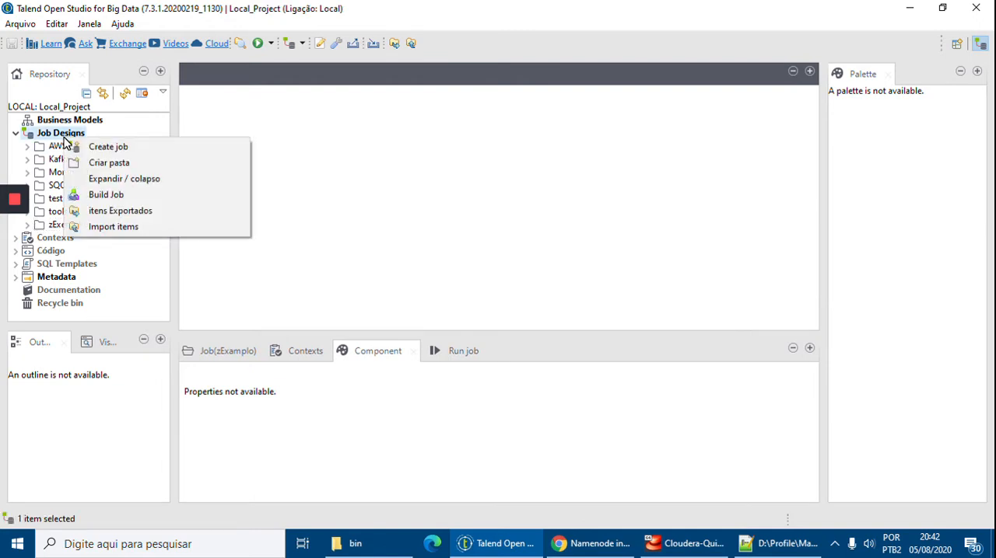
left_click(99, 162)
type("Hadoop")
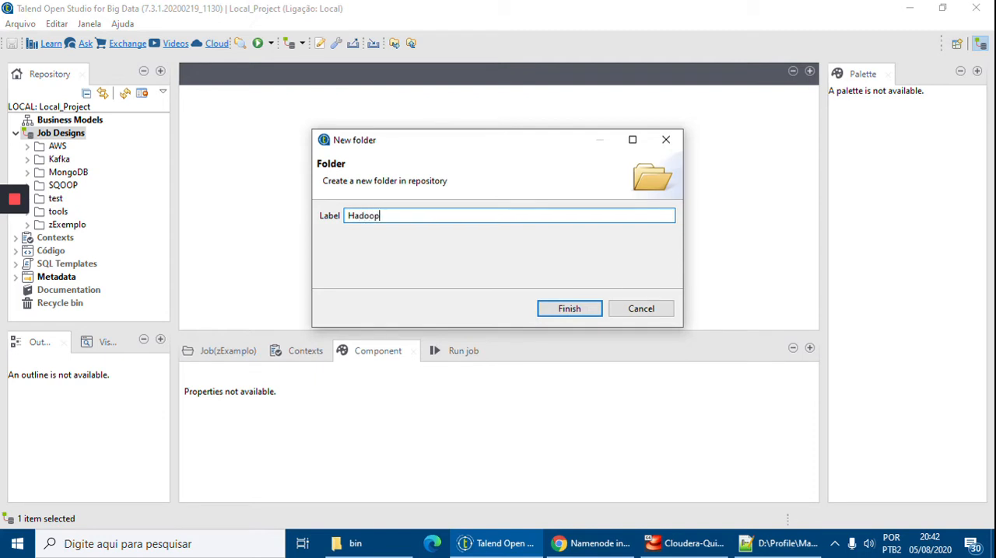
key("Return")
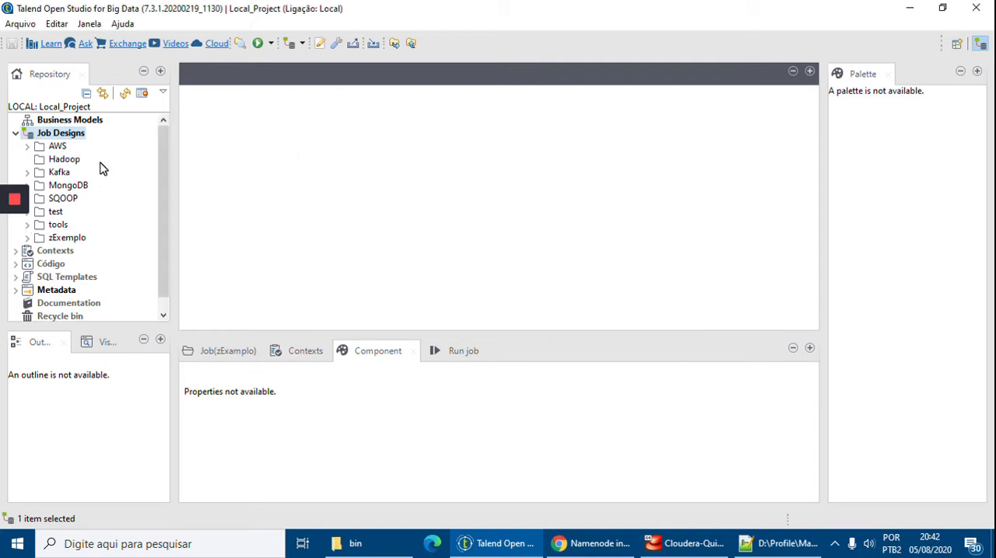
Create a job named checkFolder inside the Hadoop folder.
left_click(63, 160)
right_click(63, 161)
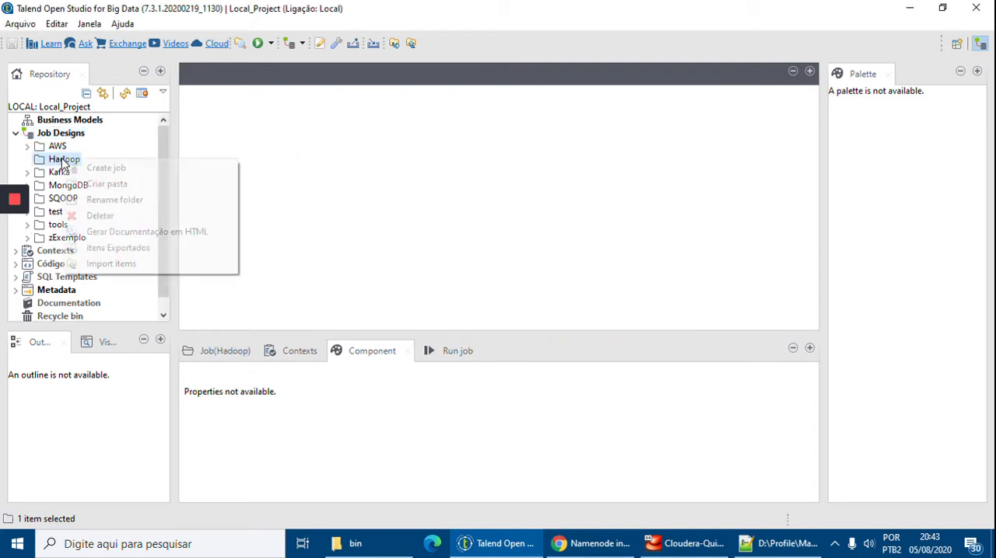
left_click(79, 168)
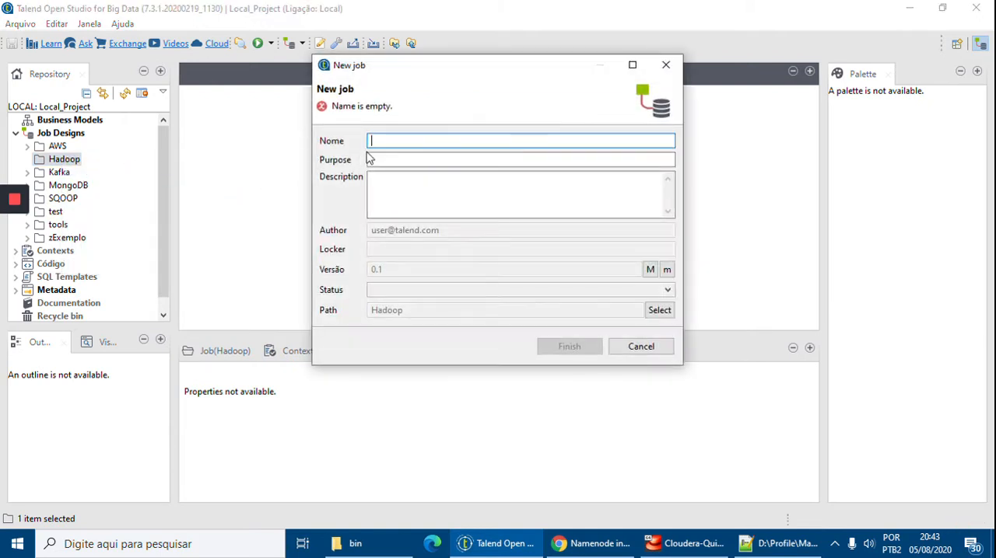
type("check")
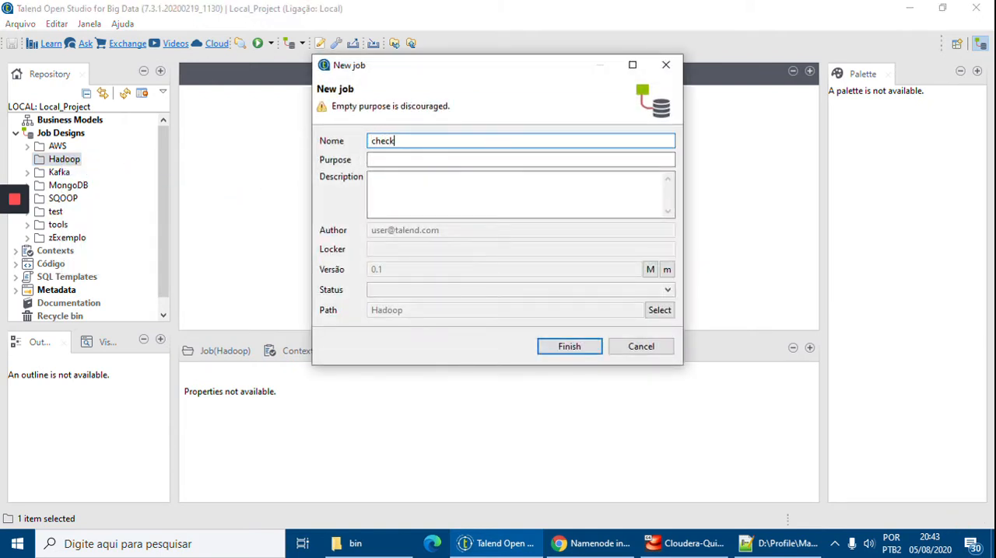
type("Folder")
left_click(569, 347)
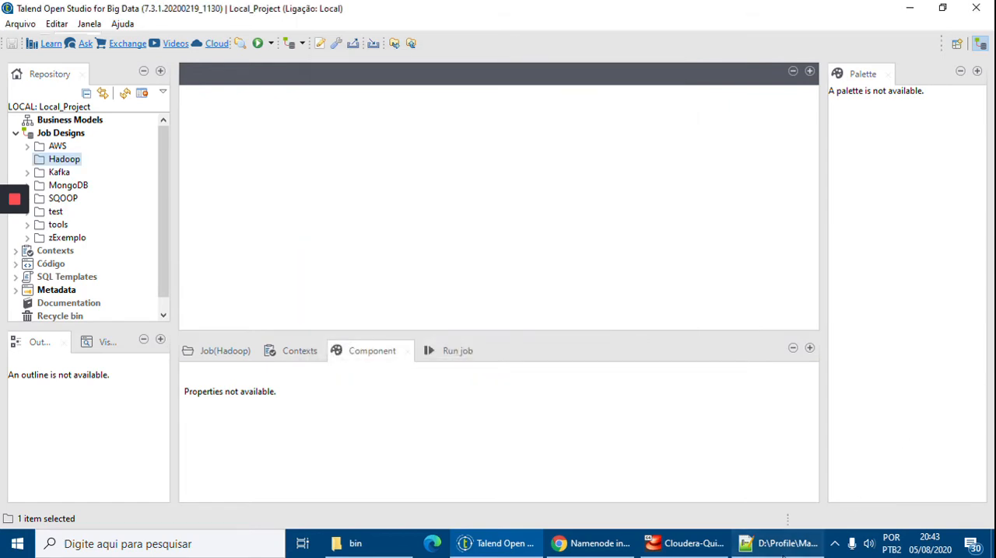
left_click(778, 544)
left_click(910, 7)
left_click(777, 544)
left_click(910, 8)
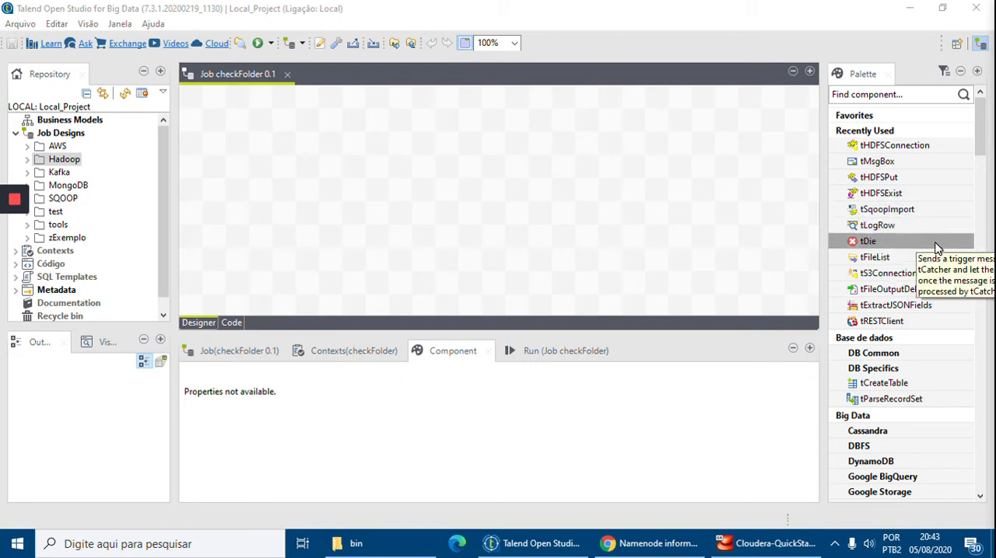
Add a tHDFSConnection component from the HDFS group to the job and place a tHDFSExist component below it.
left_click(864, 133)
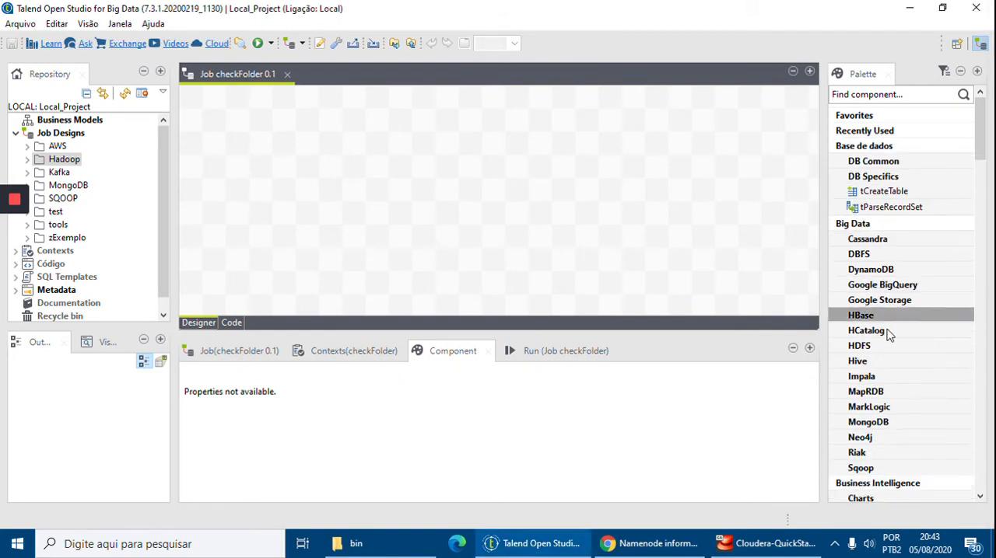
left_click(863, 145)
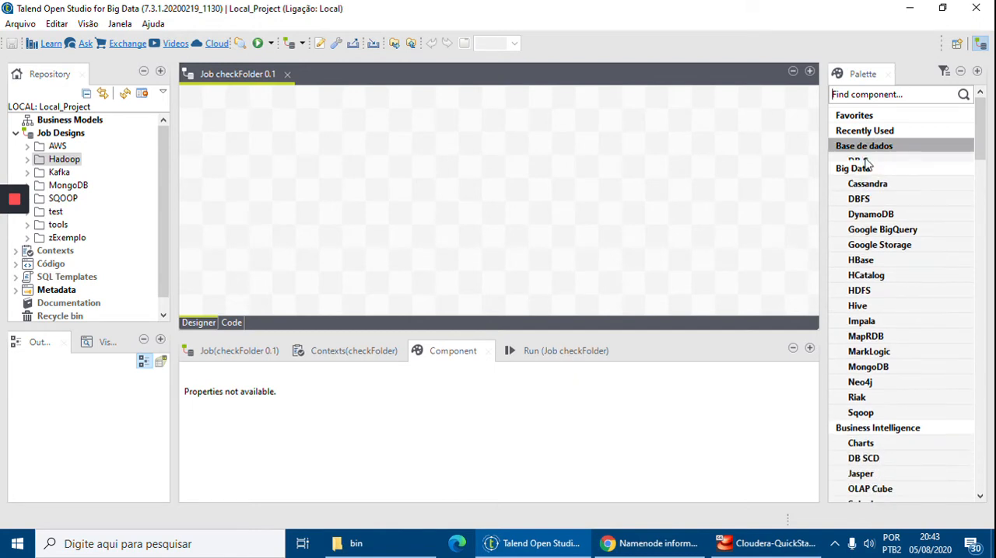
left_click(894, 284)
left_click(900, 259)
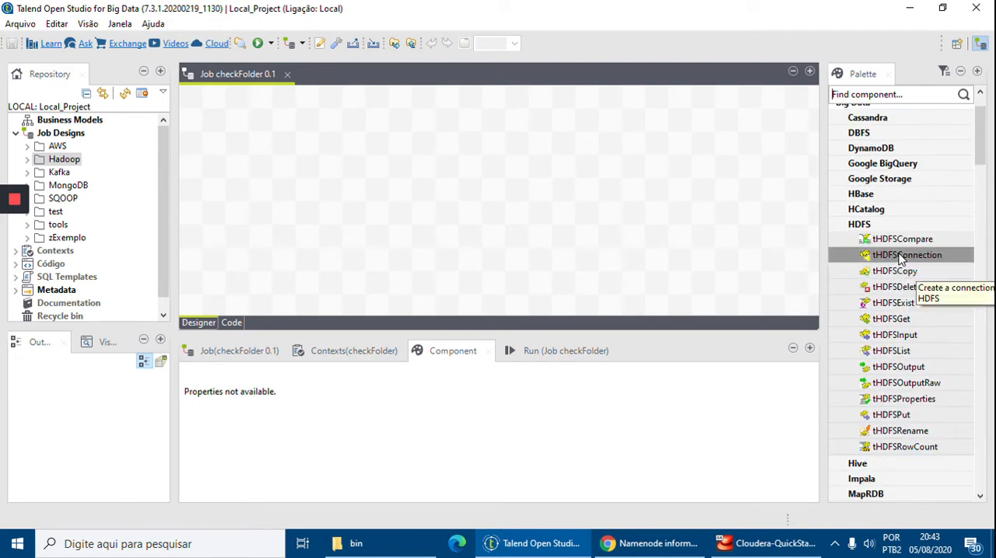
left_click_drag(900, 259, 327, 148)
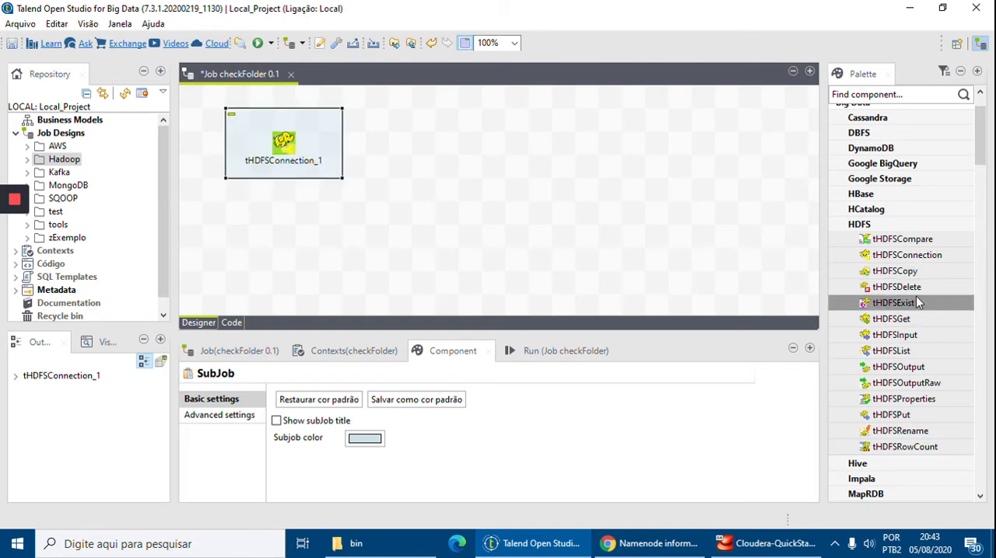
left_click_drag(914, 304, 285, 238)
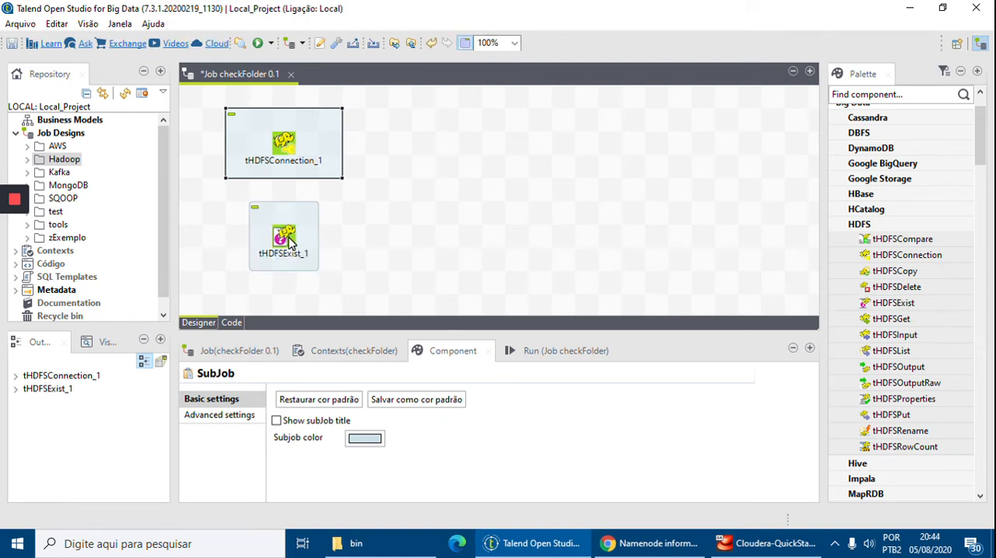
Search for tMsgBox and add two tMsgBox components, one above the other, beside the HDFS components.
left_click(896, 94)
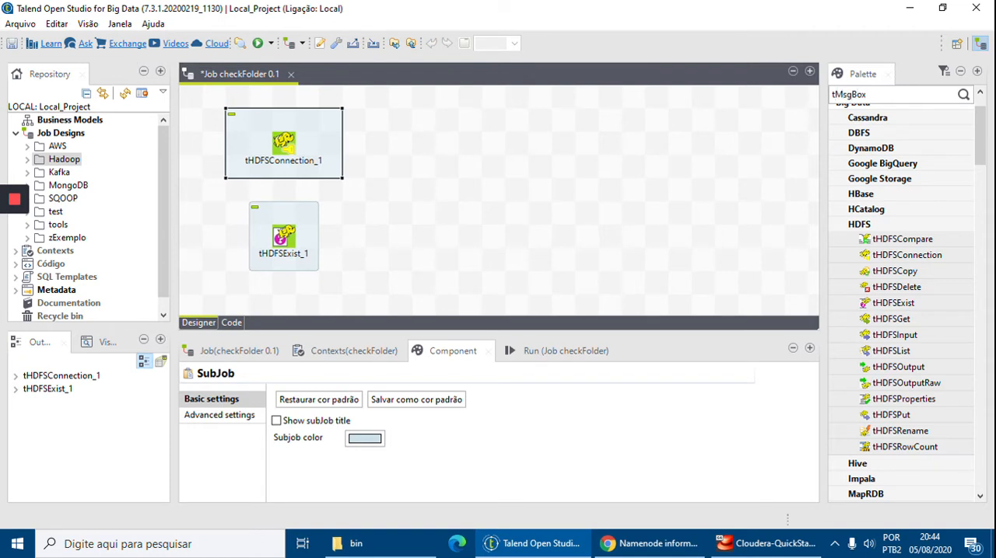
key("Return")
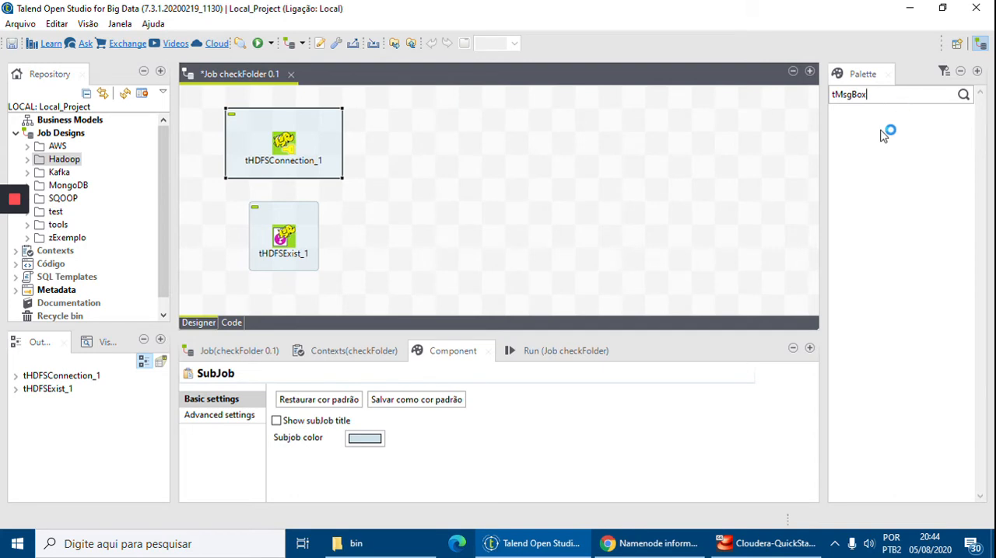
left_click_drag(887, 165, 440, 204)
left_click_drag(881, 149, 487, 309)
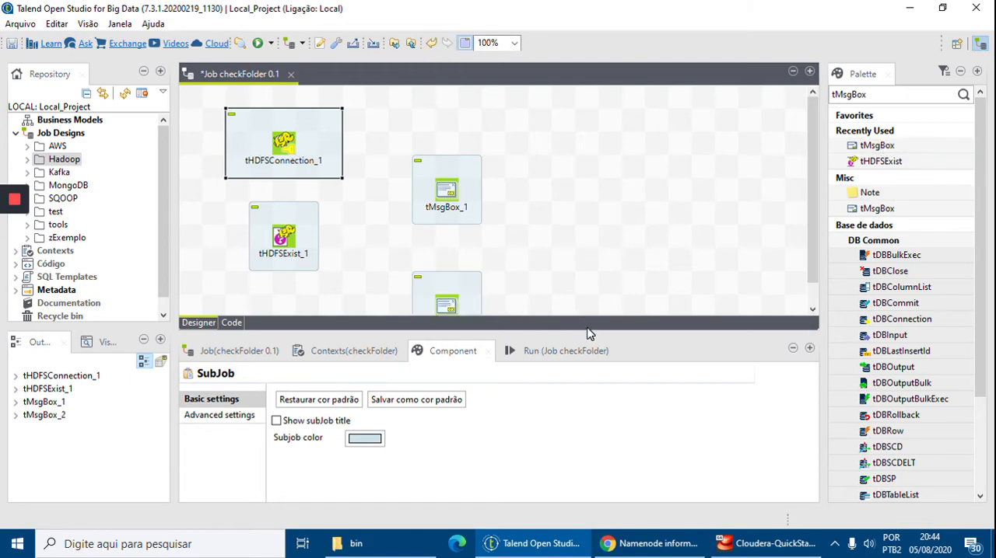
left_click_drag(589, 333, 593, 367)
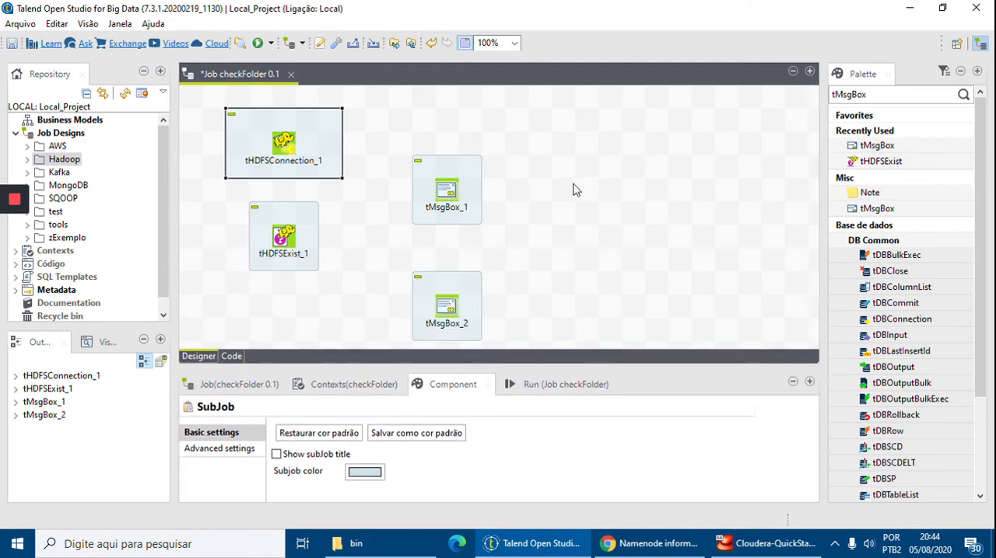
Find tPrejob, place it in front of tHDFSConnection_1, and shift the other four components over to make room.
left_click(876, 95)
type("tpre")
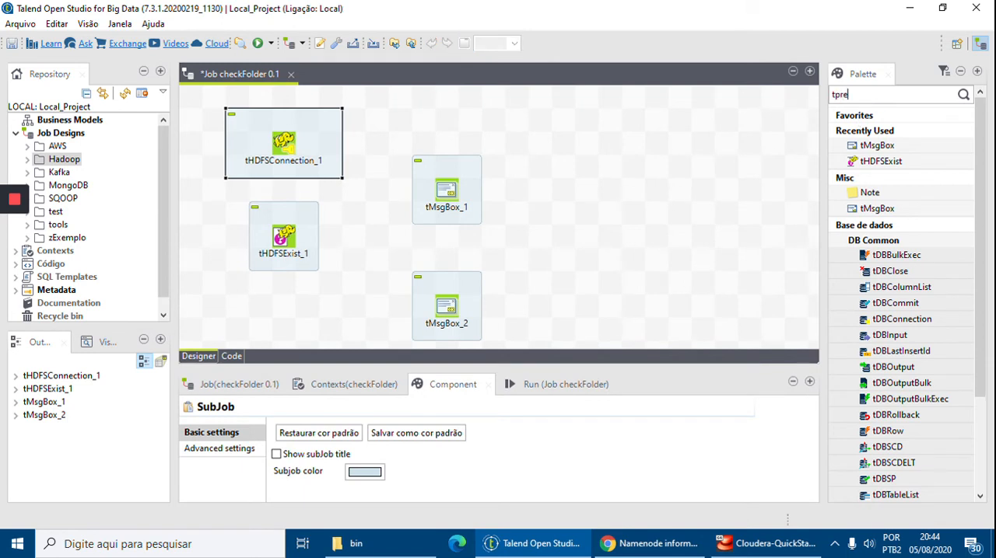
key("Return")
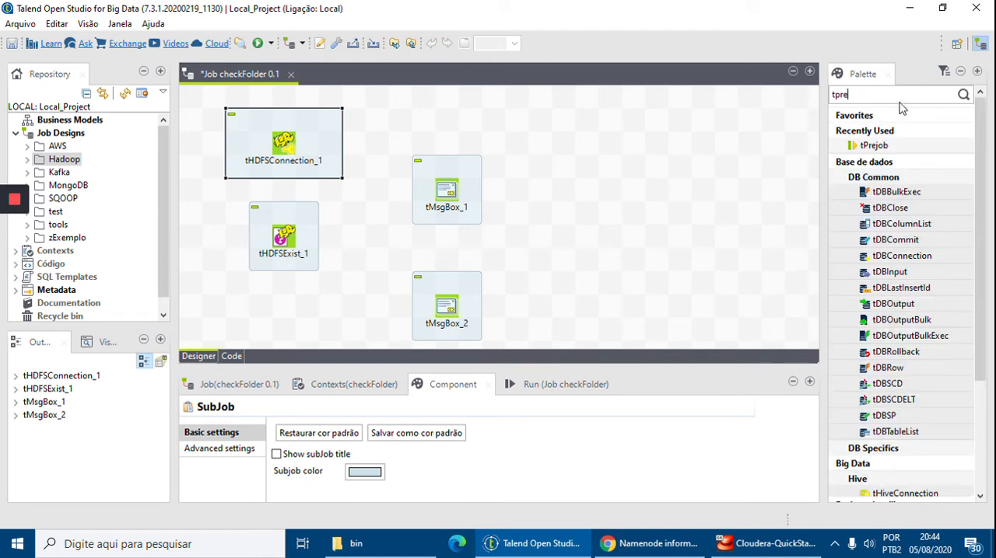
left_click_drag(197, 153, 199, 154)
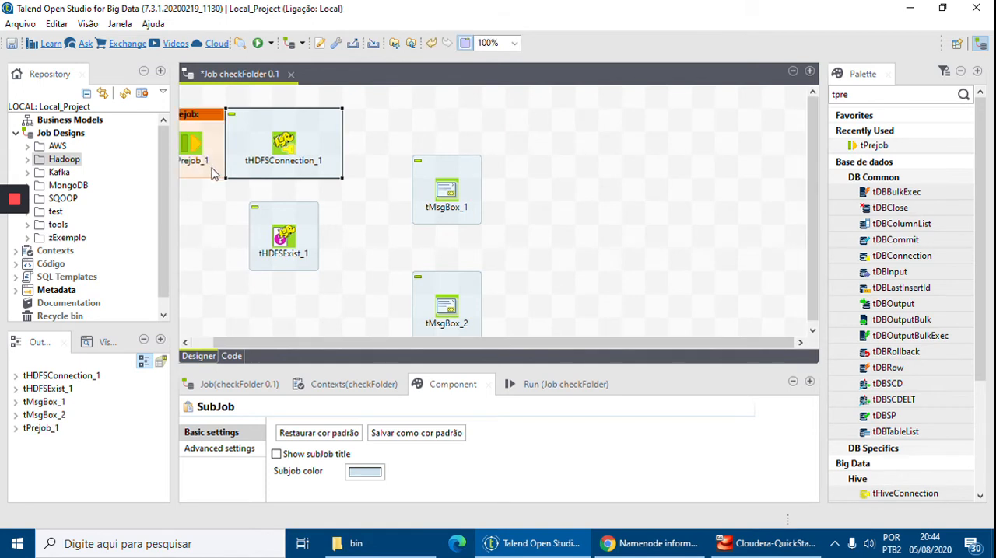
left_click_drag(567, 336, 354, 151)
left_click_drag(197, 153, 221, 154)
left_click(268, 193)
Link tPrejob_1 to tHDFSConnection_1 with an OnComponentOk trigger and open the connection component's basic settings.
left_click(214, 149)
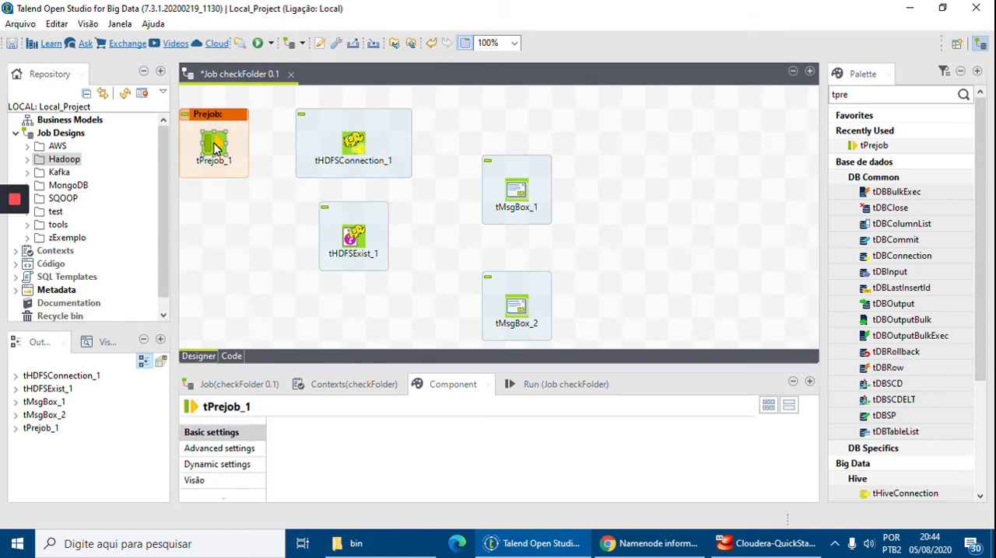
right_click(215, 149)
mouse_move(244, 156)
left_click(420, 153)
left_click(353, 144)
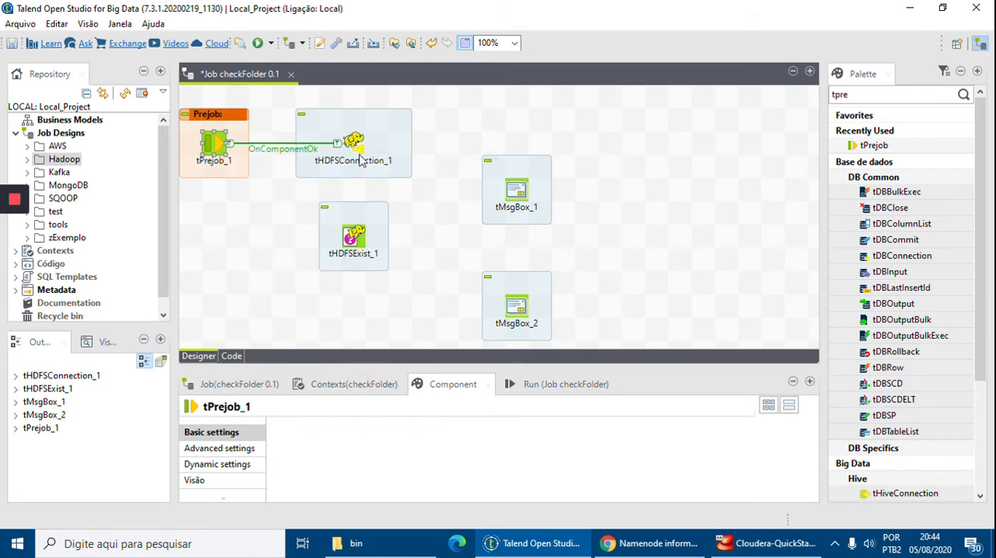
left_click(357, 146)
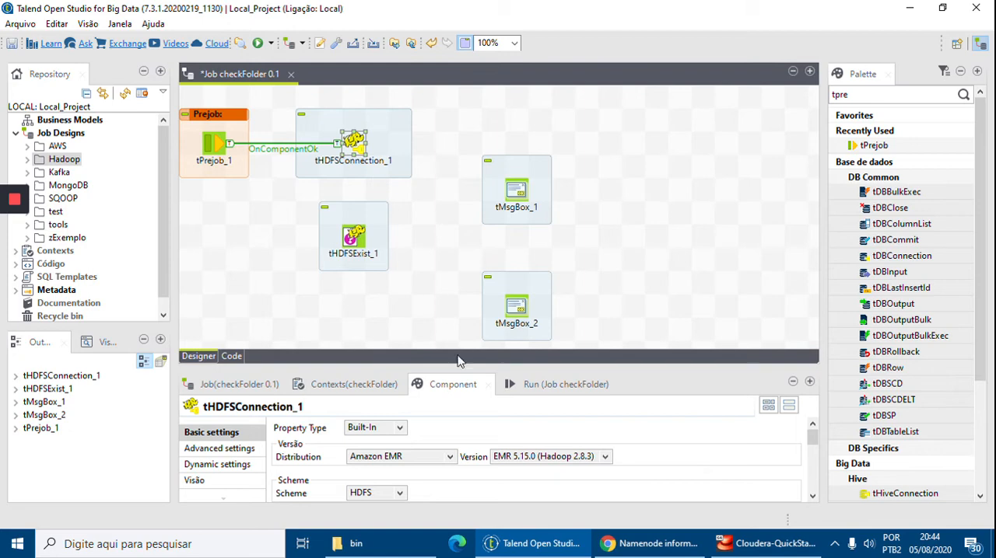
left_click_drag(463, 365, 466, 296)
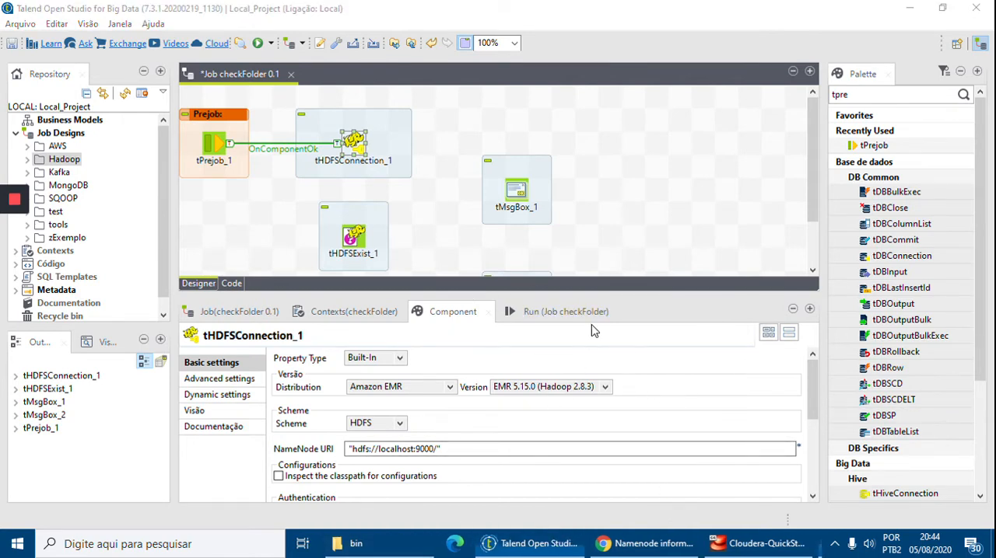
Test the host name by running ping quickstart.cloudera in a Windows command prompt, and close the prompt.
key("super+r")
type("cmd")
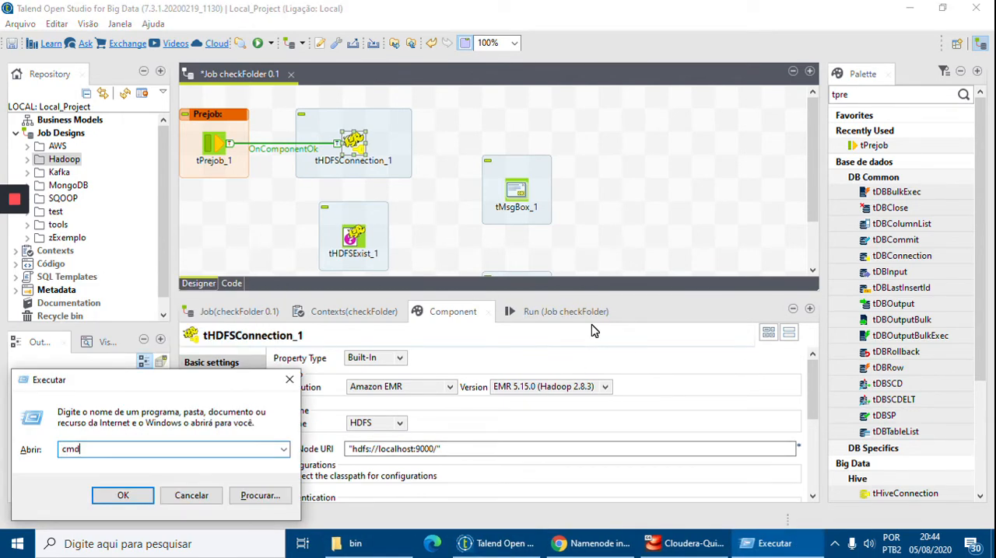
key("Return")
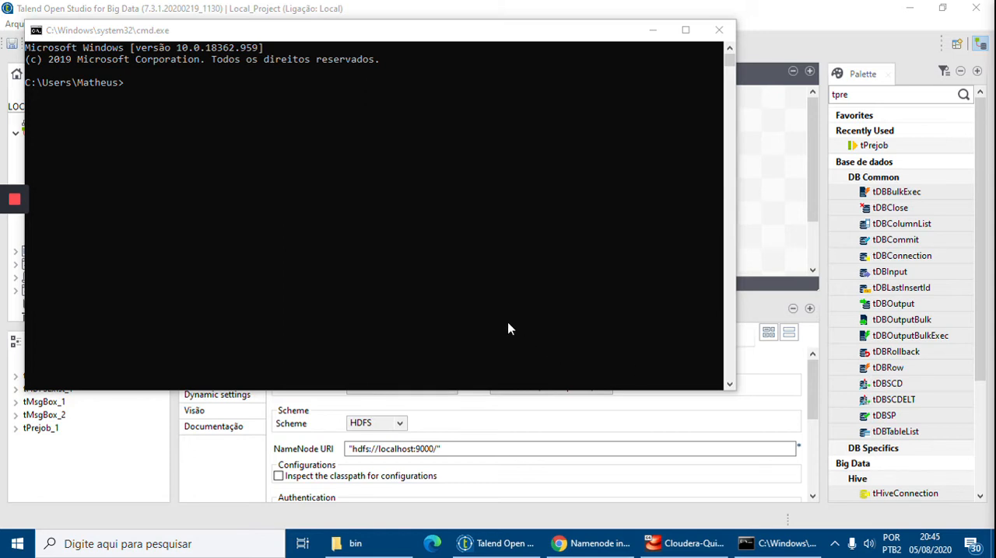
left_click(468, 280)
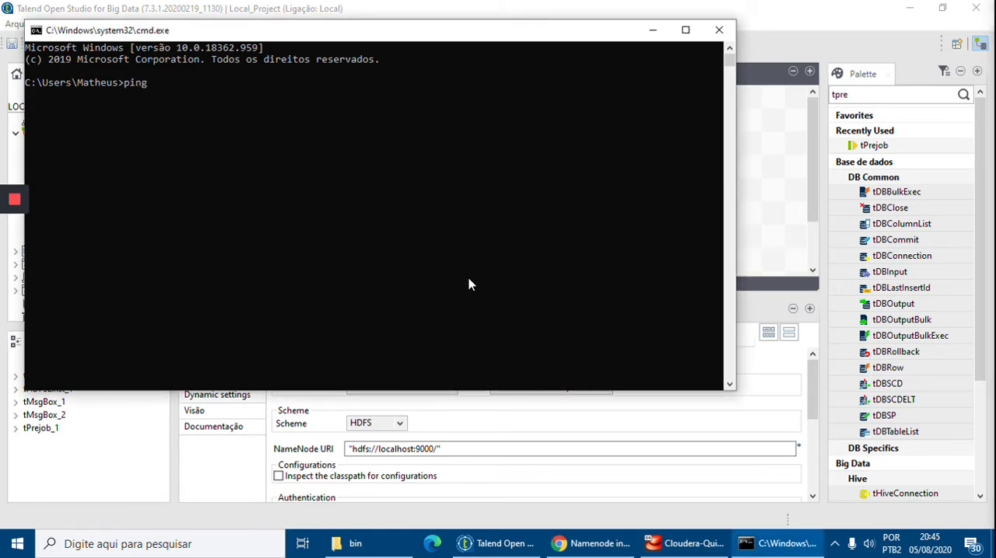
type("ping")
type("quickstart.cloudera")
key("Return")
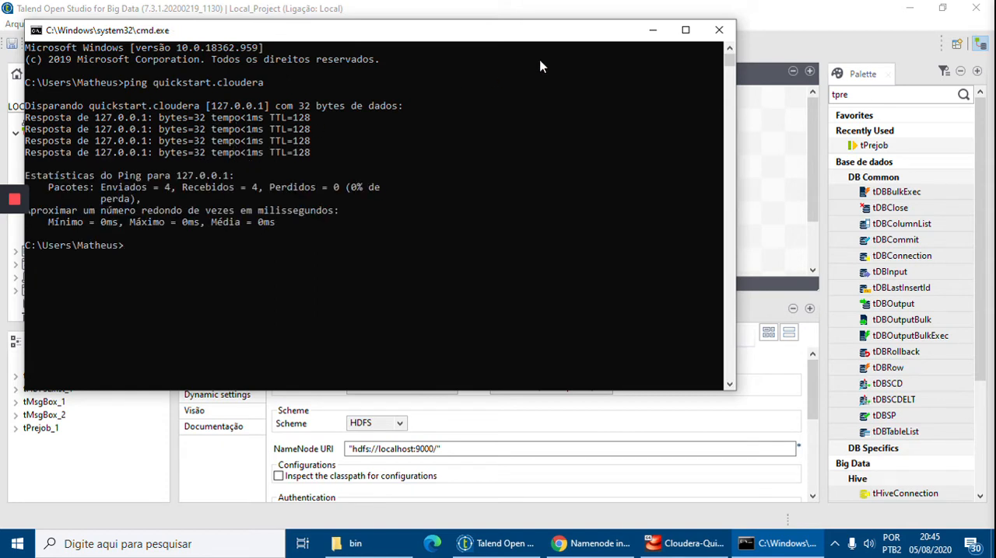
left_click(719, 33)
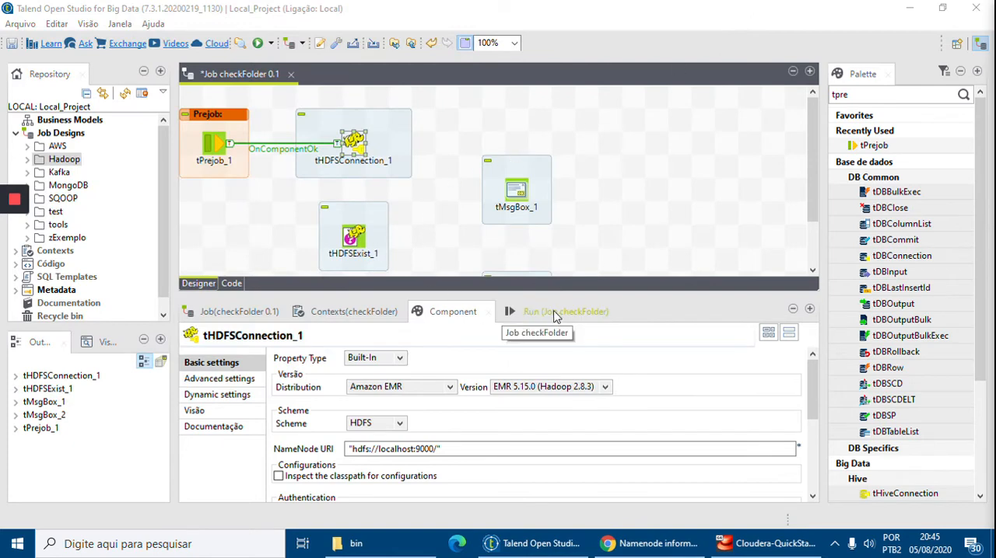
Set tHDFSConnection_1's distribution to Cloudera and its version to Cloudera CDH5.13.0 [Built in].
left_click_drag(585, 294, 583, 230)
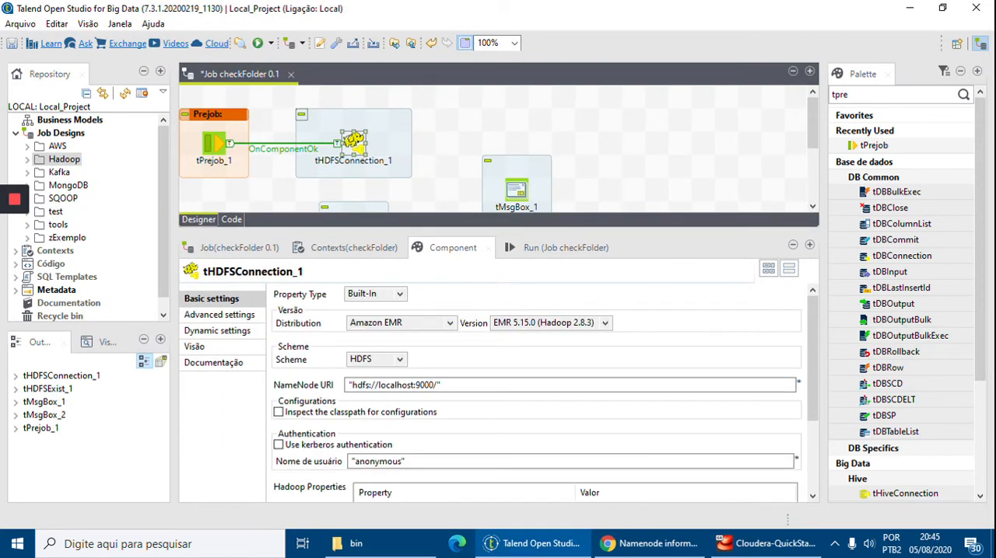
left_click(398, 323)
left_click(394, 348)
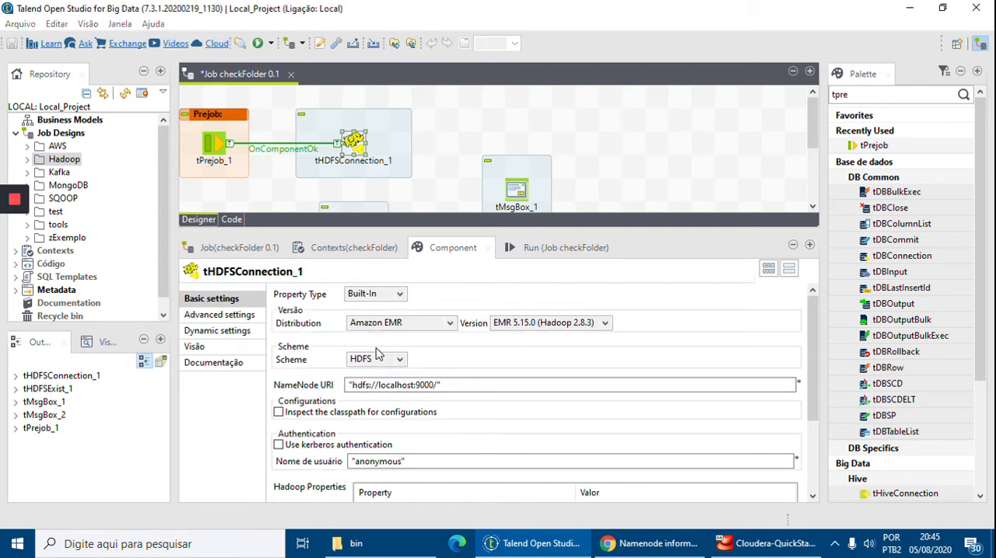
left_click(626, 323)
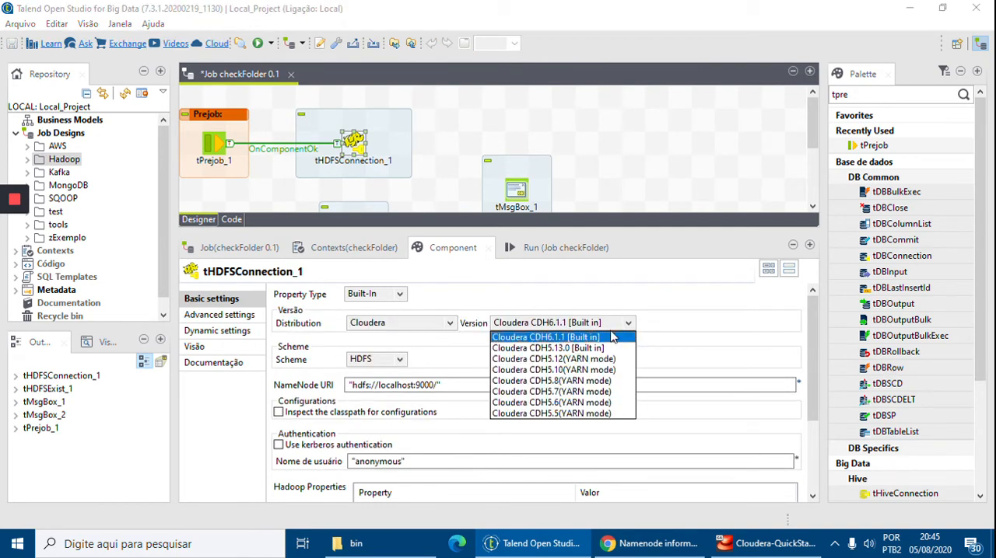
left_click(555, 350)
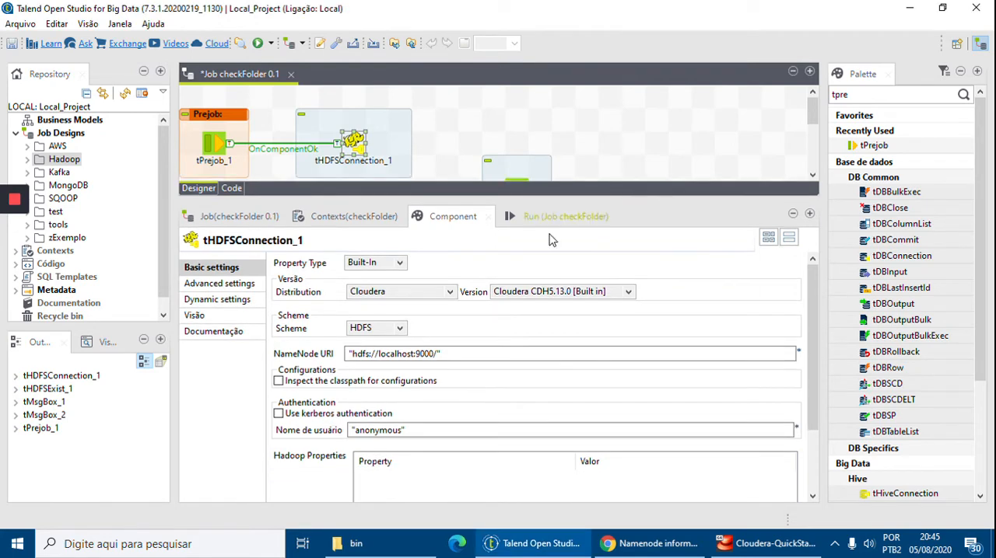
Set tHDFSConnection_1's NameNode URI to "hdfs://quickstart.cloudera:8020/".
left_click(414, 354)
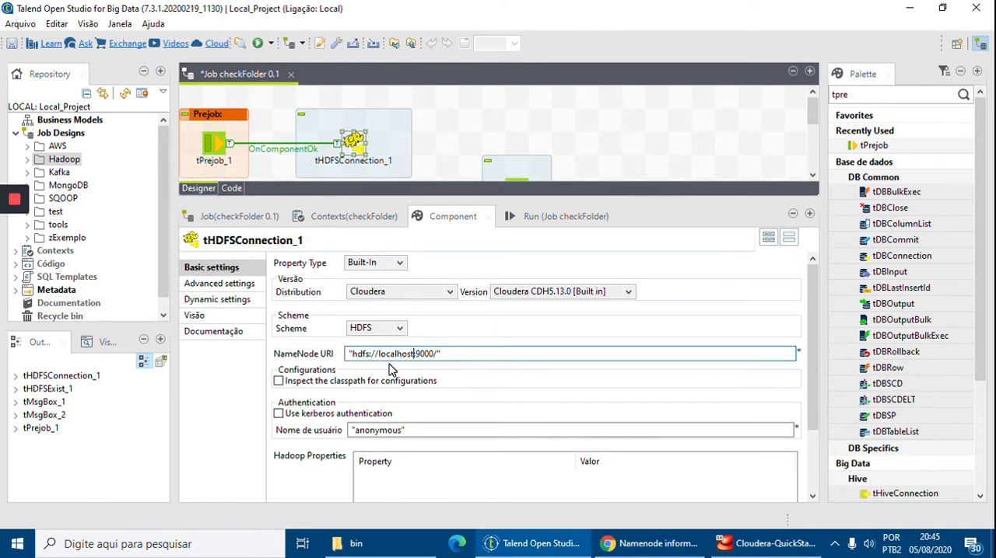
left_click_drag(376, 354, 385, 354)
left_click(386, 354)
key("shift+Right")
key("shift+Right")
key("shift+Right")
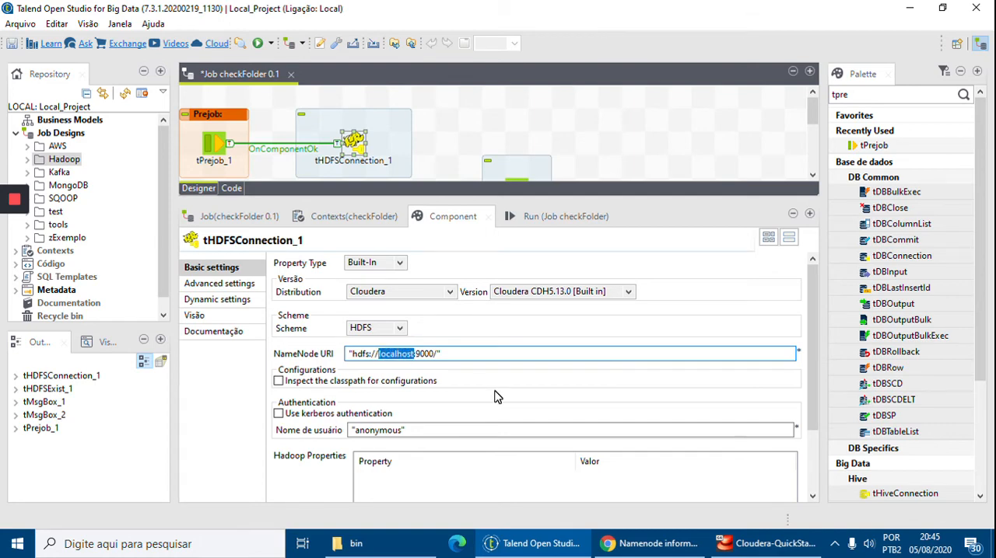
type("quickstart.cloudera")
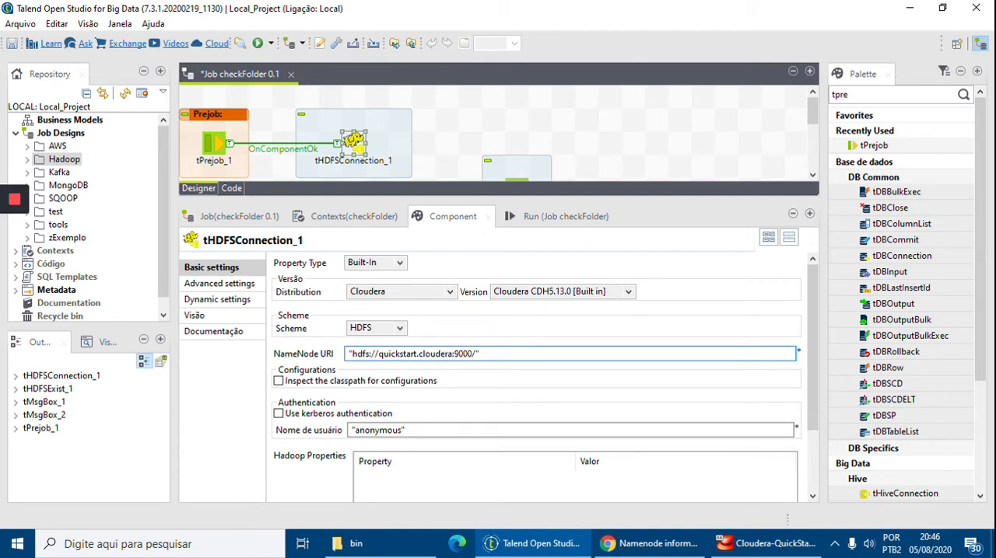
type(":")
key("BackSpace")
type("802")
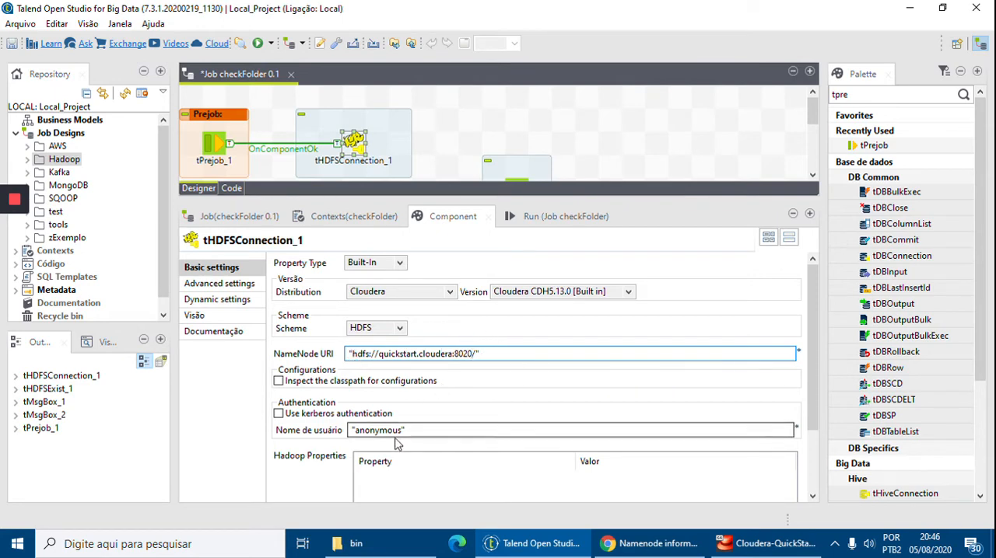
Set the connection's authentication user name to "cloudera" and review the remaining basic settings.
left_click_drag(402, 430, 358, 427)
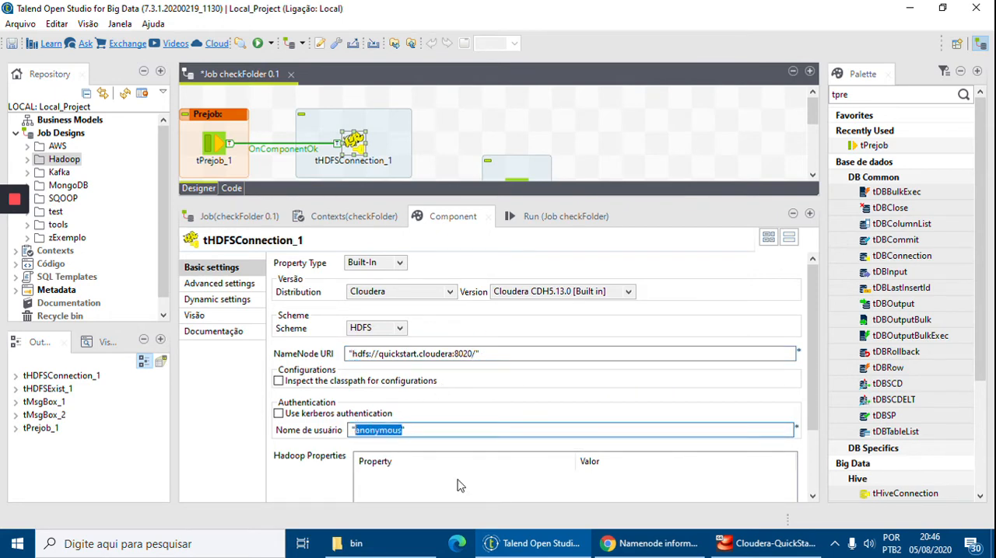
type("cloudera")
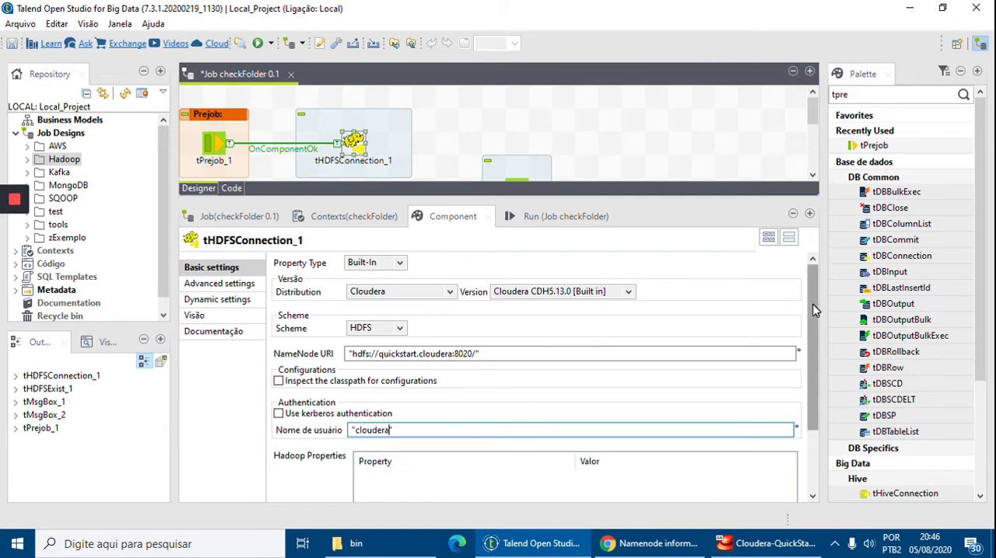
left_click_drag(816, 312, 815, 376)
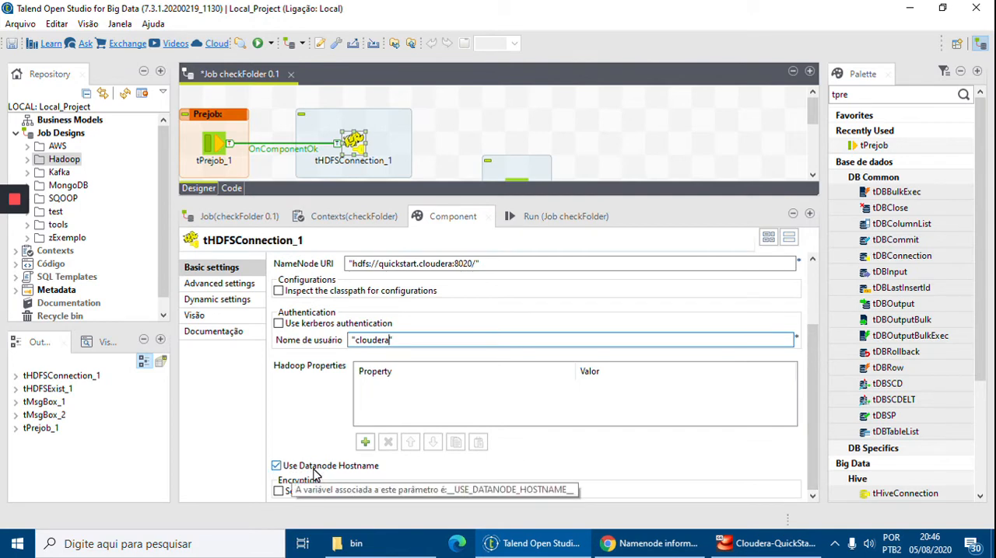
left_click_drag(379, 265, 451, 262)
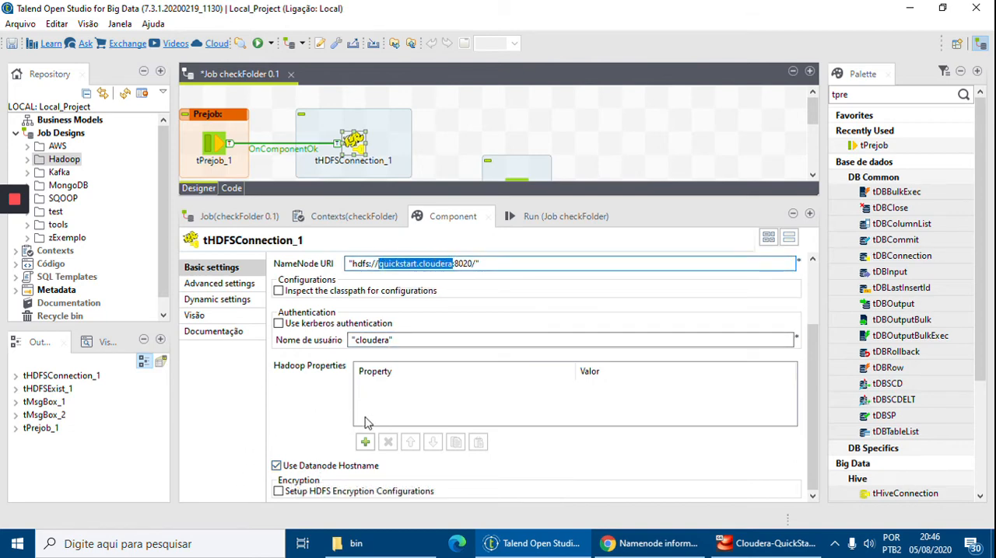
left_click_drag(822, 405, 815, 339)
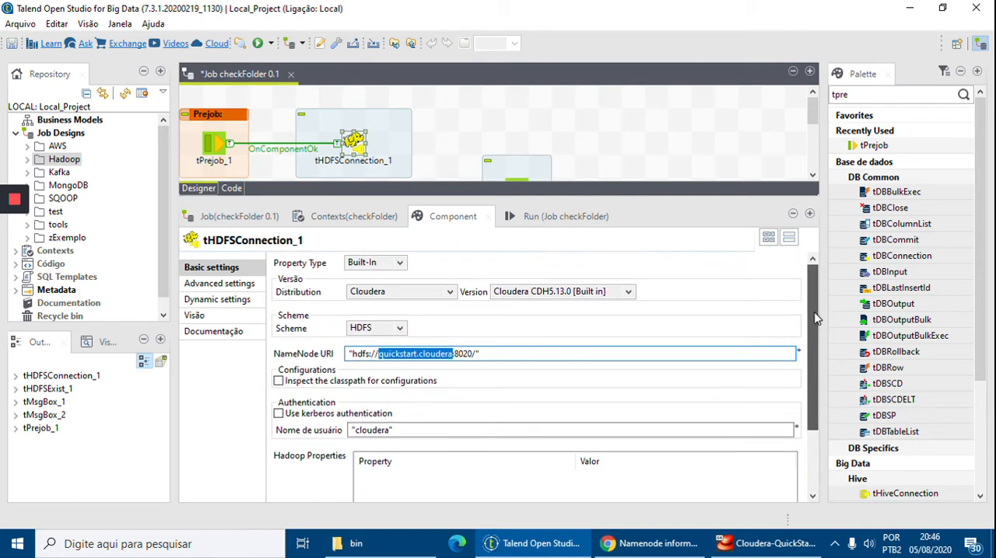
Enlarge the design area and link tHDFSConnection_1 to tHDFSExist_1 with an OnComponentOk trigger.
left_click_drag(622, 200, 657, 302)
left_click(354, 148)
right_click(355, 148)
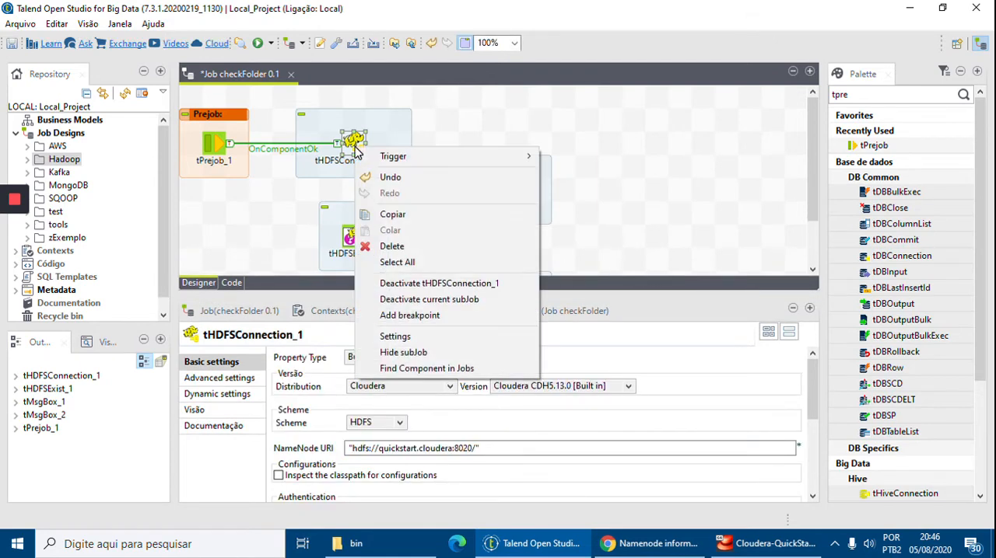
mouse_move(426, 159)
left_click(596, 210)
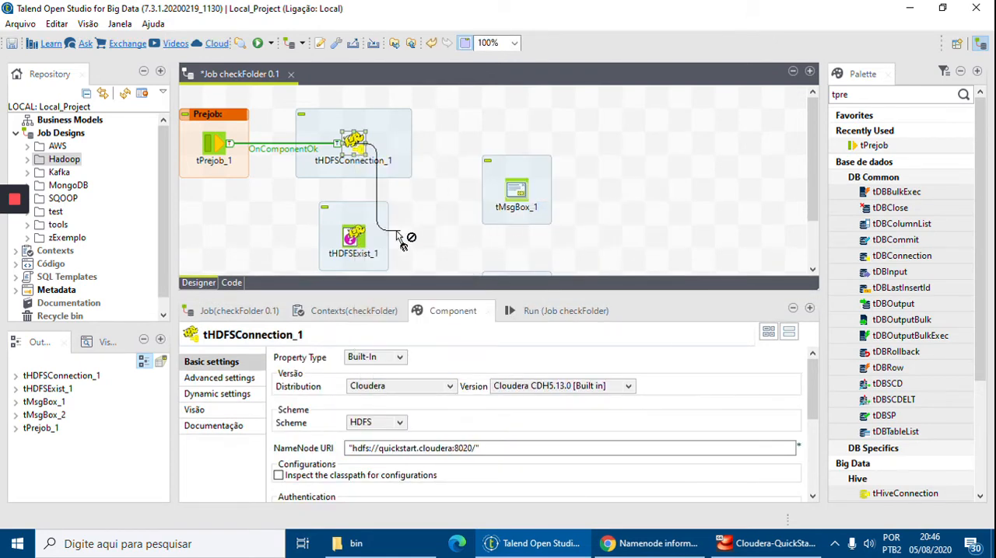
left_click(358, 236)
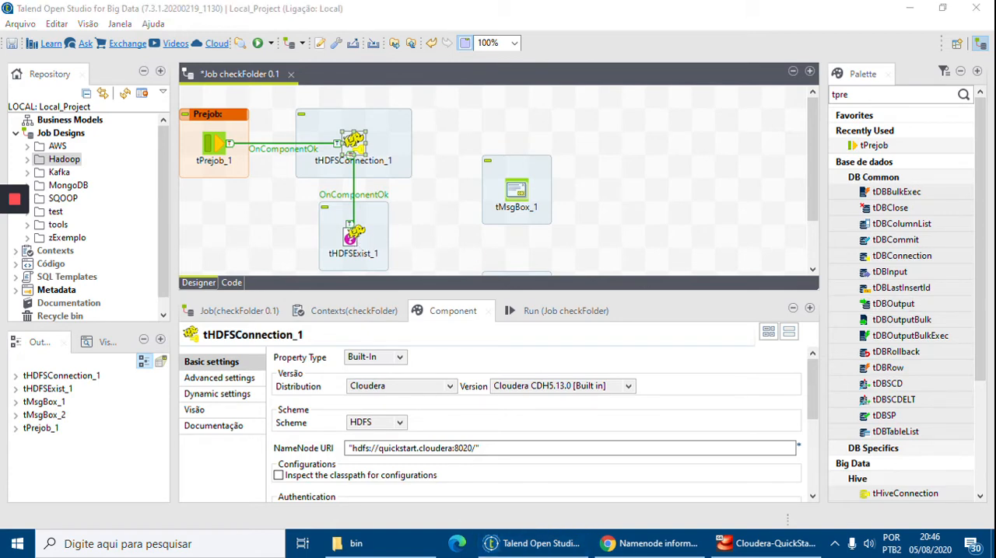
Make tHDFSExist_1 use an existing connection and choose tHDFSConnection_1 for it.
scroll(571, 221, "down", 2)
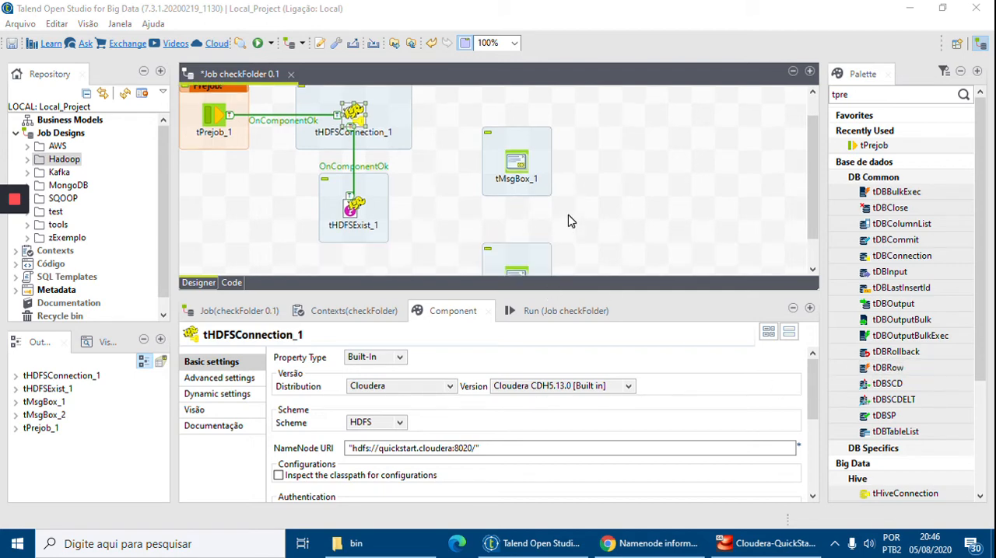
scroll(572, 220, "up", 2)
left_click(362, 242)
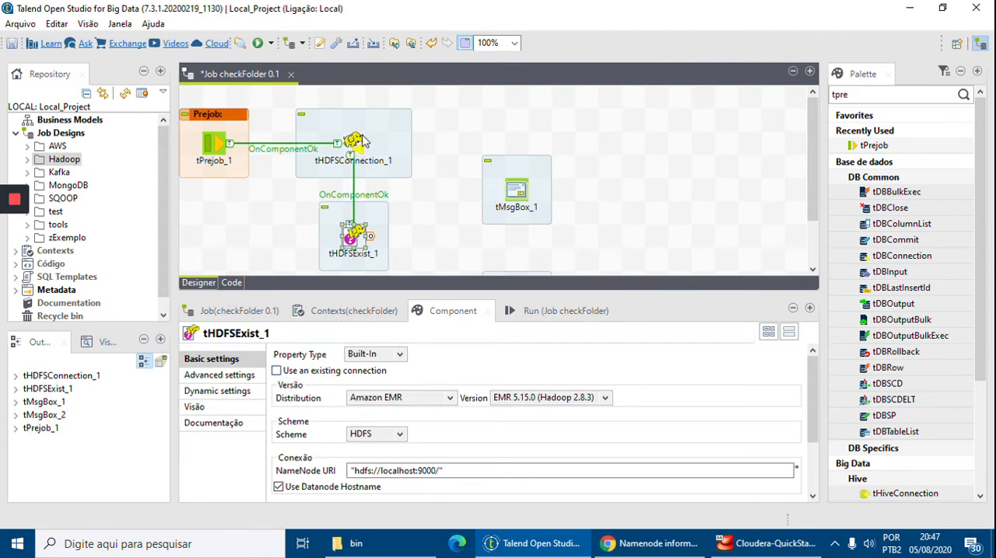
left_click(300, 372)
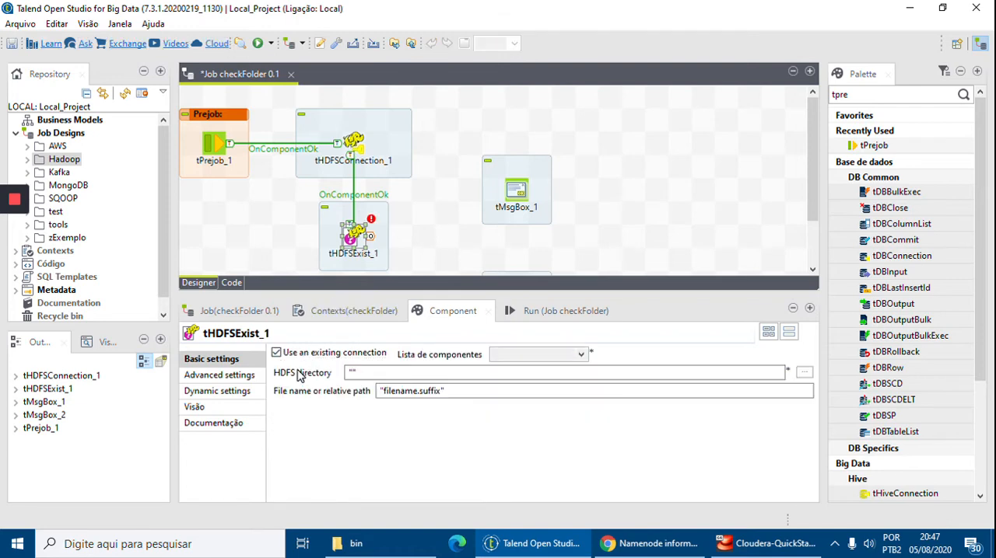
left_click(581, 354)
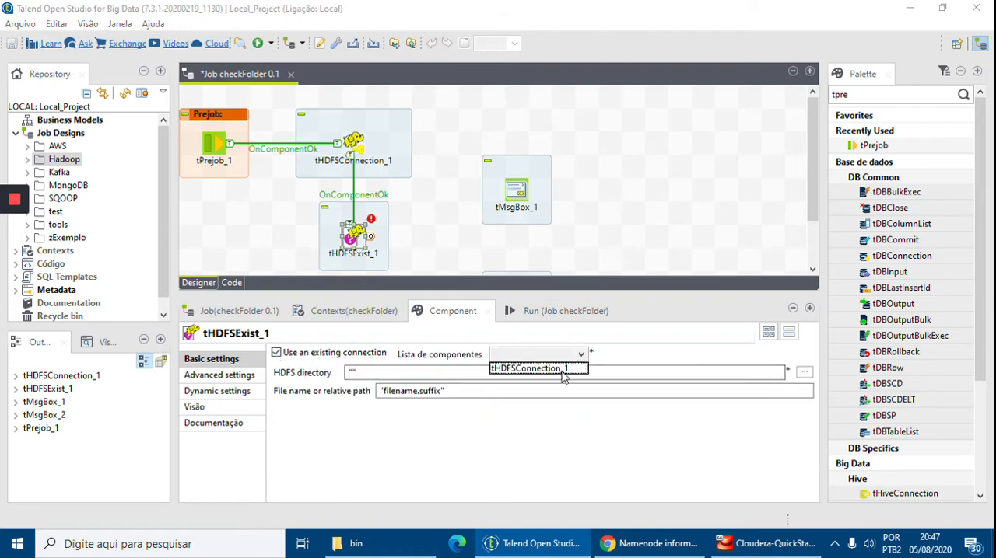
left_click(542, 371)
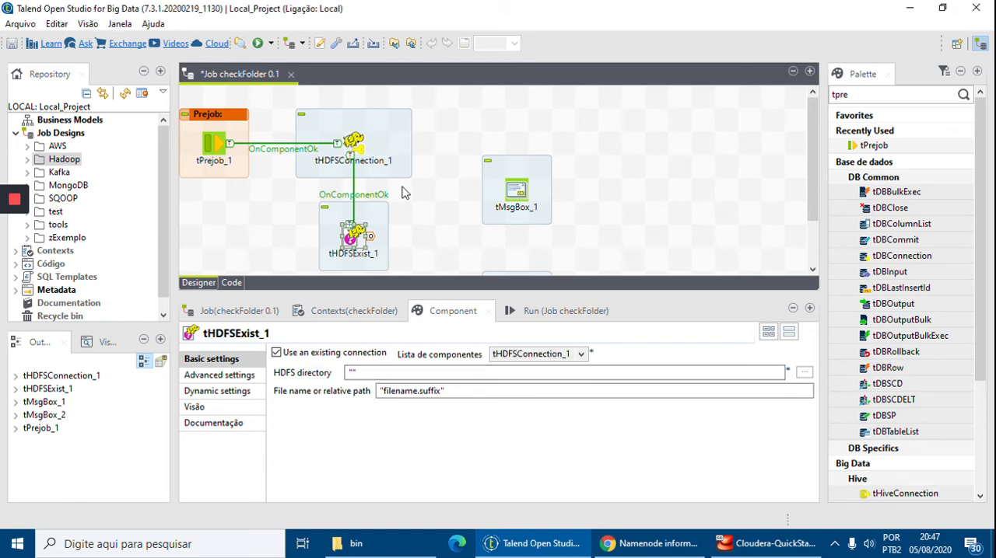
Set tHDFSExist_1's HDFS directory to "/user" and its file name or relative path to "/talend".
left_click(350, 373)
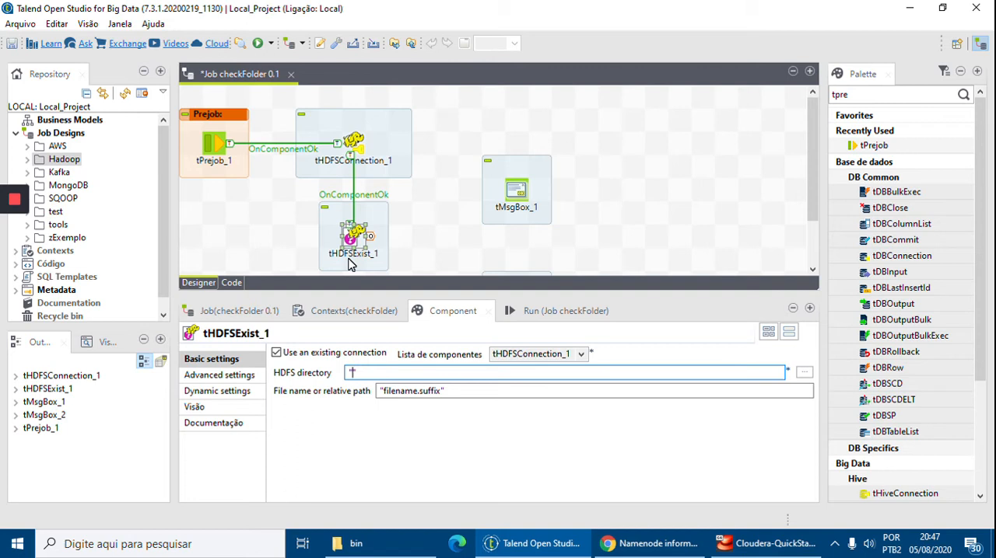
type("/user/")
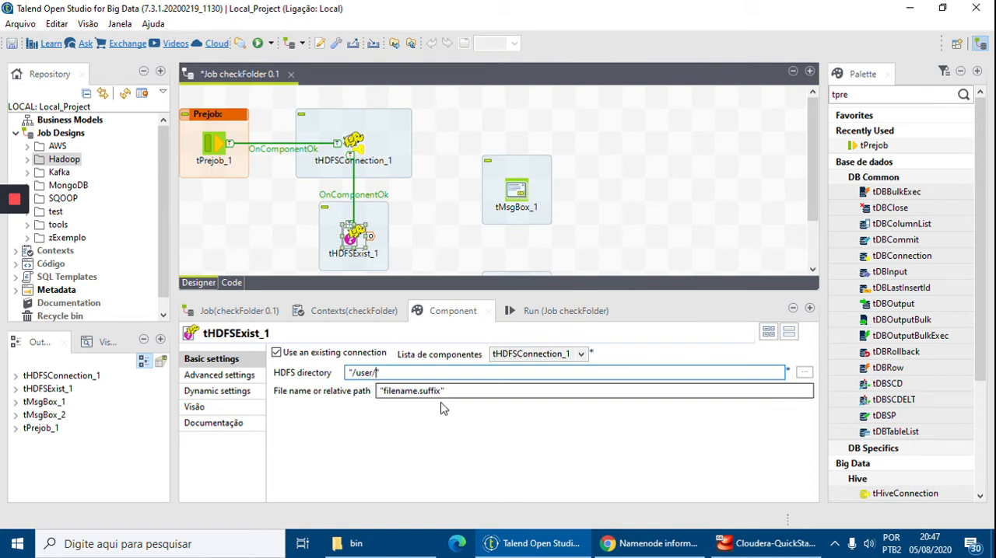
left_click_drag(442, 391, 385, 393)
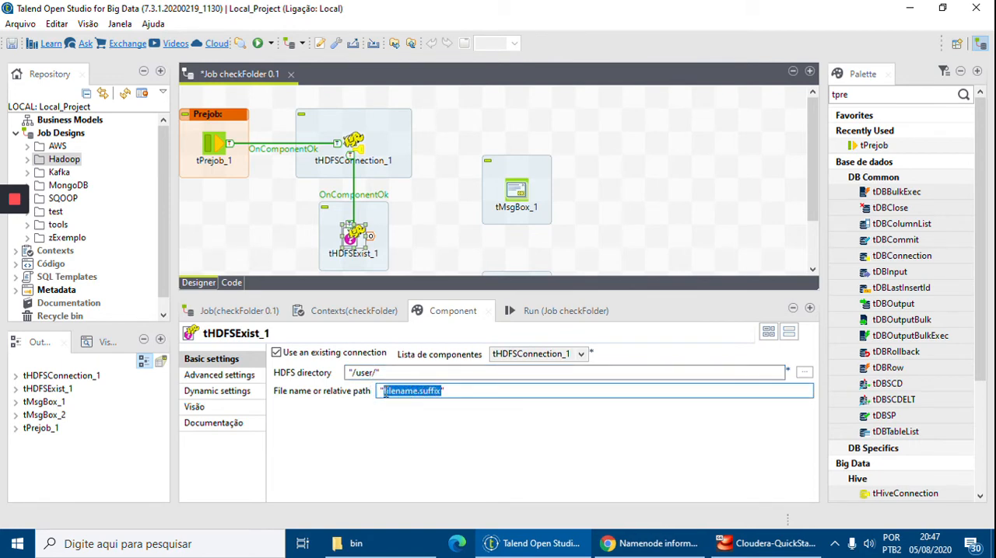
key("BackSpace")
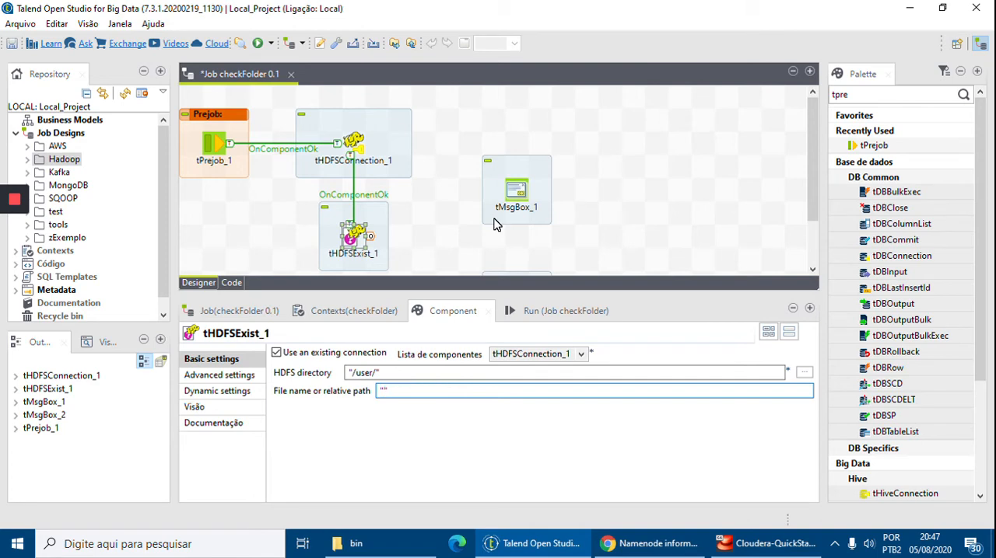
type("talend")
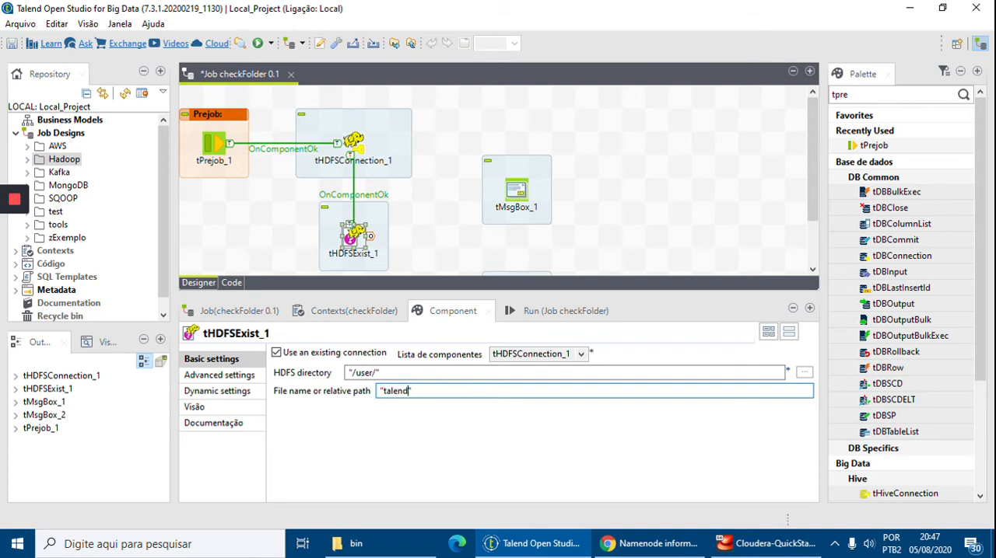
left_click(381, 372)
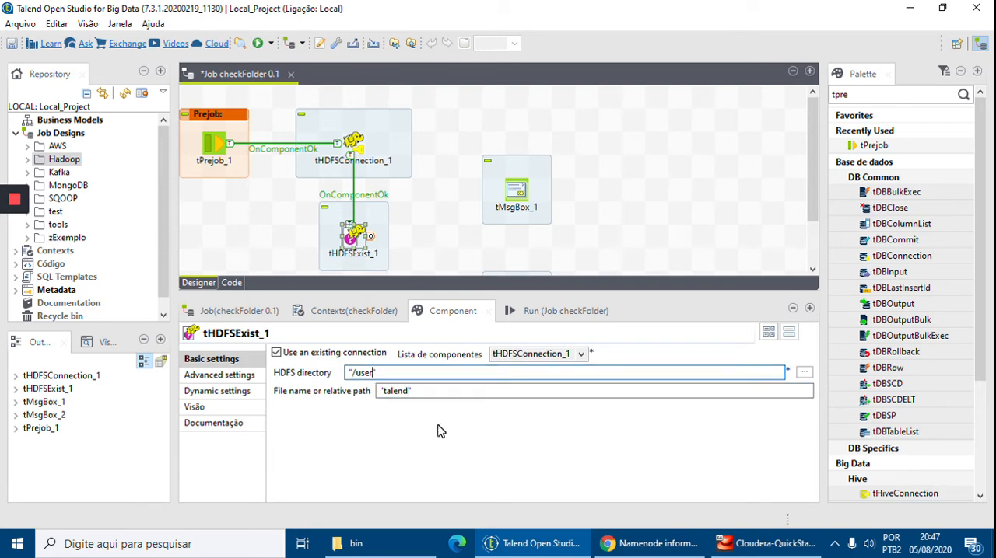
left_click(387, 396)
type("/")
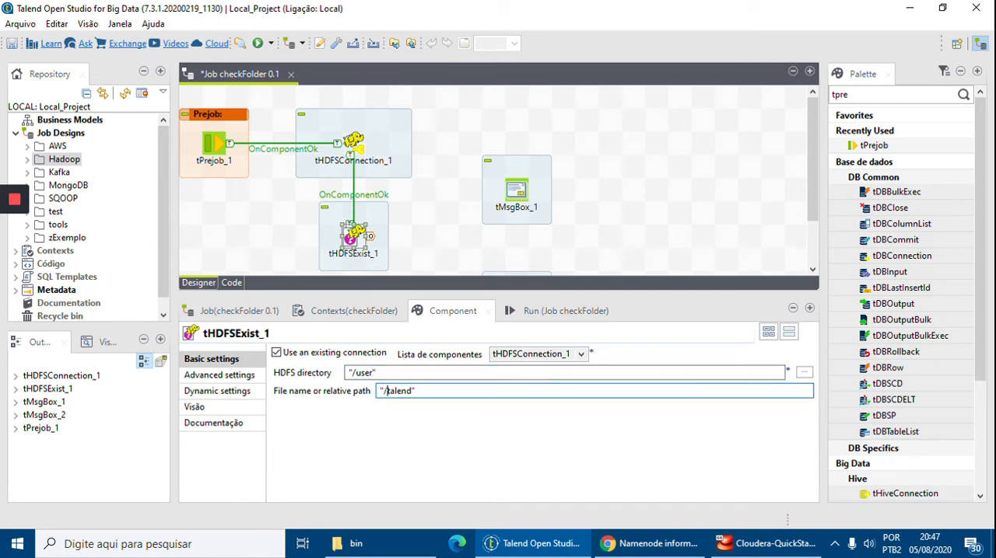
left_click(426, 252)
left_click(352, 237)
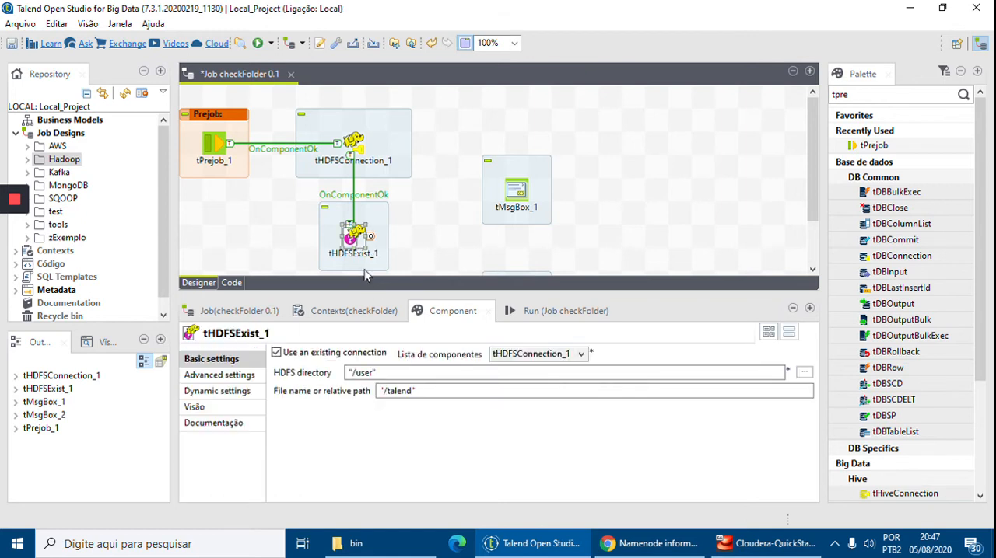
Link tHDFSExist_1 to tMsgBox_1 with a Run if trigger.
left_click(464, 223)
left_click_drag(814, 155, 813, 195)
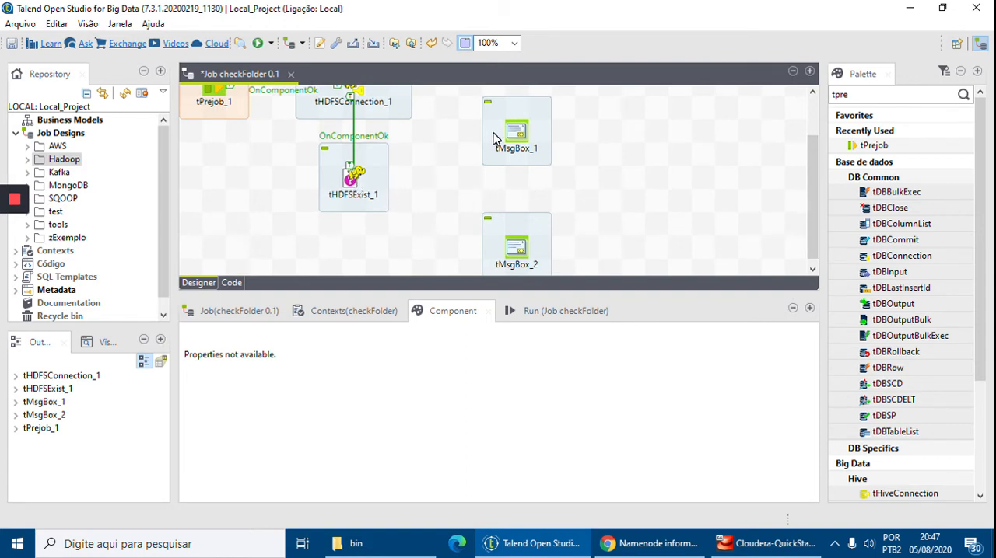
left_click(352, 181)
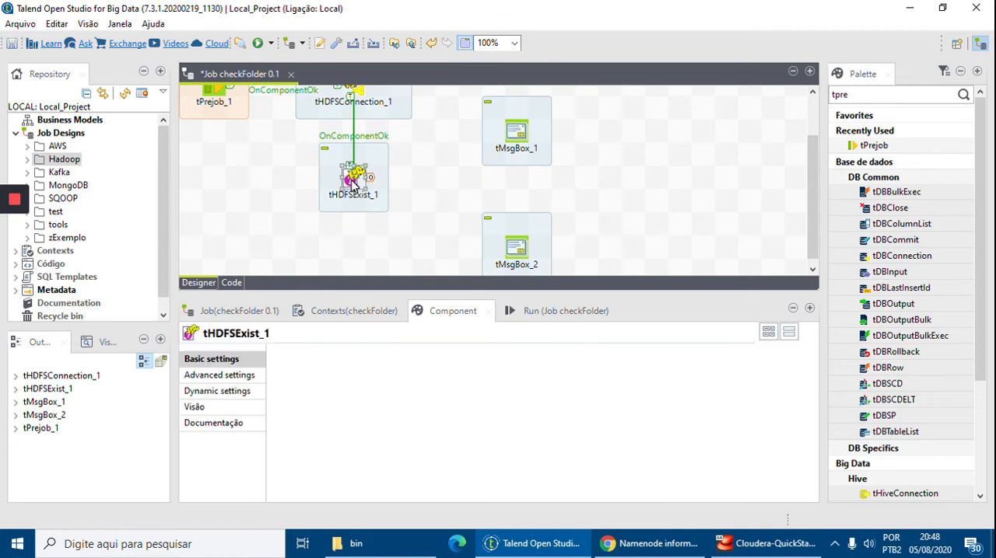
right_click(352, 182)
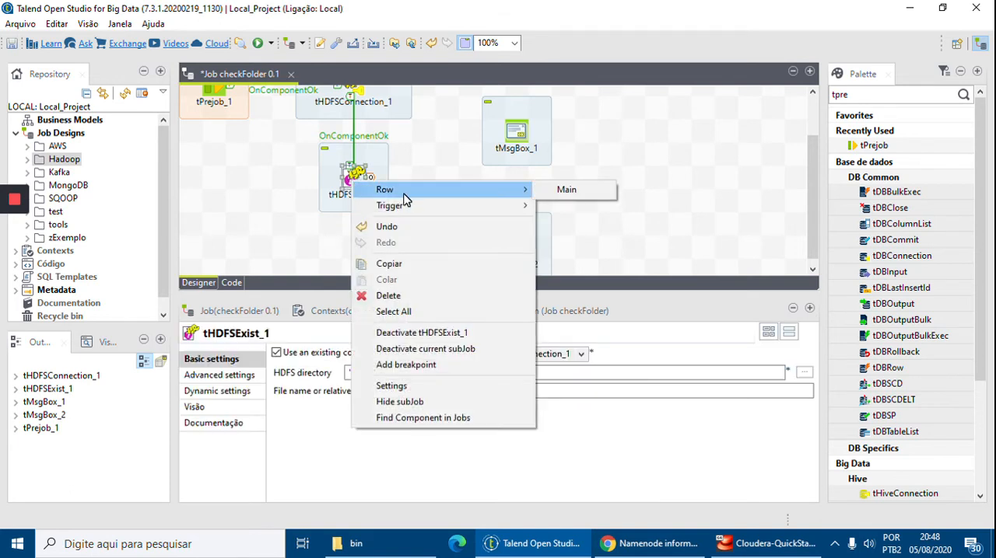
mouse_move(413, 210)
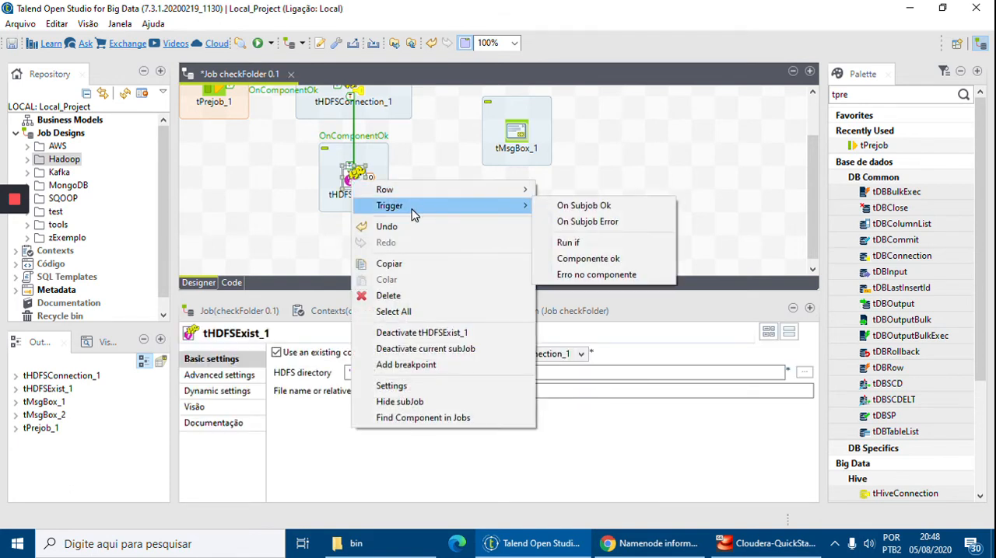
left_click(589, 246)
scroll(516, 148, "up", 3)
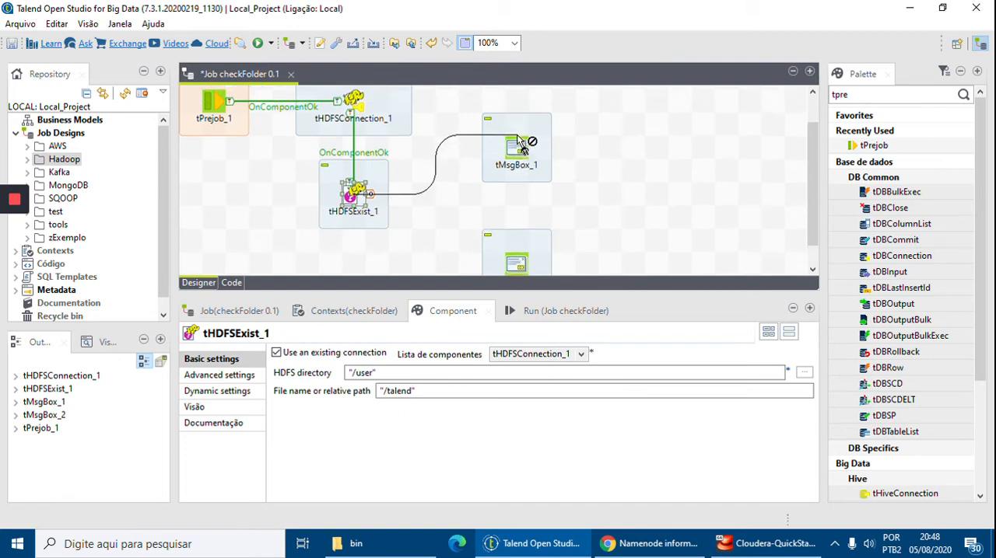
left_click(523, 213)
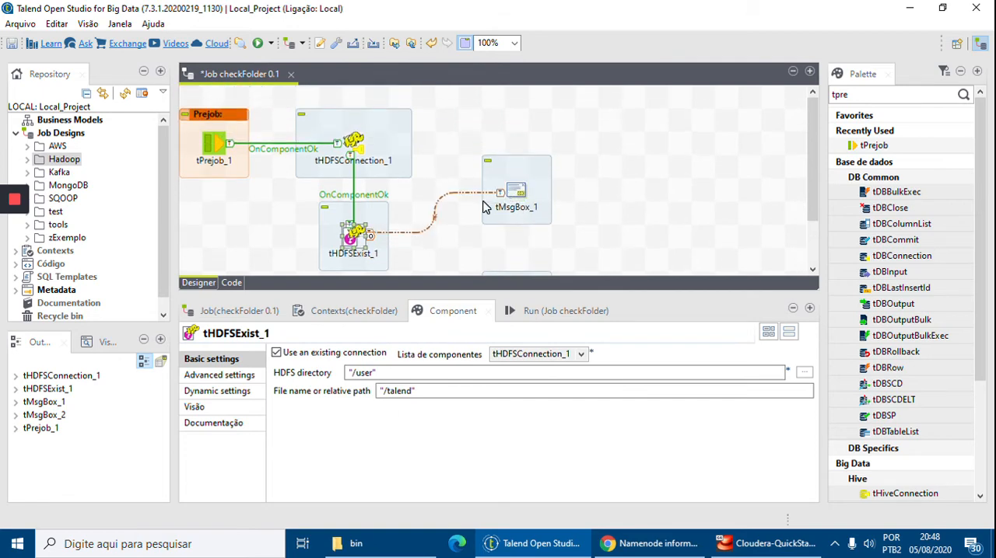
Set the condition of the If trigger between tHDFSExist_1 and tMsgBox_1 to ((Boolean)globalMap.get("tHDFSExist_1_EXISTS")).
scroll(463, 235, "down", 1)
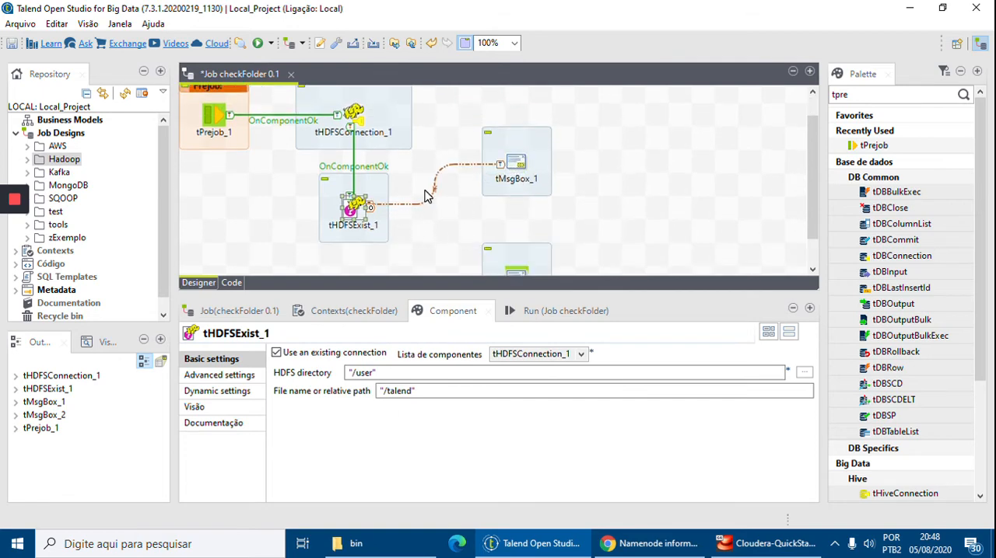
left_click(433, 196)
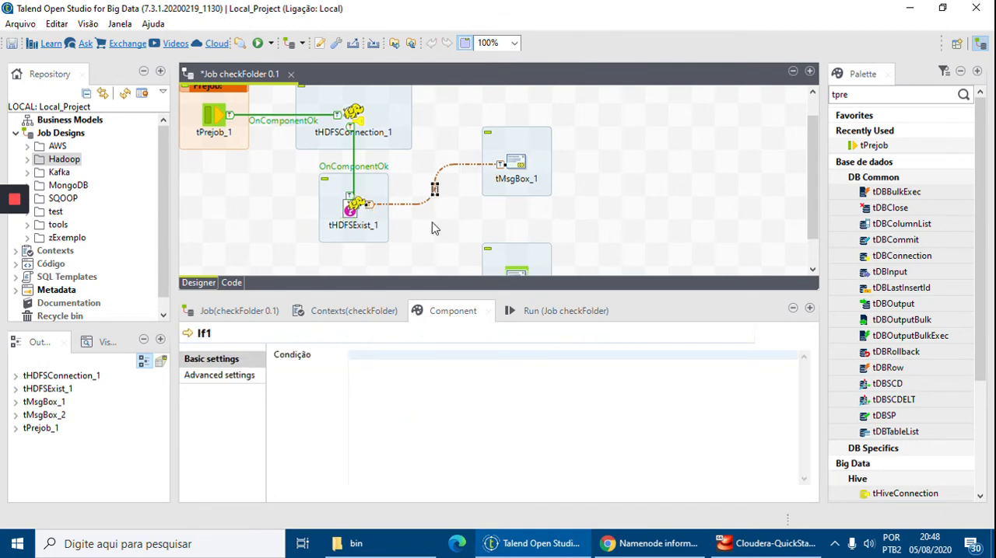
left_click(448, 366)
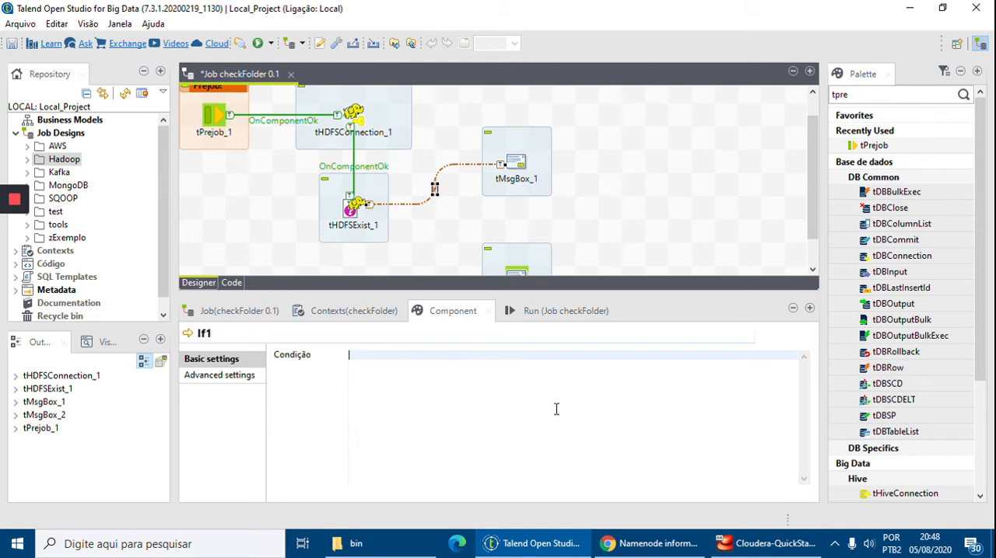
type("tHDFSExis")
key("ctrl+space")
key("Down")
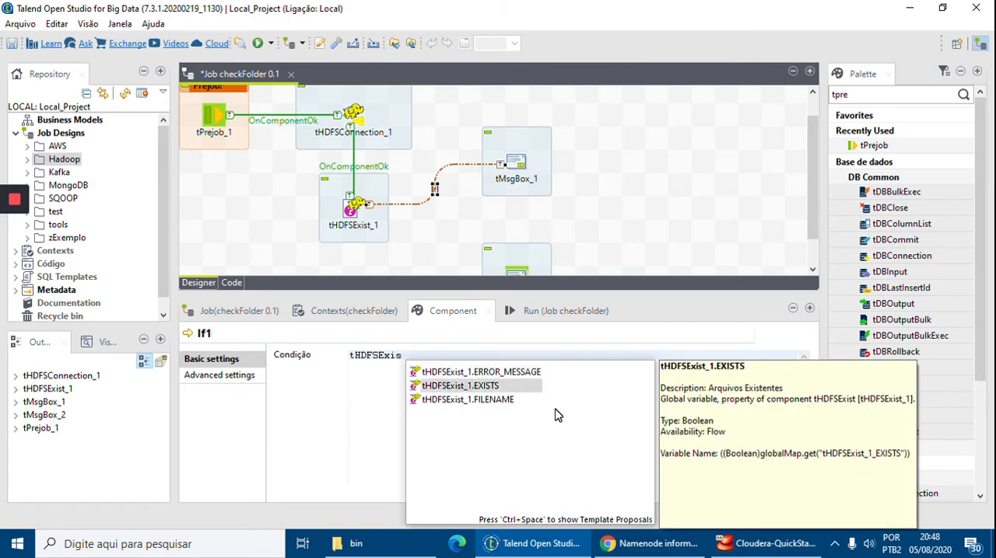
key("Return")
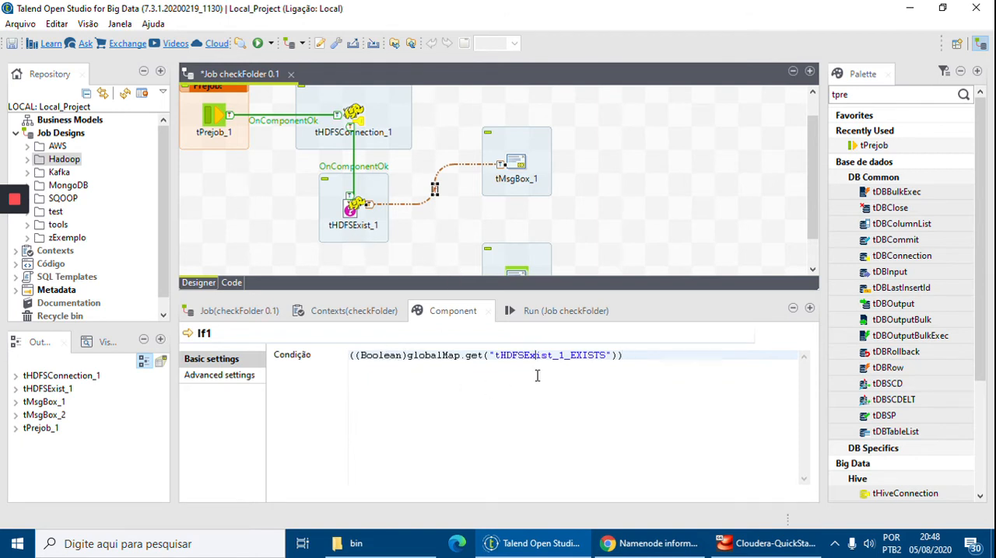
left_click_drag(658, 356, 429, 346)
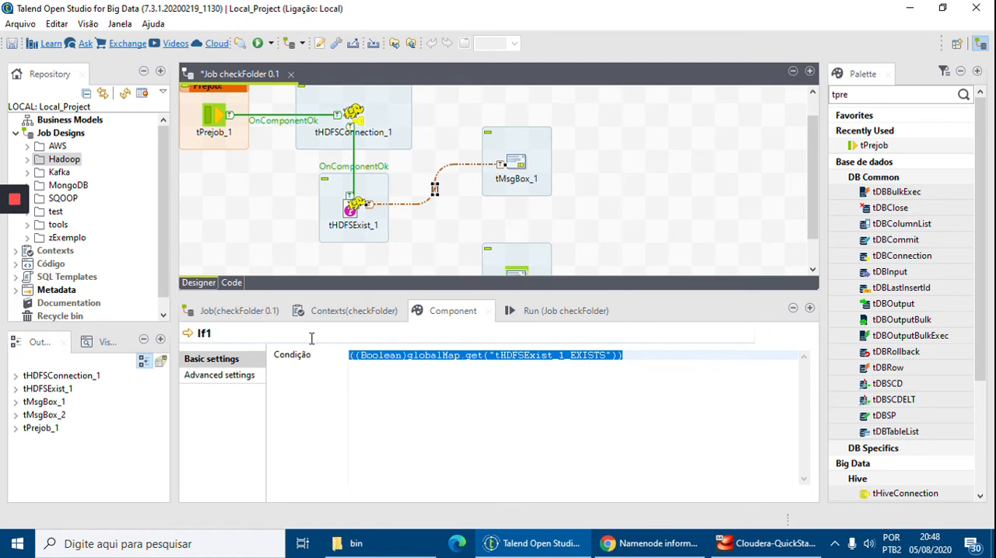
left_click(463, 434)
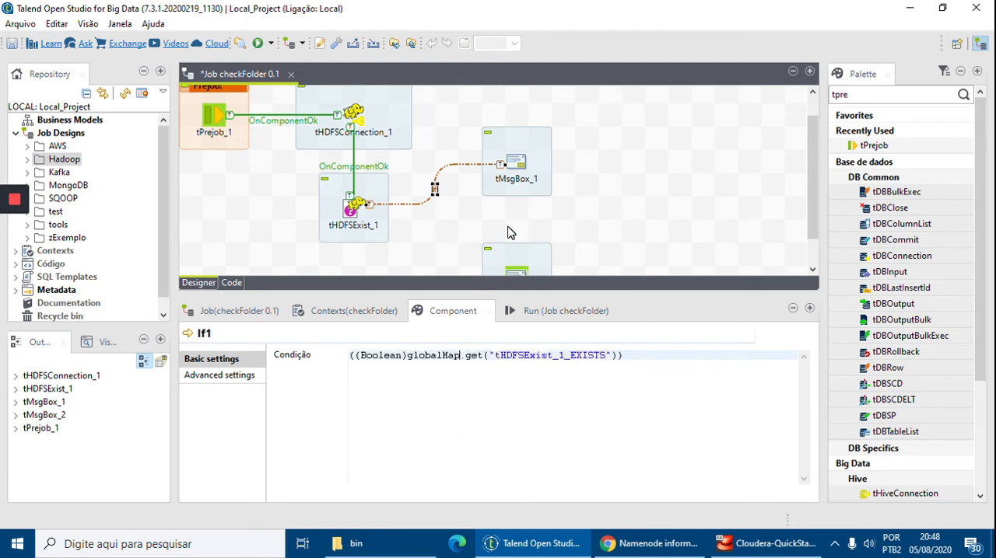
Set tMsgBox_1's title to "HDFS File or Folder Check".
left_click(519, 167)
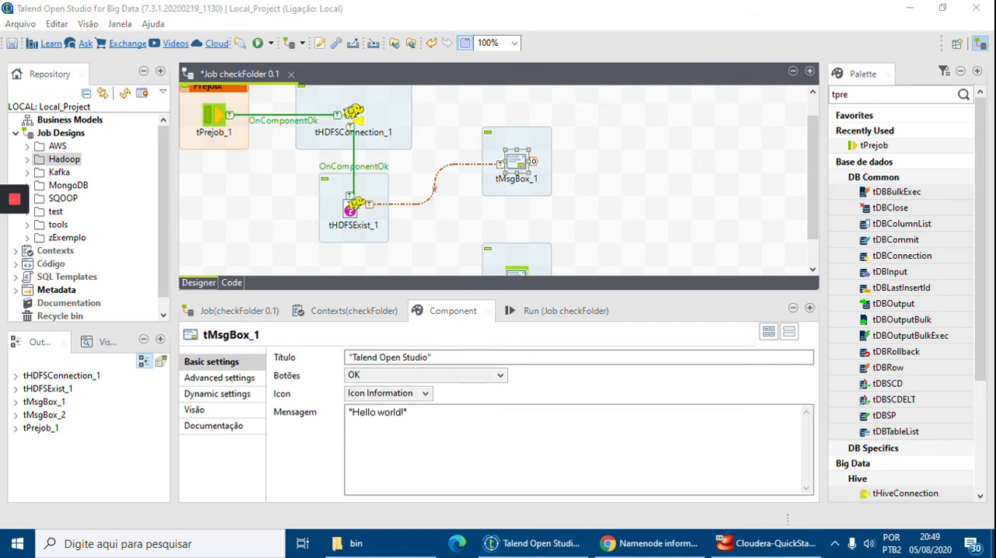
left_click_drag(427, 358, 353, 357)
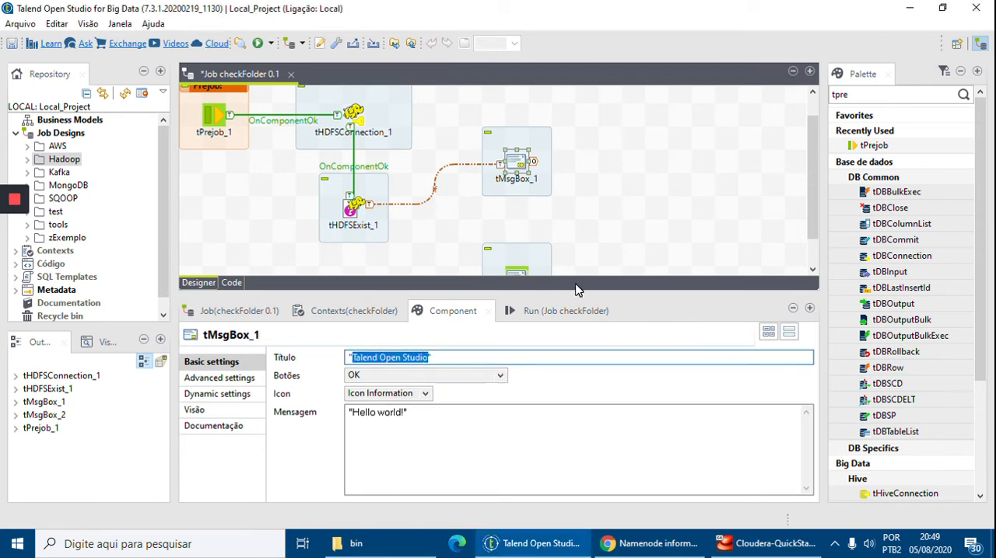
type("HDFS")
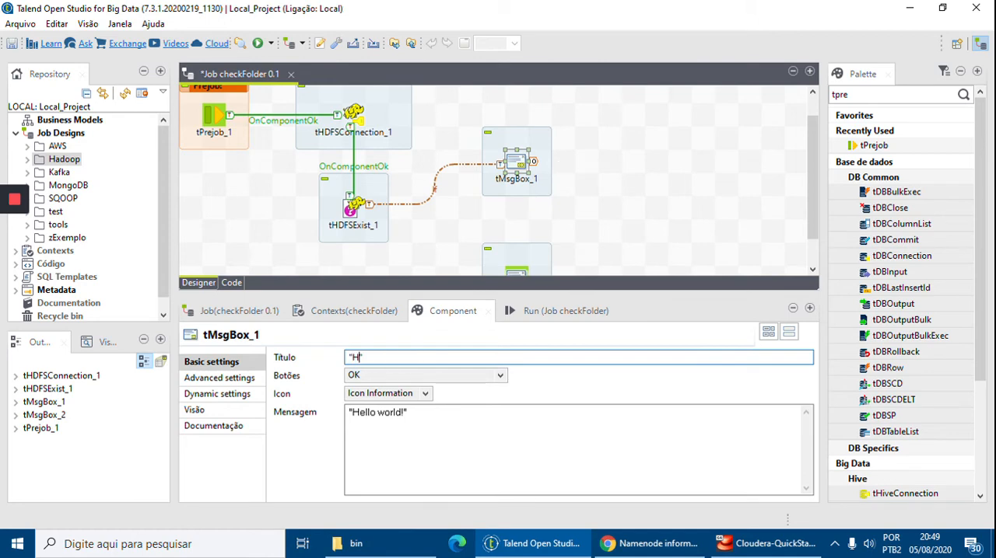
type(" File or Folder Check")
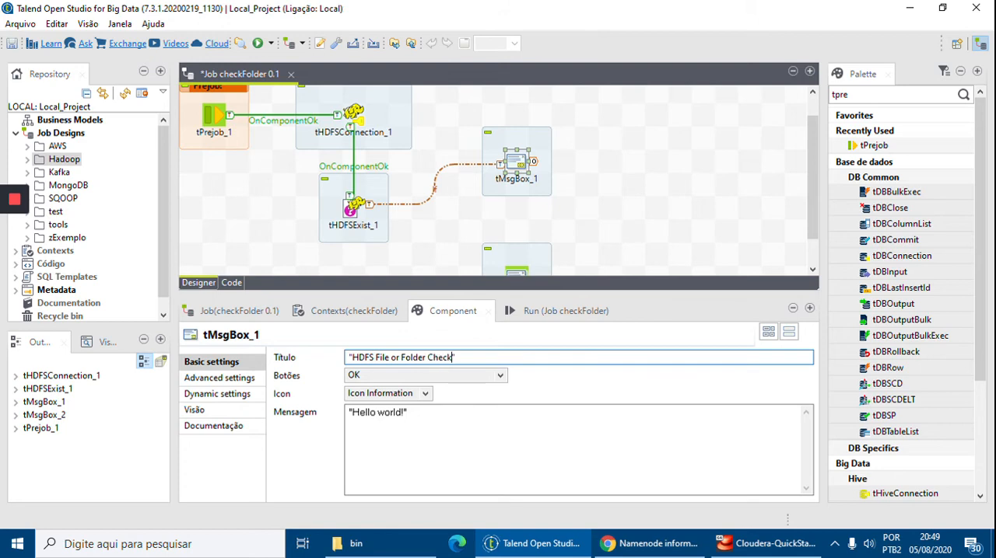
Replace tMsgBox_1's message with "The item: " + ((String)globalMap.get("tHDFSExist_1_FILENAME")).
left_click(403, 413)
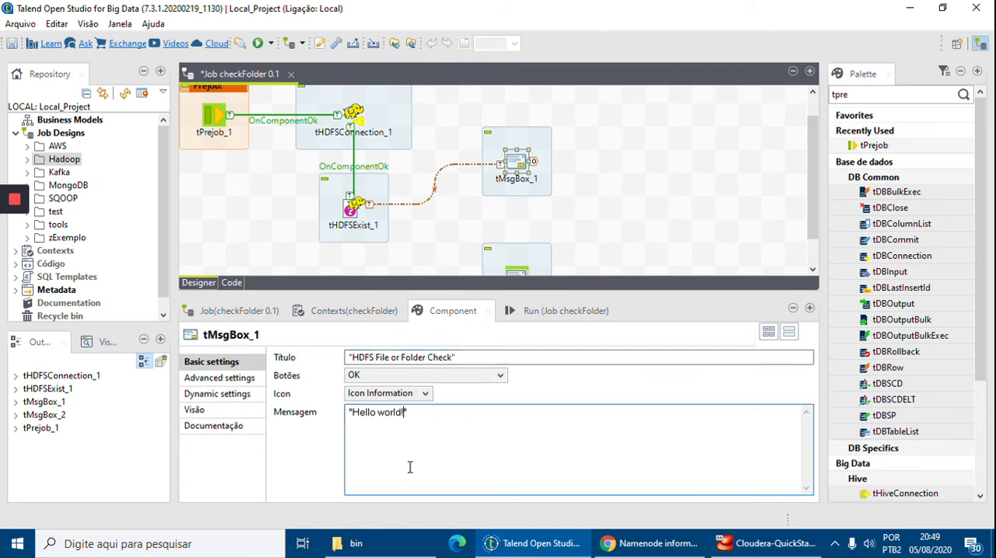
key("ctrl+a")
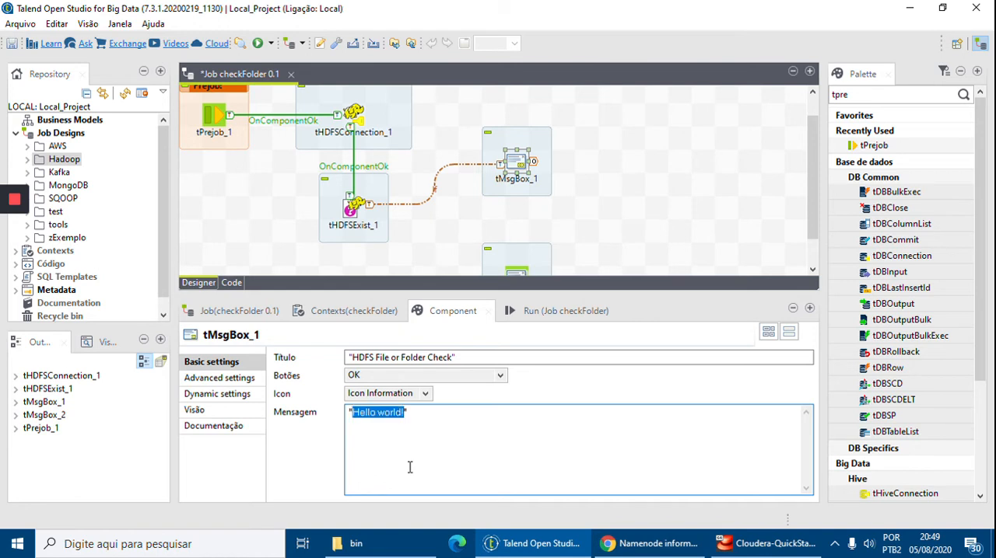
key("BackSpace")
type("The F")
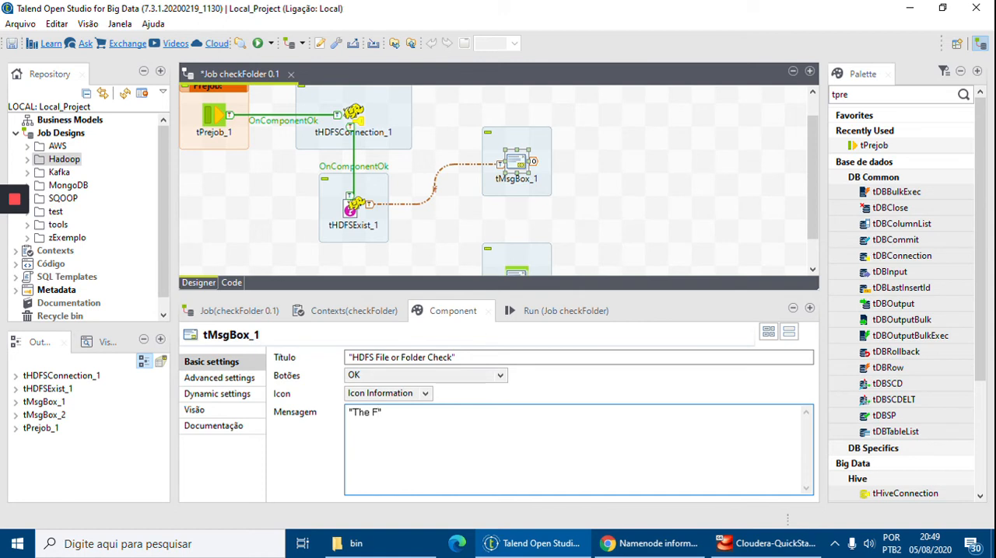
key("BackSpace")
type("item")
key("BackSpace")
type(": \" + tHDFSExist")
key("ctrl+space")
key("Down")
key("Down")
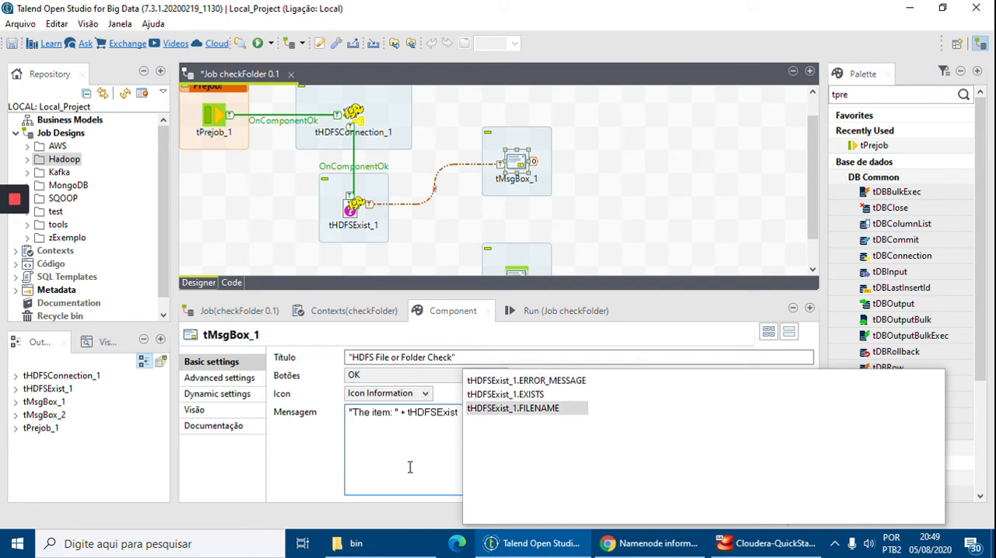
key("Return")
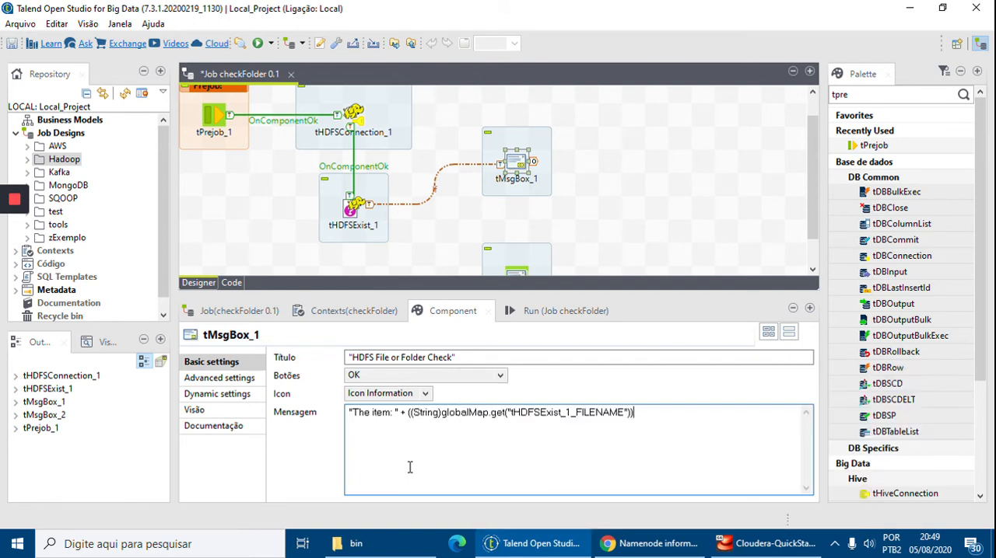
Append + " Exist !" to the end of tMsgBox_1's message expression.
type("+ \"\" Exist !\"")
left_click_drag(349, 414, 397, 414)
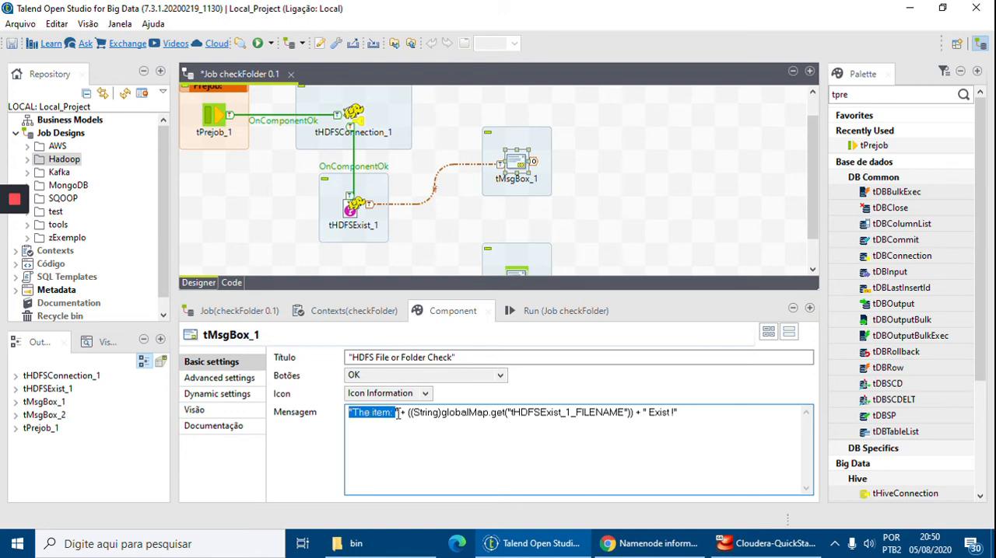
left_click_drag(405, 414, 644, 411)
left_click(641, 414)
left_click(606, 231)
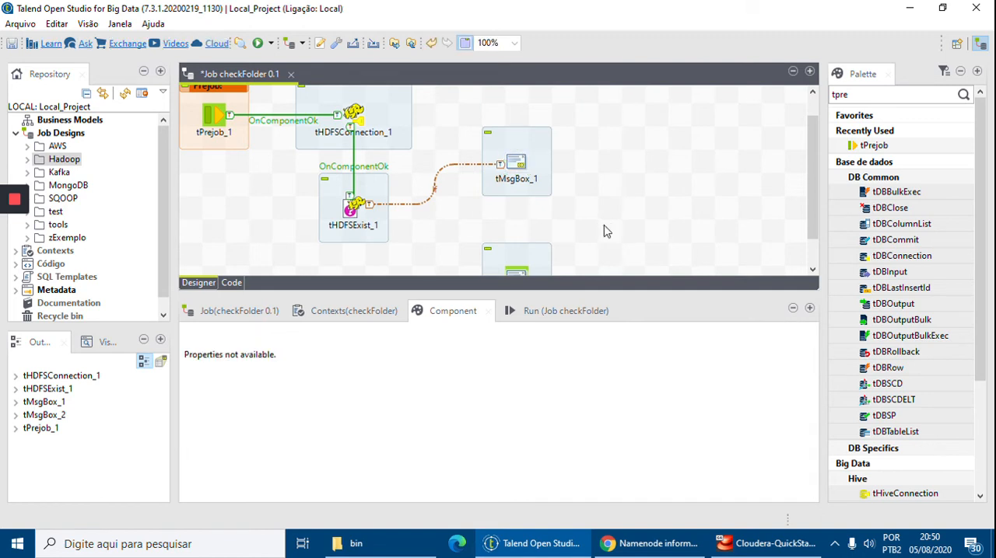
Link tHDFSExist_1 to tMsgBox_2 with a Run if trigger.
scroll(607, 227, "down", 1)
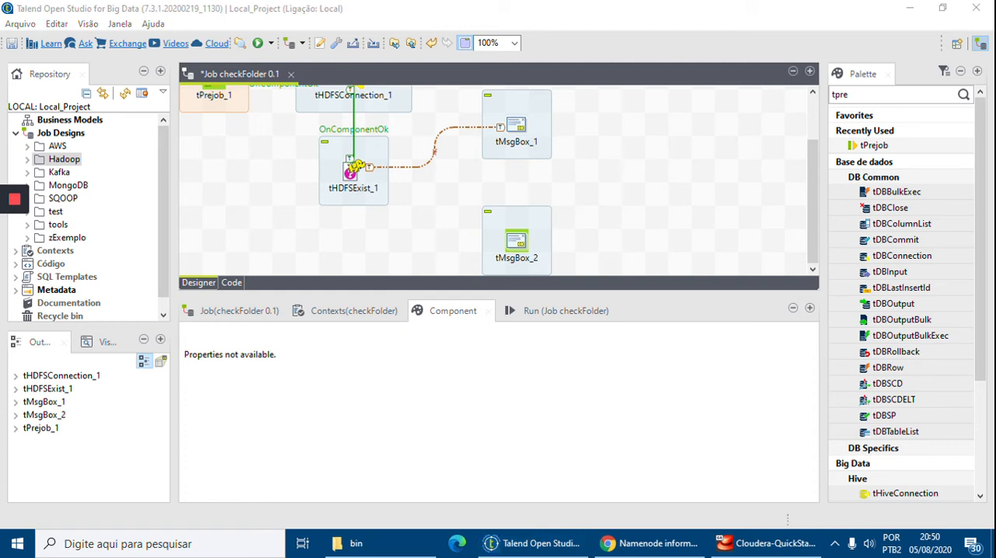
right_click(351, 173)
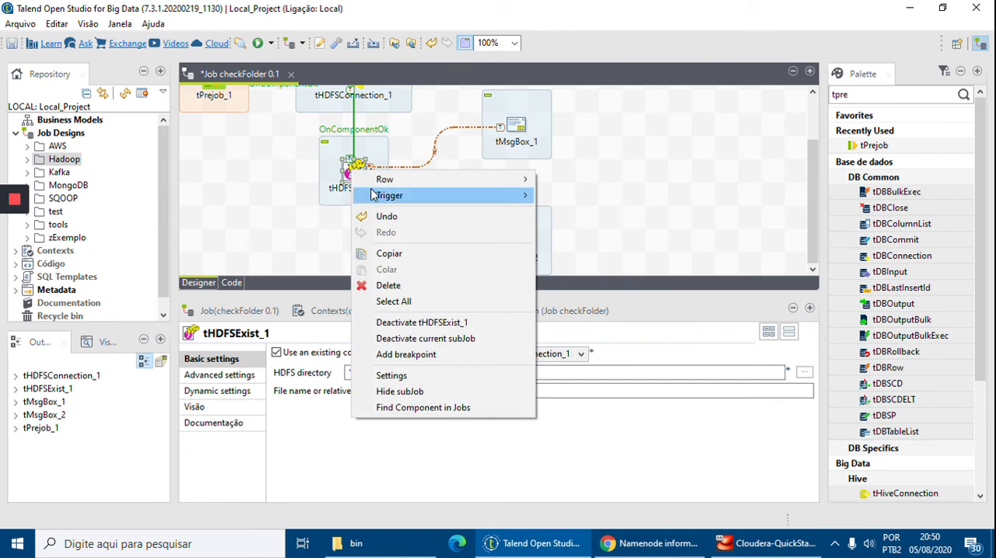
mouse_move(385, 195)
left_click(576, 234)
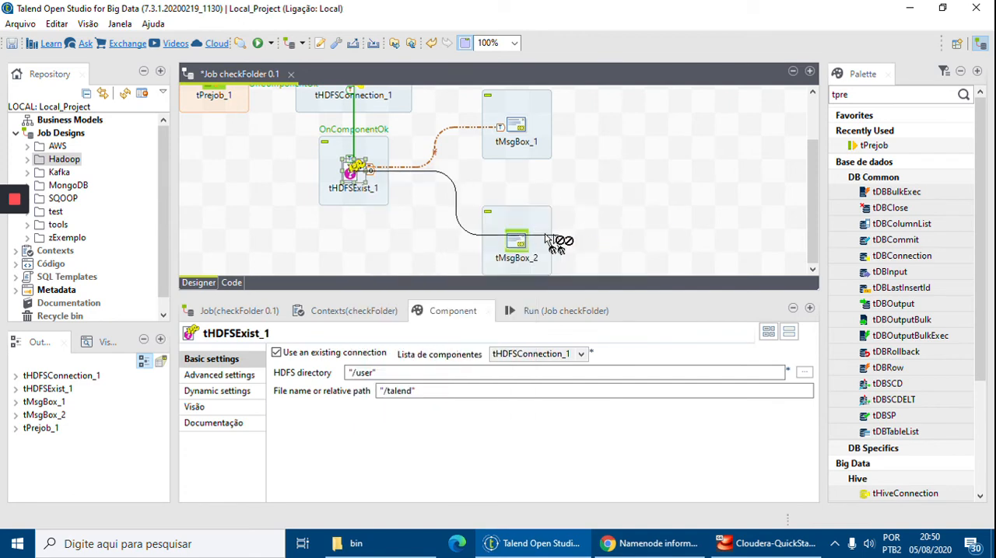
left_click(520, 243)
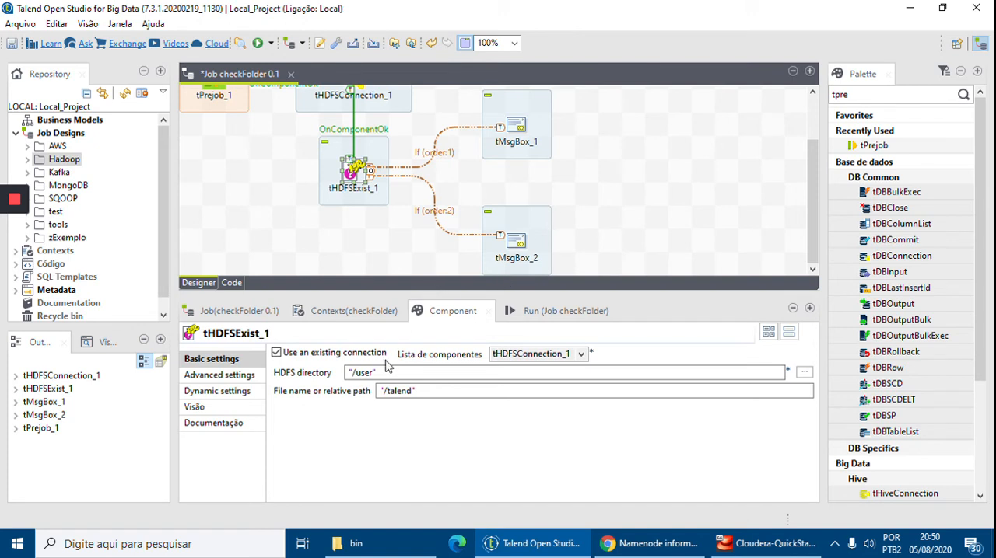
Set the condition of the If trigger leading to tMsgBox_2 to the negated variable !((Boolean)globalMap.get("tHDFSExist_1_EXISTS")).
left_click(439, 216)
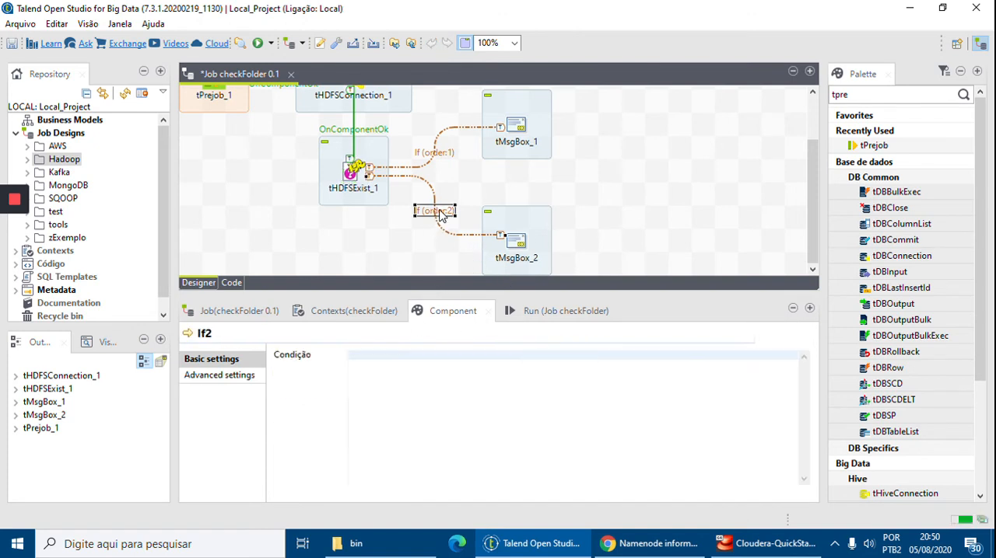
left_click(430, 385)
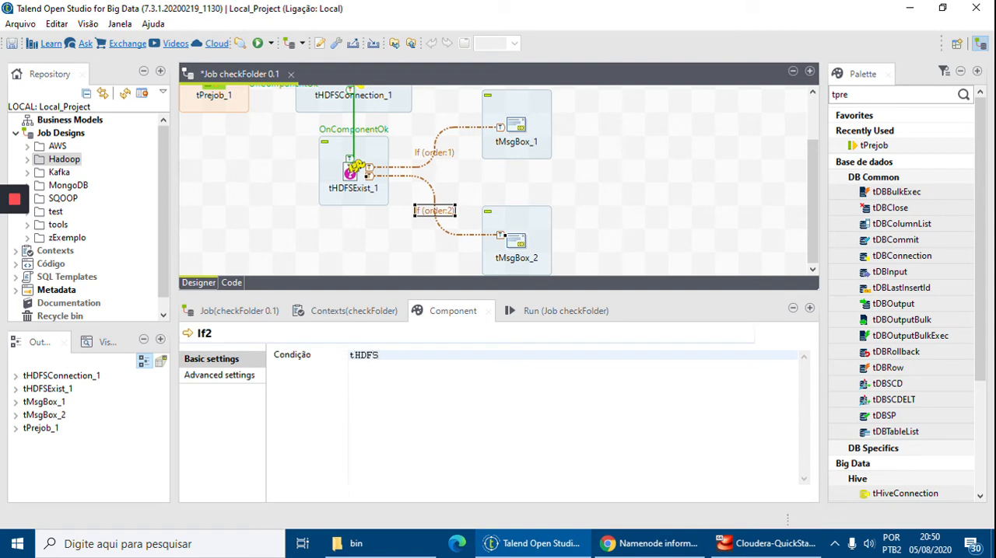
type("tHDFS")
key("ctrl+space")
key("Down")
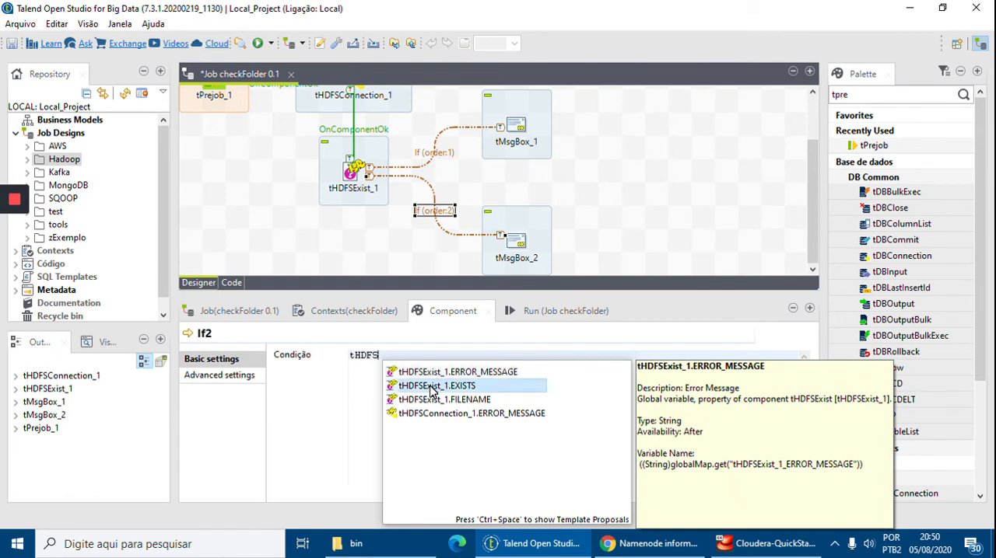
key("Return")
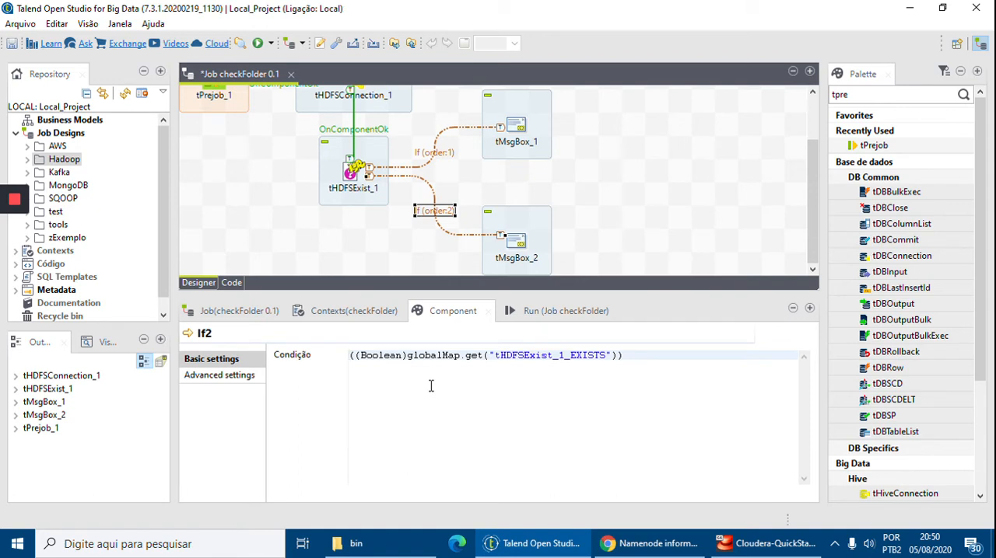
type("!")
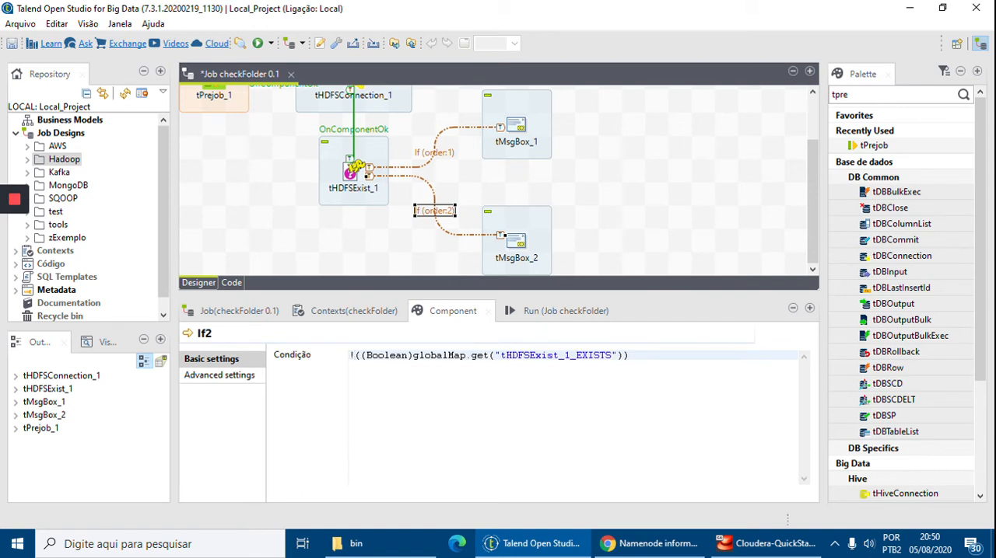
key("shift+End")
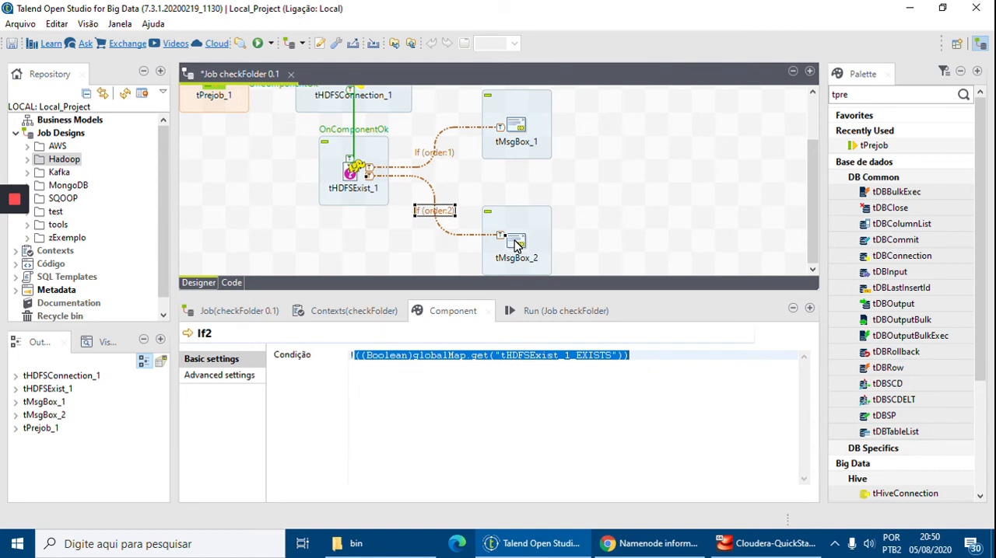
Set tMsgBox_2's title to "HDFS File or Folder Check".
left_click(515, 246)
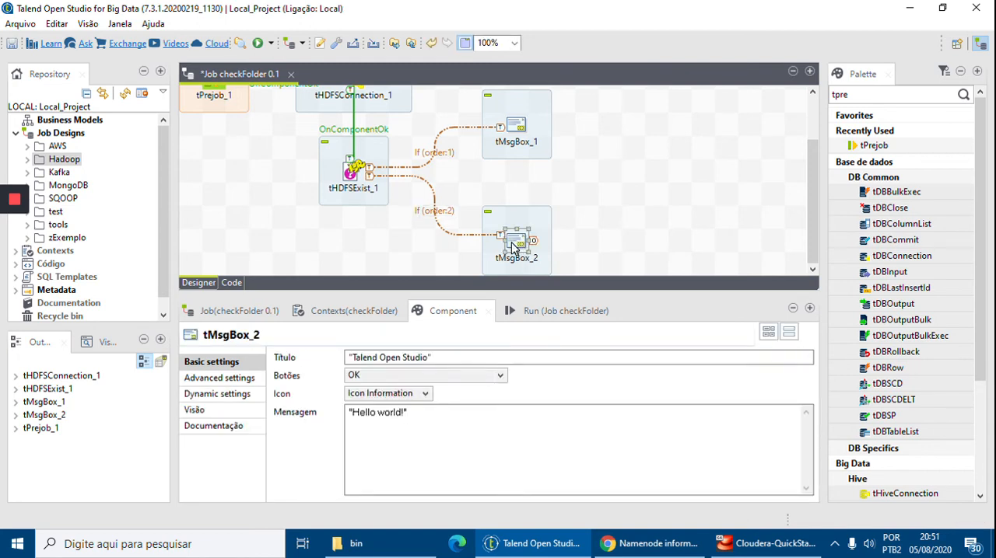
left_click_drag(430, 358, 352, 357)
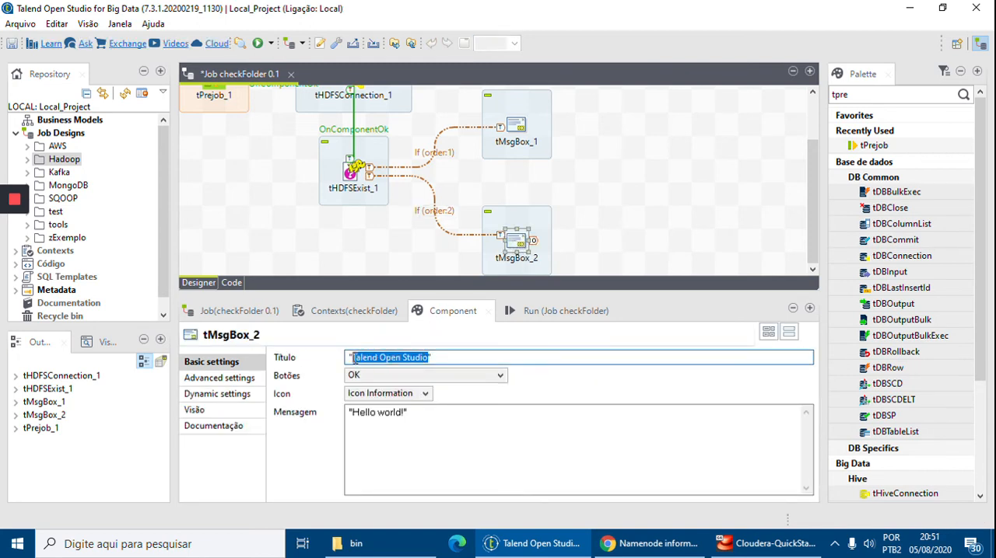
type("HD")
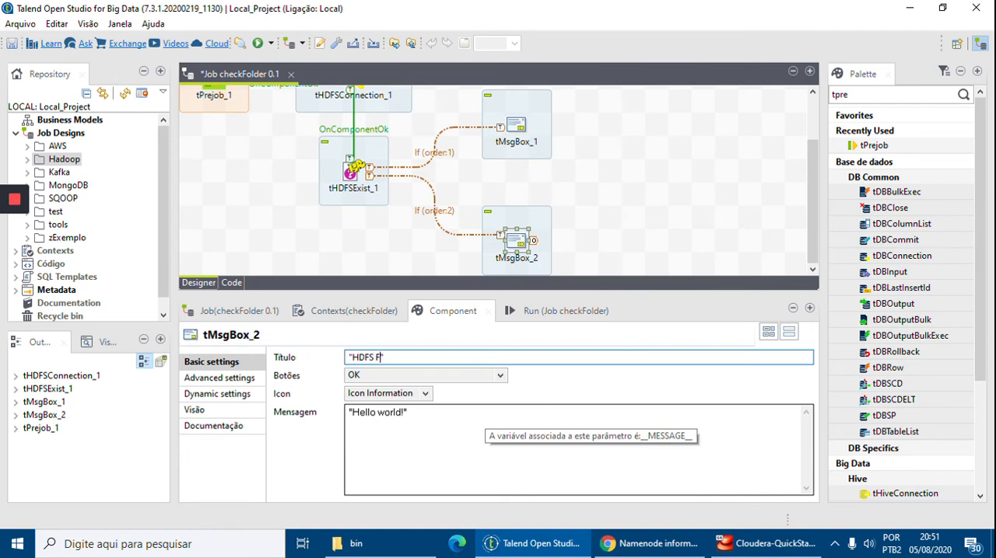
type("FS File or Folder Check")
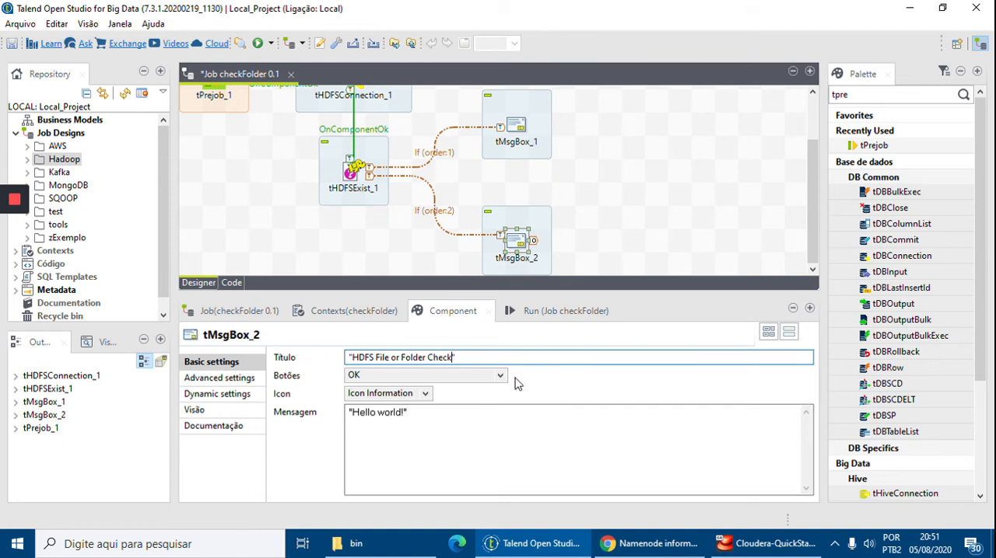
Copy the full message expression from tMsgBox_1 and paste it over tMsgBox_2's default message.
left_click(514, 124)
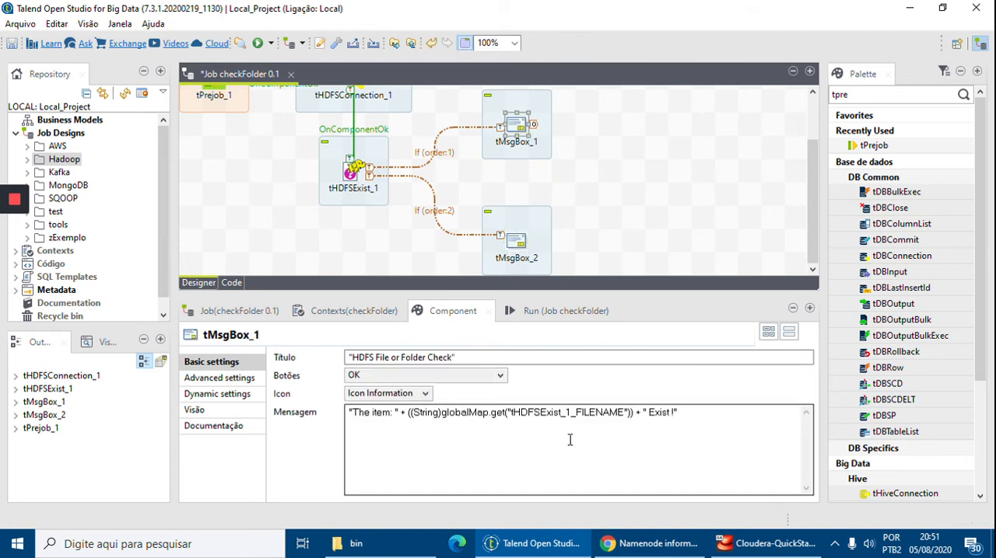
triple_click(721, 420)
key("ctrl+c")
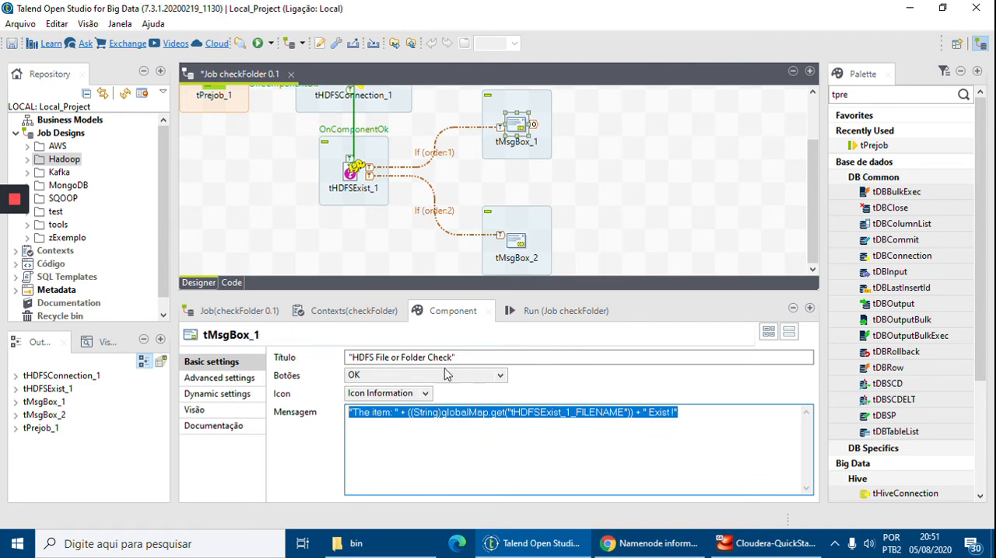
left_click(518, 260)
triple_click(507, 428)
key("ctrl+v")
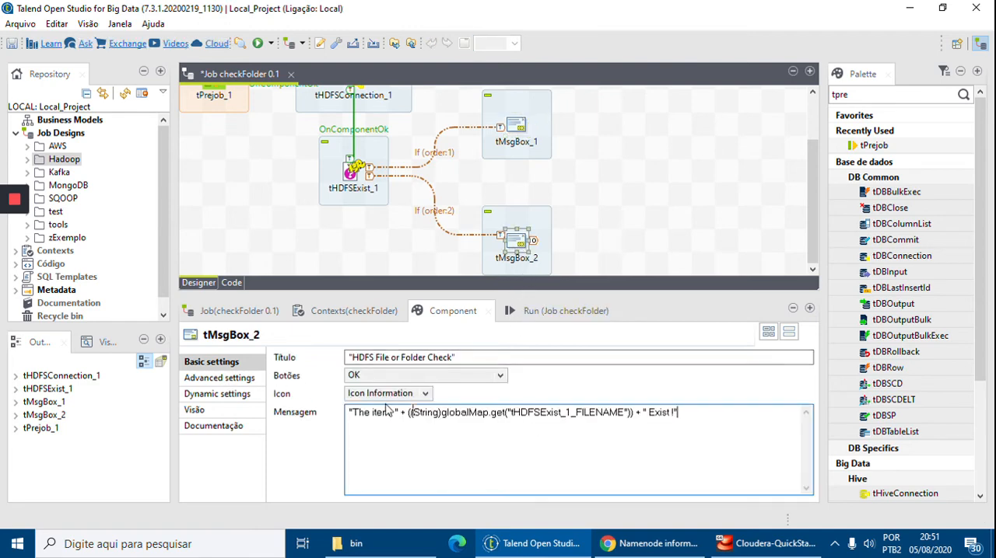
Insert DON'T before "Exist !" in the message expression of tMsgBox_2.
left_click_drag(671, 412, 649, 412)
left_click(648, 412)
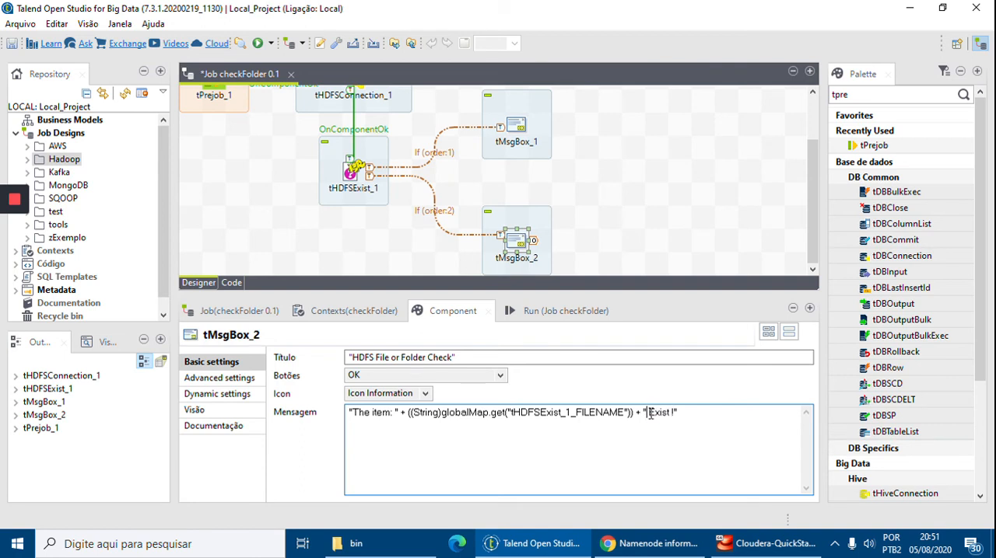
type("DONT")
key("Left")
type("'")
left_click(658, 227)
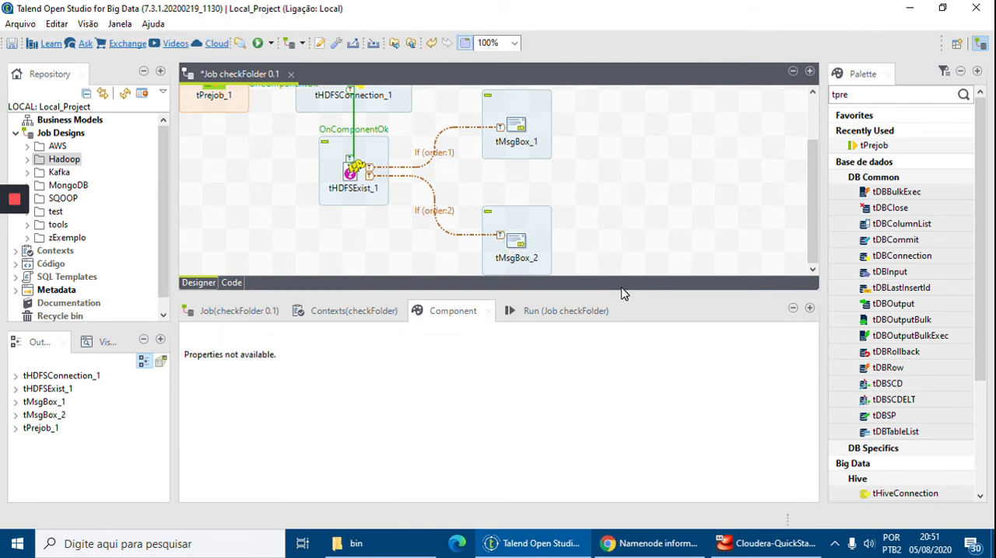
Select tHDFSExist_1 in the job design and review its HDFS directory and file path settings.
left_click_drag(625, 290, 639, 359)
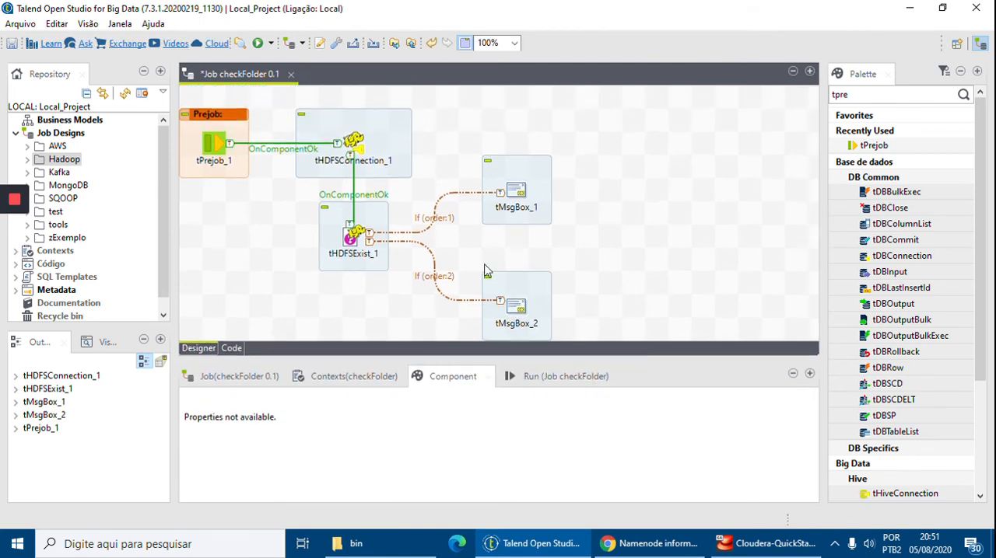
left_click(352, 242)
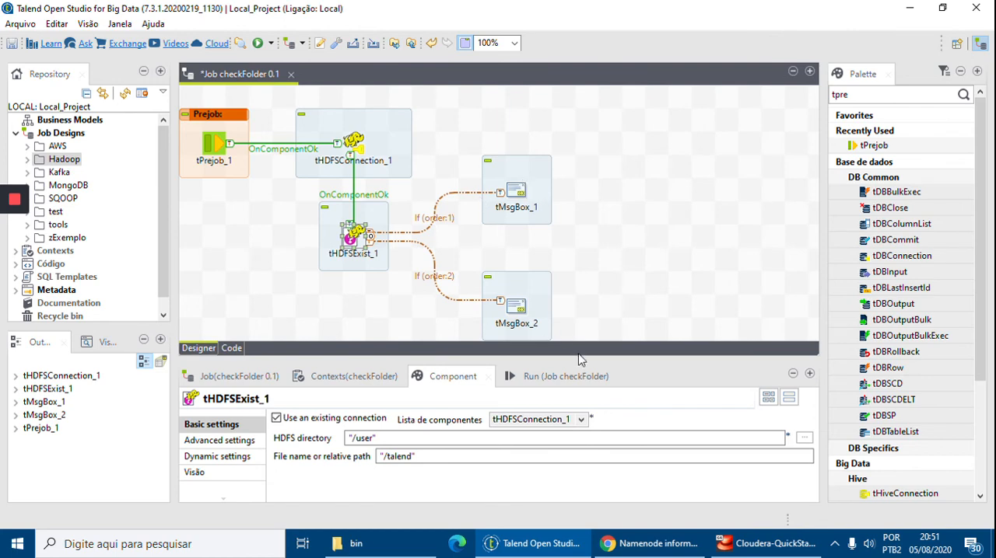
left_click_drag(581, 358, 574, 298)
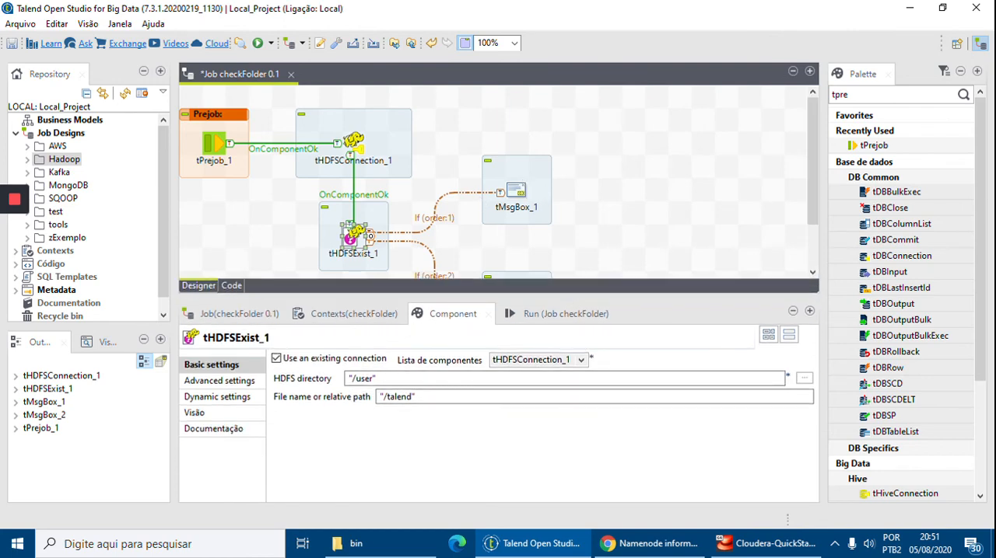
Switch to Intruções.txt in Notepad++ and copy the JVM argument -Dhadoop.home.dir=C:/tmp/winutils.
left_click_drag(995, 78, 300, 47)
double_click(364, 11)
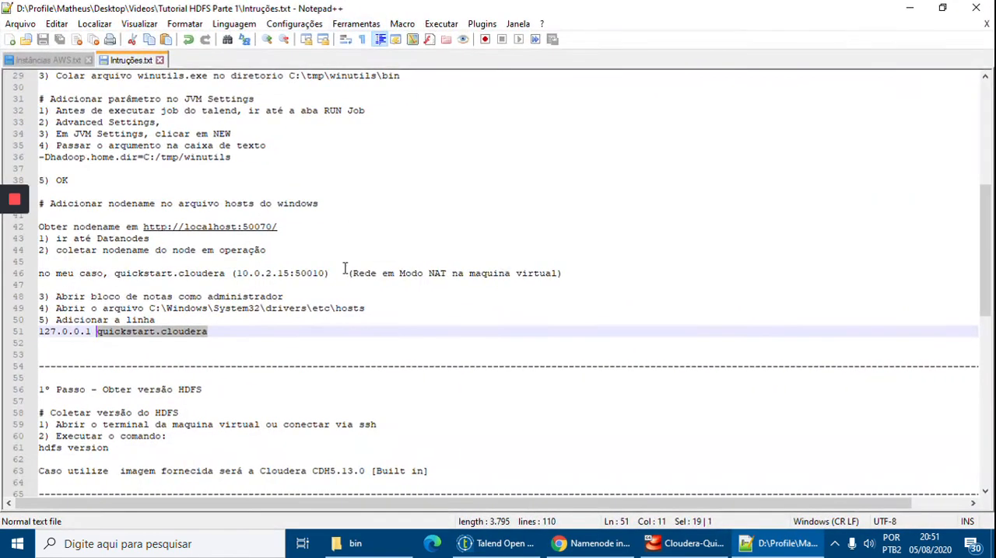
left_click(342, 275)
scroll(338, 322, "up", 9)
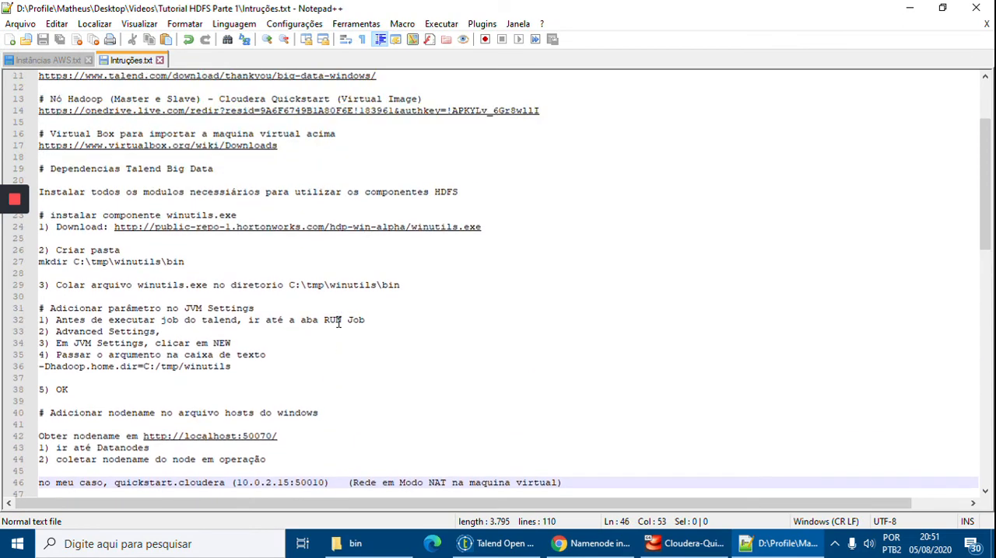
scroll(338, 331, "down", 1)
scroll(158, 397, "down", 1)
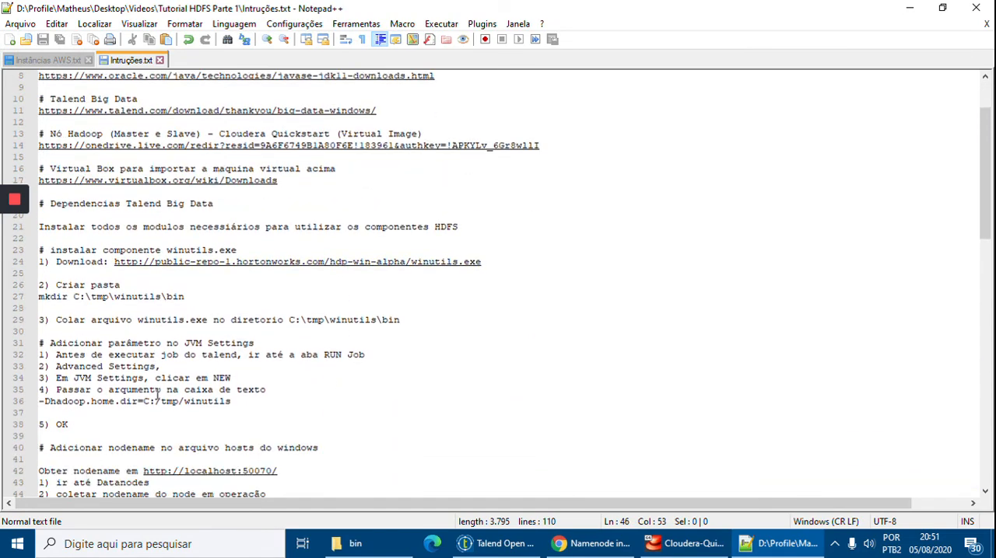
left_click_drag(240, 400, 39, 400)
key("ctrl+c")
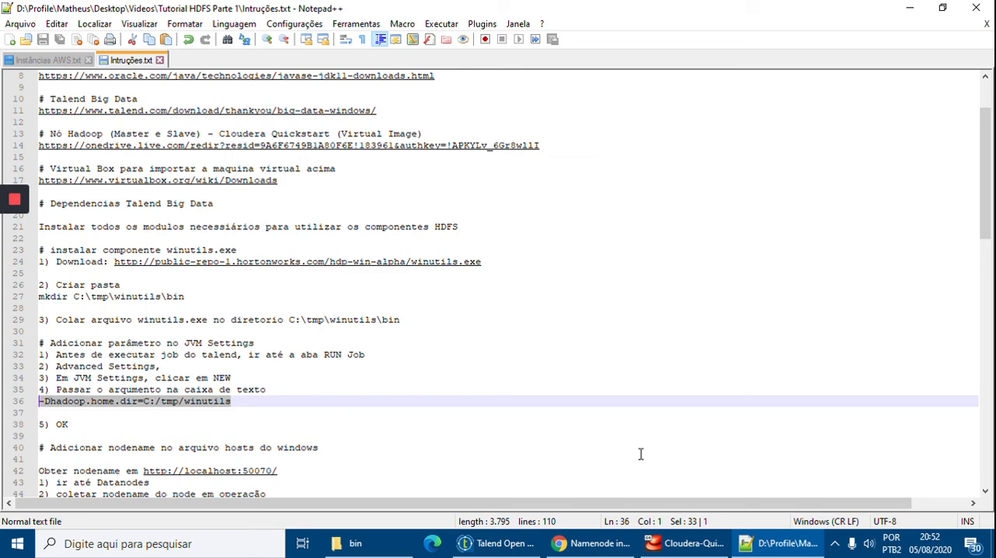
Back in Talend Open Studio, enable specified JVM arguments for the checkFolder run and add -Dhadoop.home.dir=C:/tmp/winutils.
left_click(514, 549)
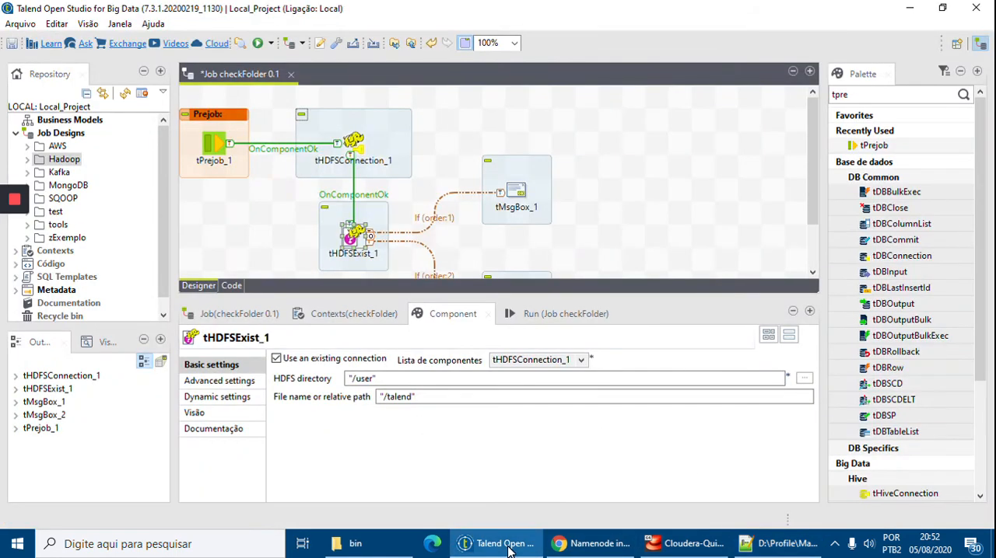
left_click(548, 315)
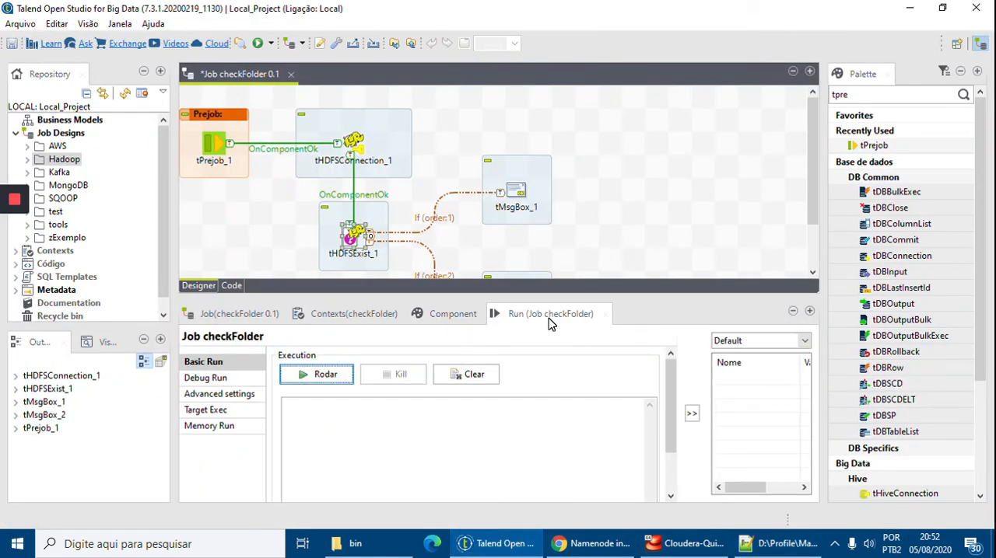
left_click(231, 397)
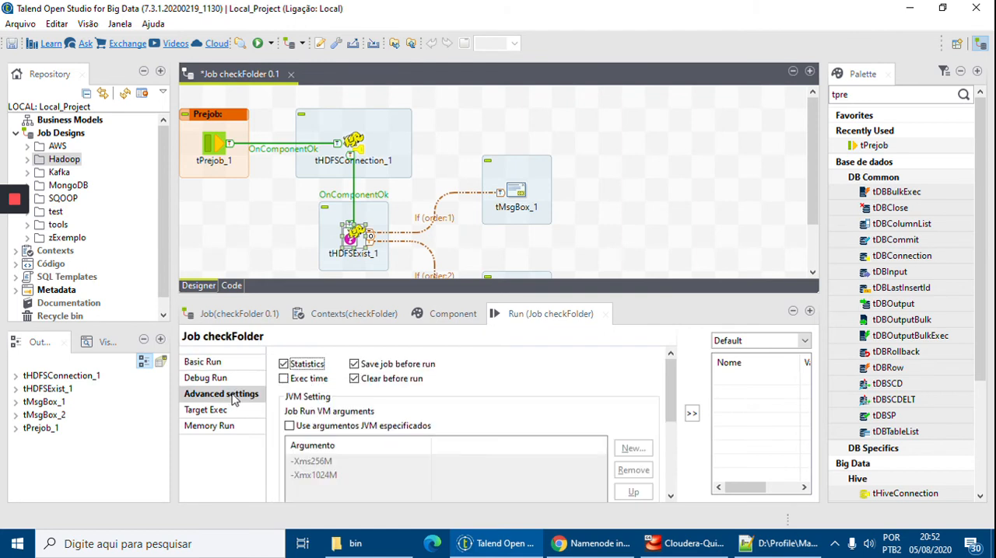
left_click(291, 427)
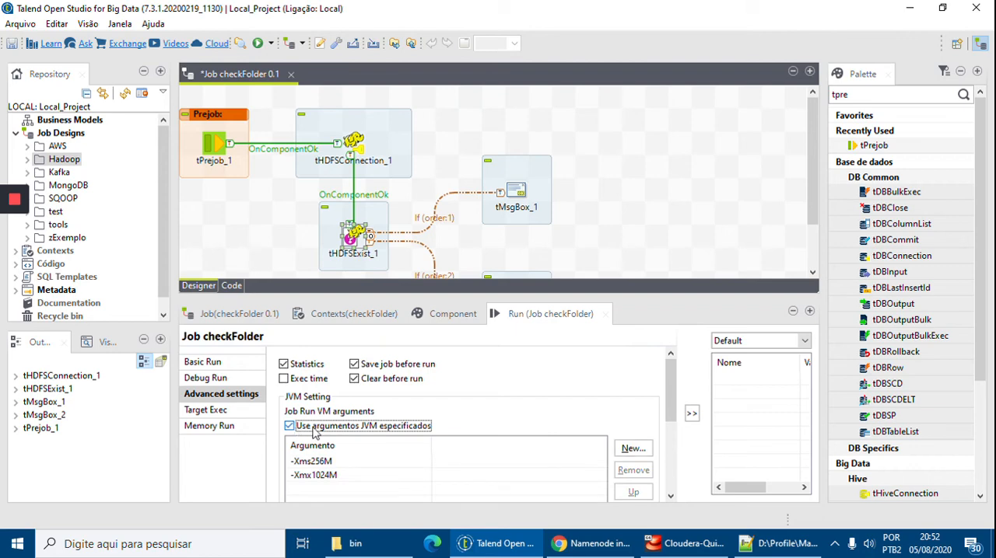
left_click(632, 451)
key("ctrl+v")
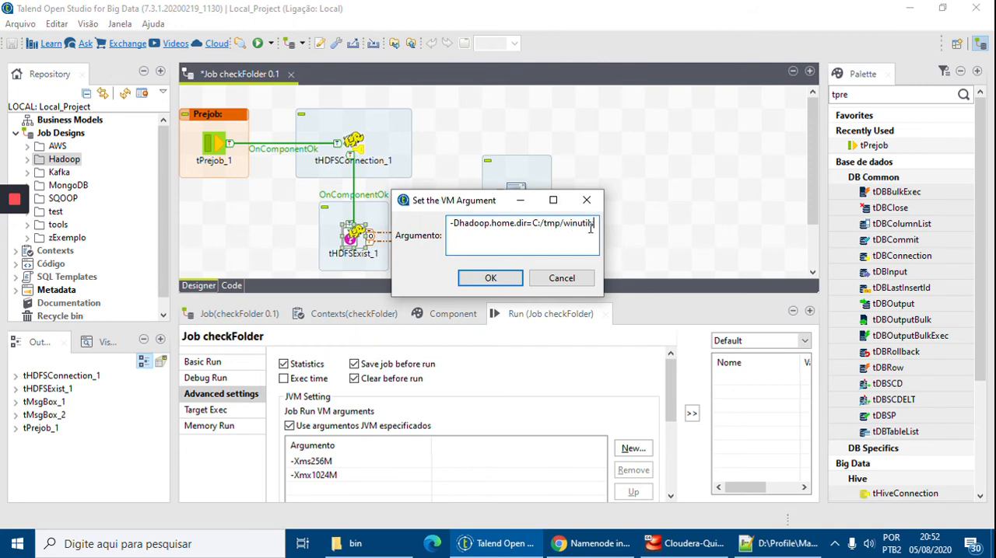
left_click(397, 543)
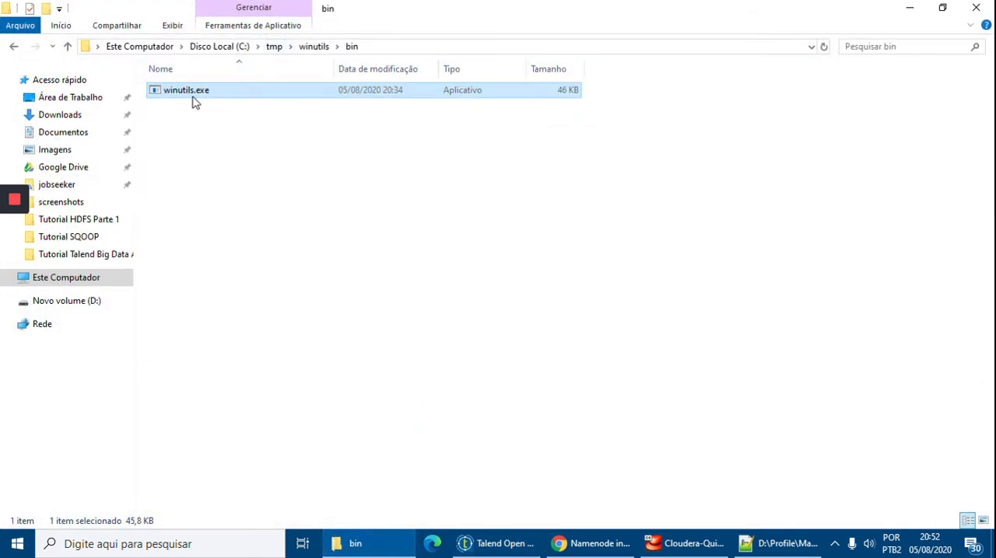
left_click(349, 537)
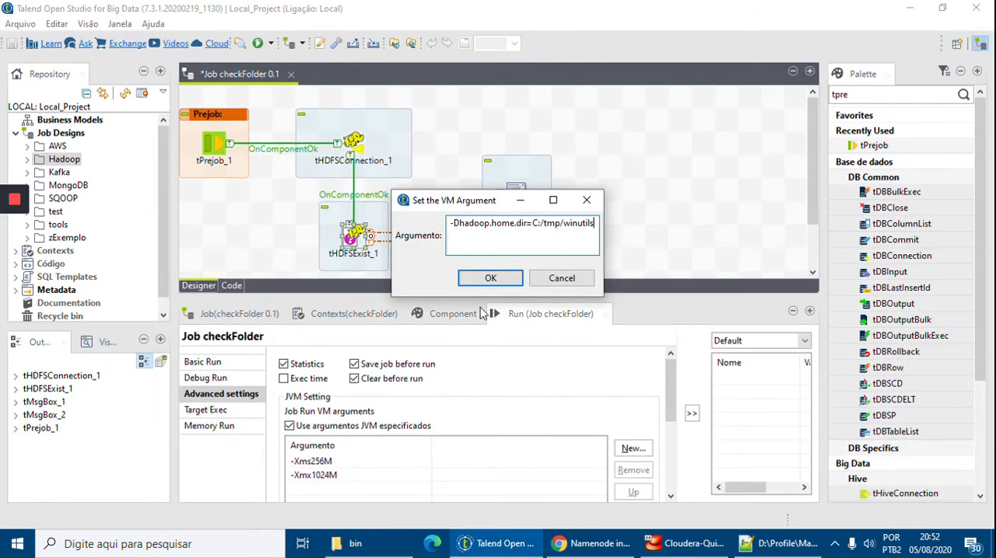
left_click(490, 278)
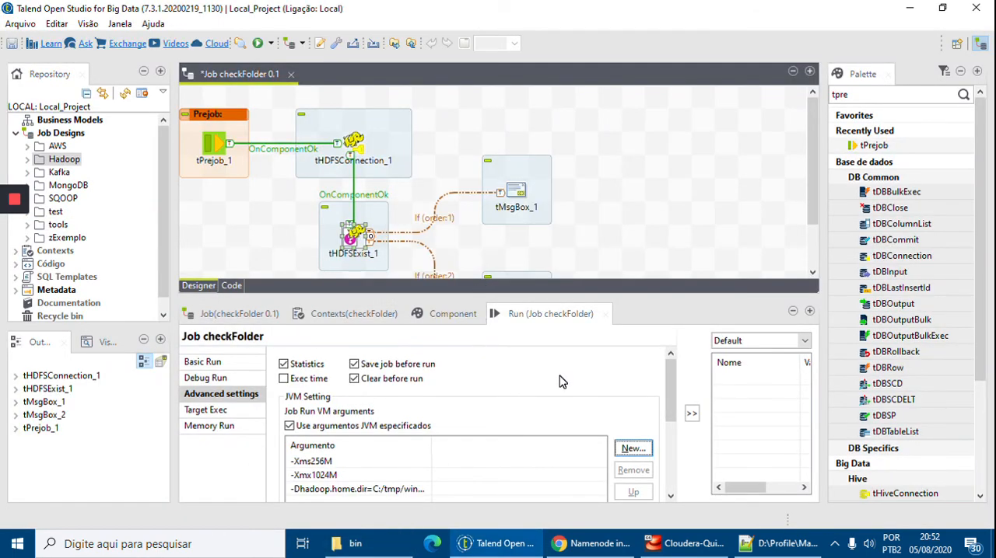
scroll(562, 382, "down", 1)
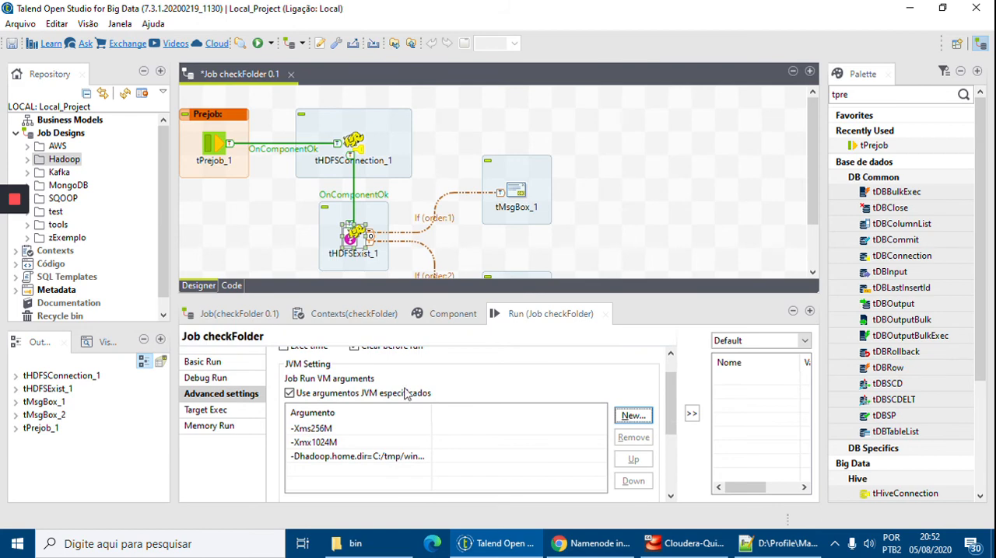
Save the checkFolder job and run it with the basic run settings.
left_click(203, 363)
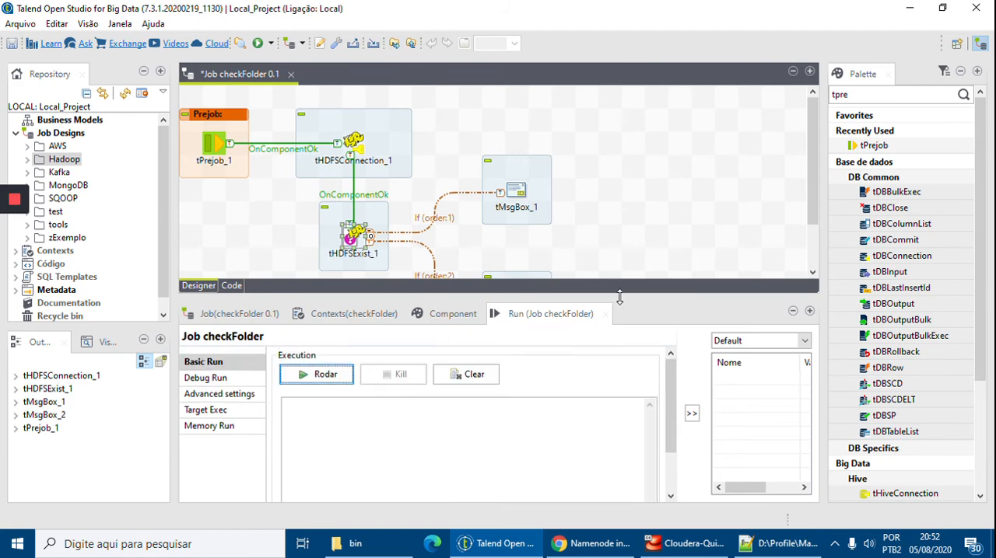
left_click_drag(630, 300, 643, 336)
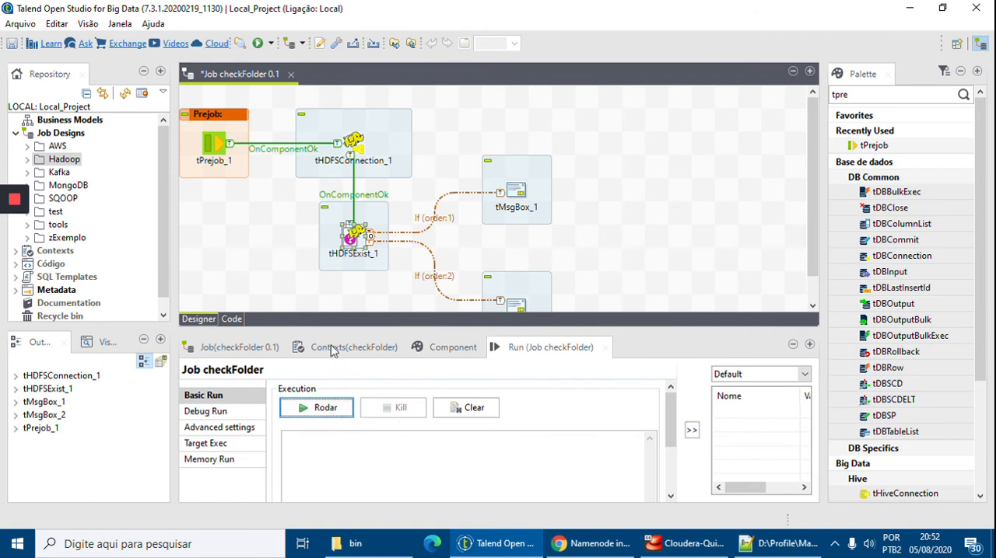
left_click(14, 44)
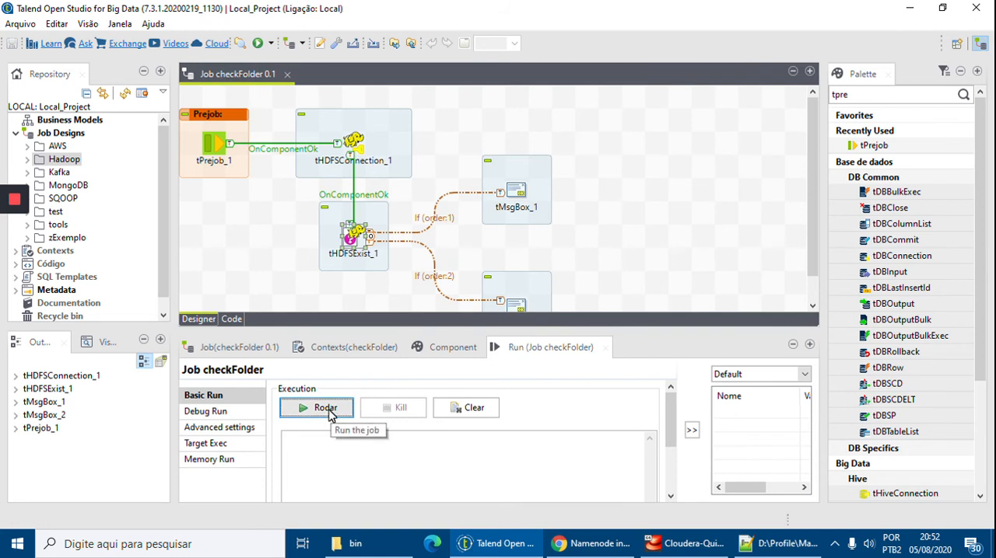
left_click(328, 412)
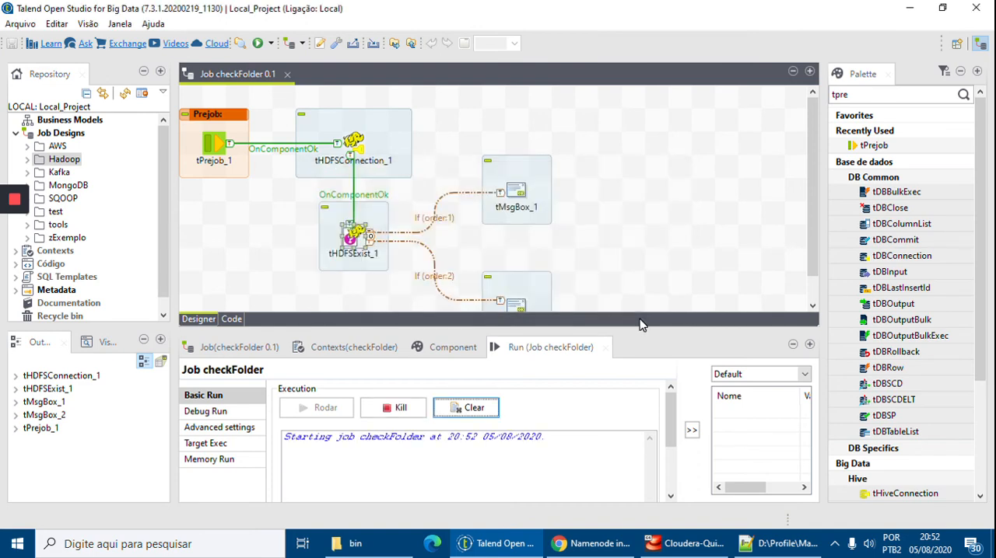
left_click_drag(659, 332, 654, 290)
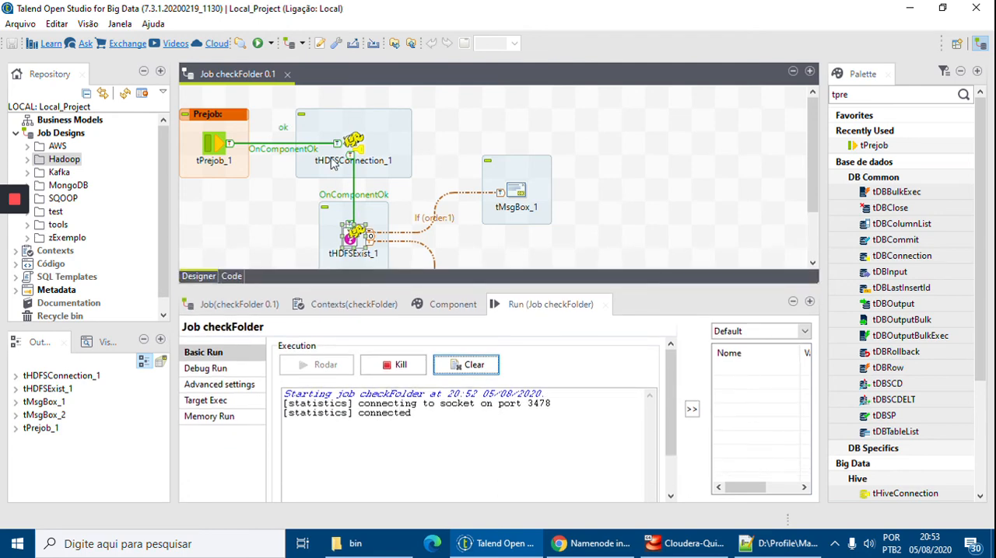
Examine the warnings in the execution log and the trigger states in the job design.
scroll(462, 225, "down", 2)
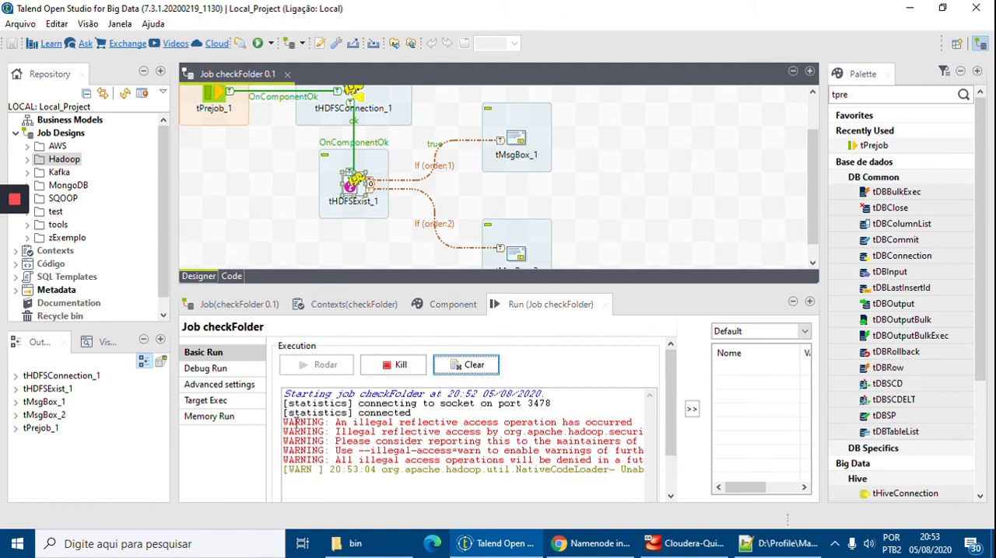
left_click_drag(324, 459, 286, 422)
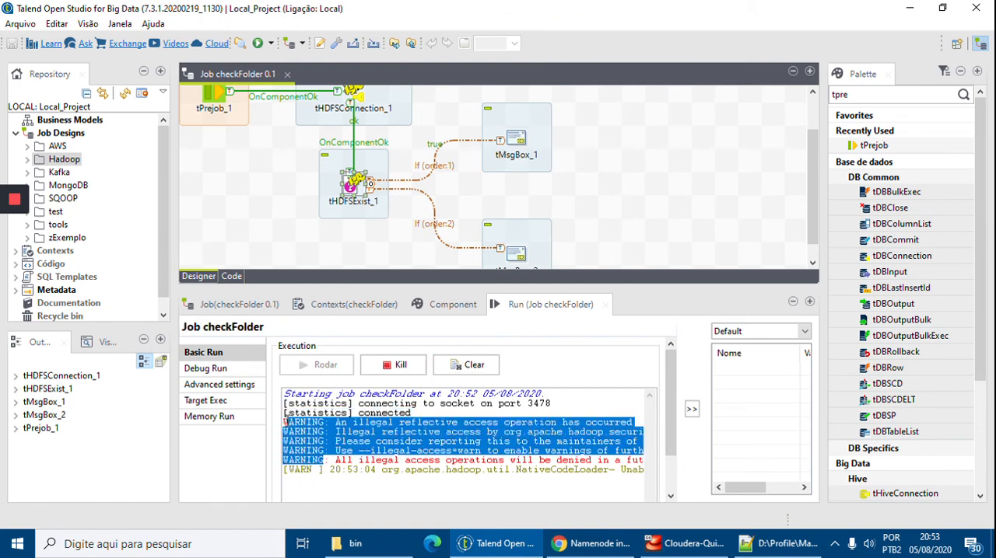
left_click(402, 431)
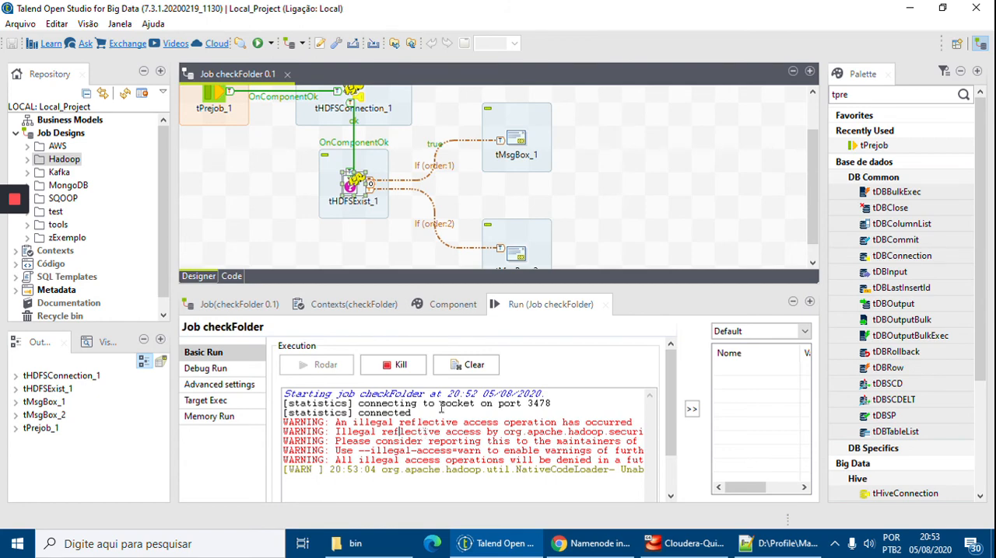
scroll(391, 190, "up", 1)
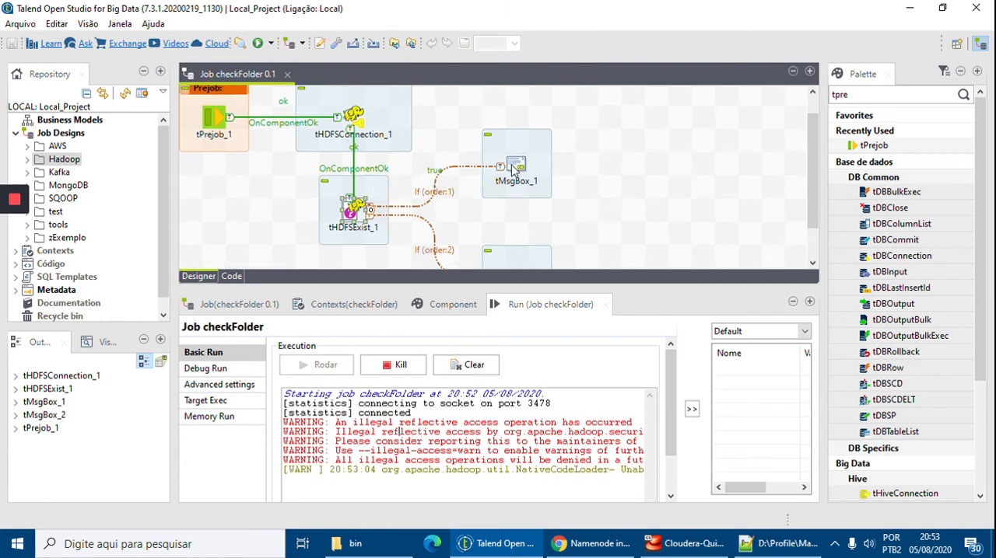
Minimize the open windows to reach the HDFS File or Folder Check message box and acknowledge it.
left_click(488, 547)
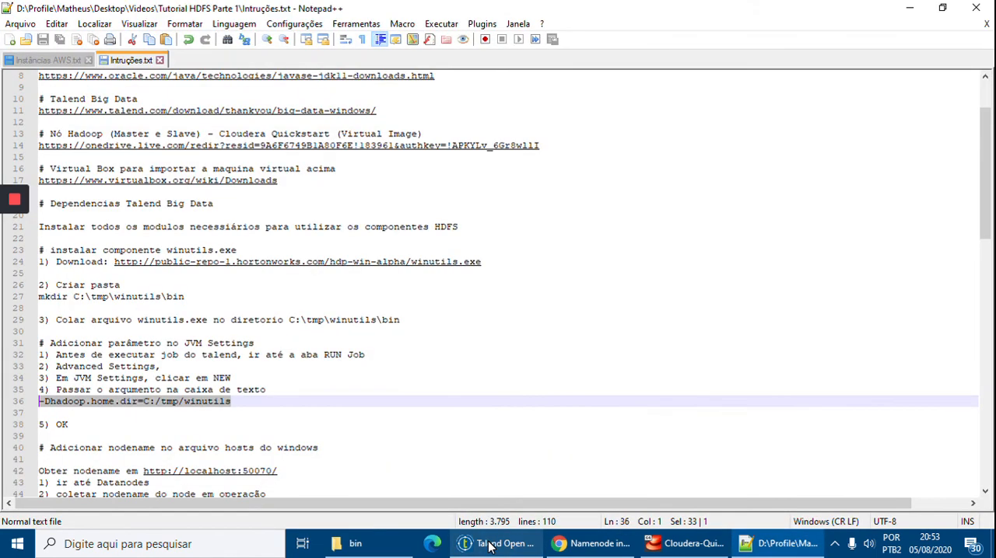
left_click(910, 12)
left_click(537, 244)
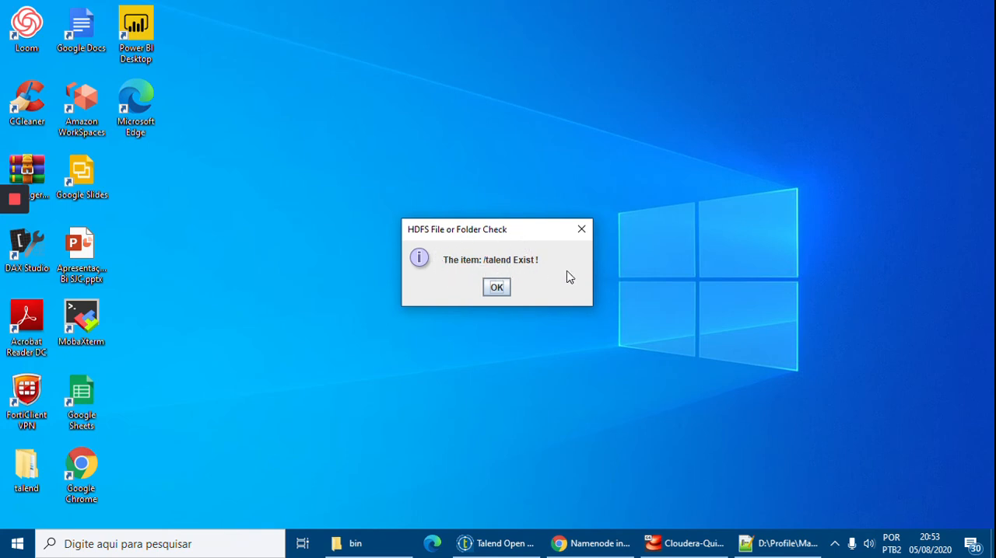
left_click(496, 288)
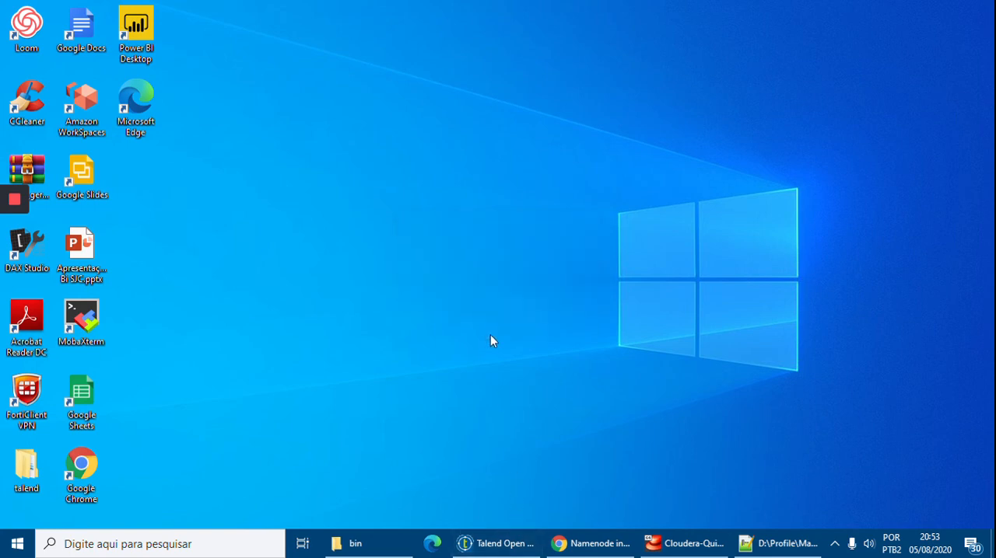
Return to Talend Open Studio, review the warnings logged by the finished run, and clear the execution output.
left_click(500, 544)
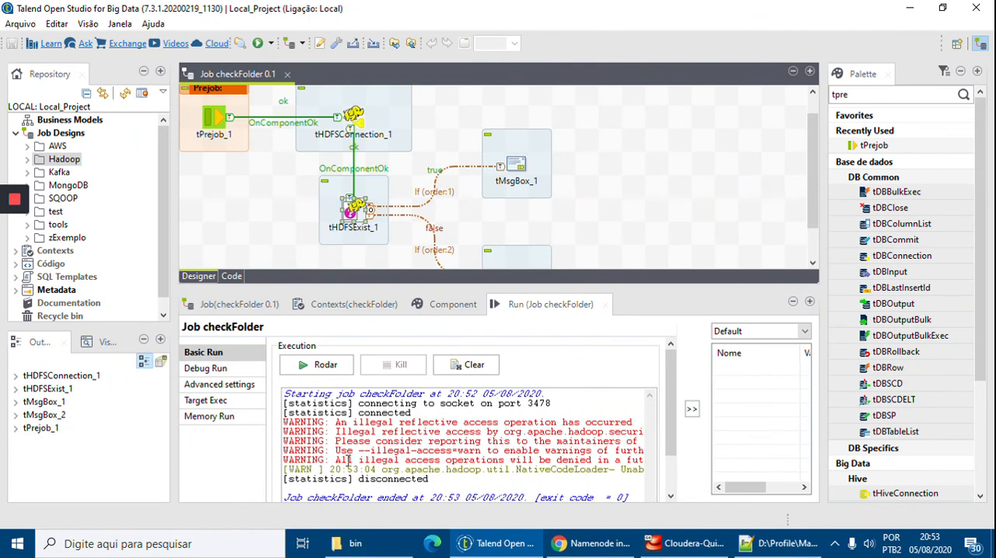
left_click_drag(330, 460, 282, 420)
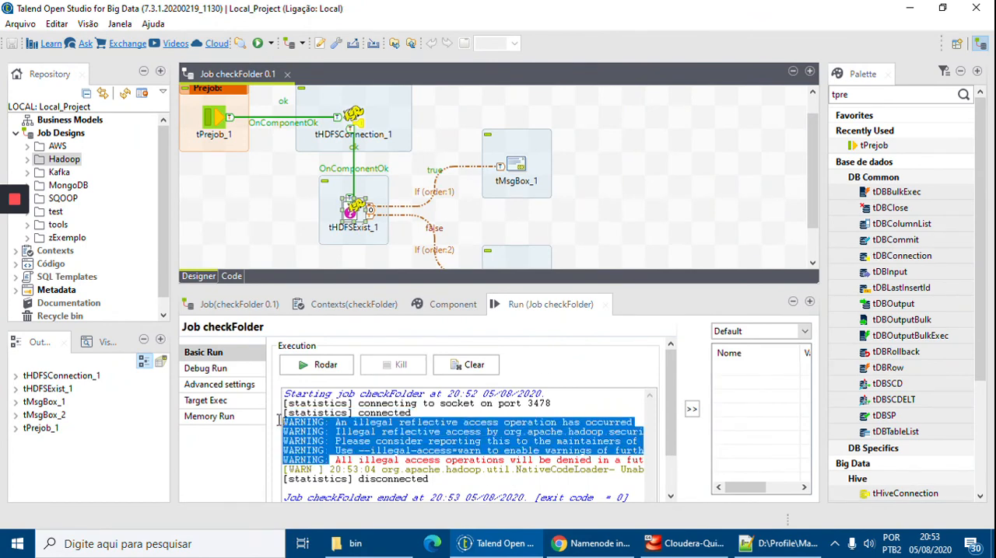
left_click(322, 430)
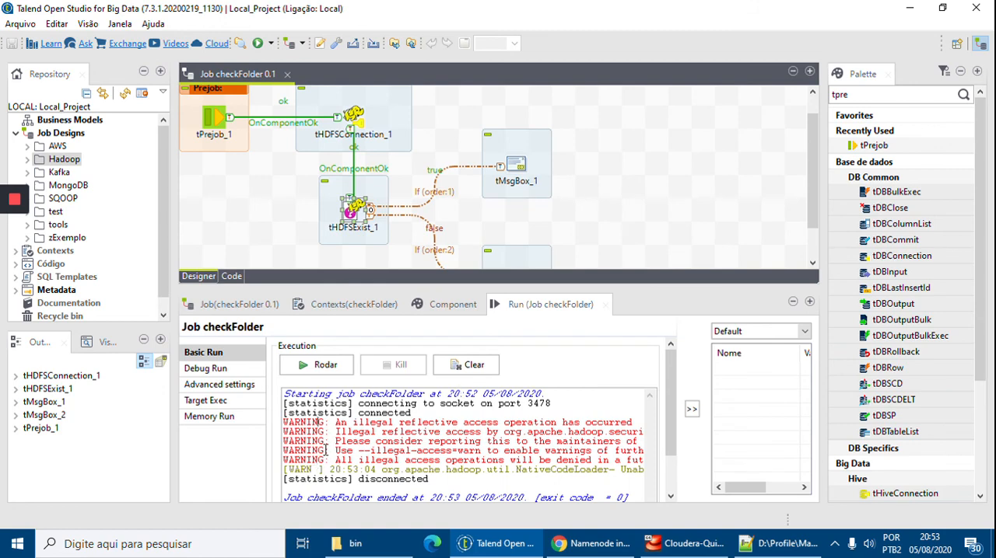
left_click(476, 367)
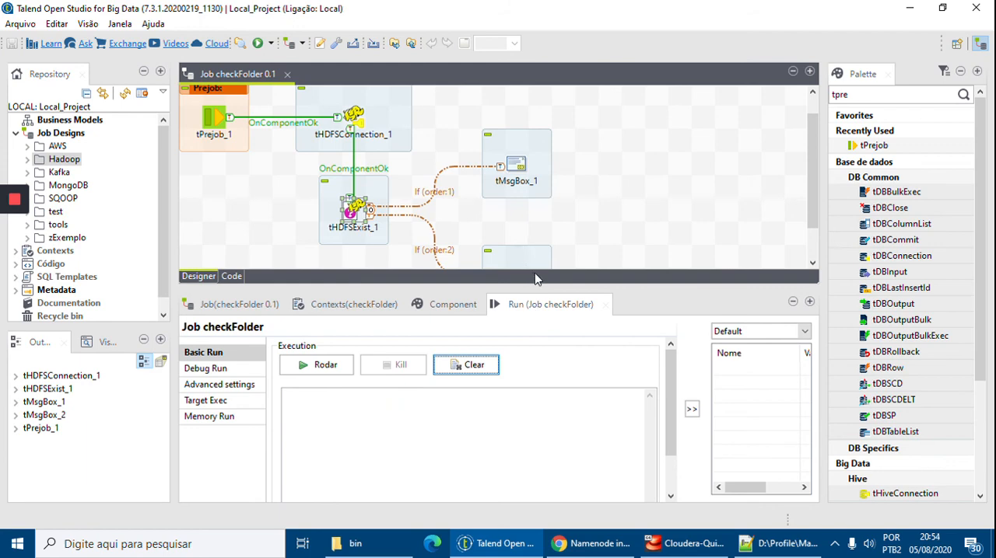
scroll(594, 247, "down", 2)
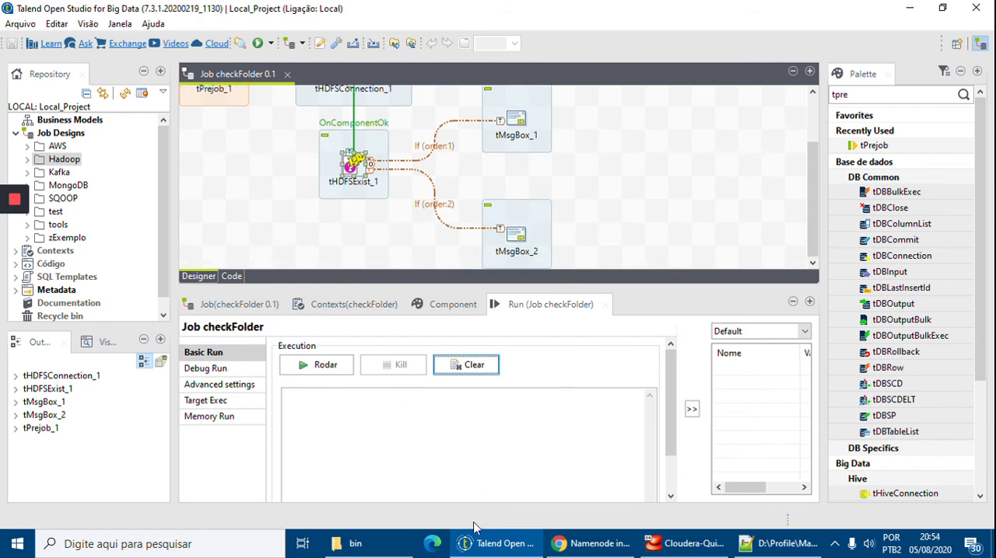
Check the /user folder listing in the Cloudera virtual machine's terminal, and set tHDFSExist_1's relative path in Talend to "/pentaho".
left_click(689, 544)
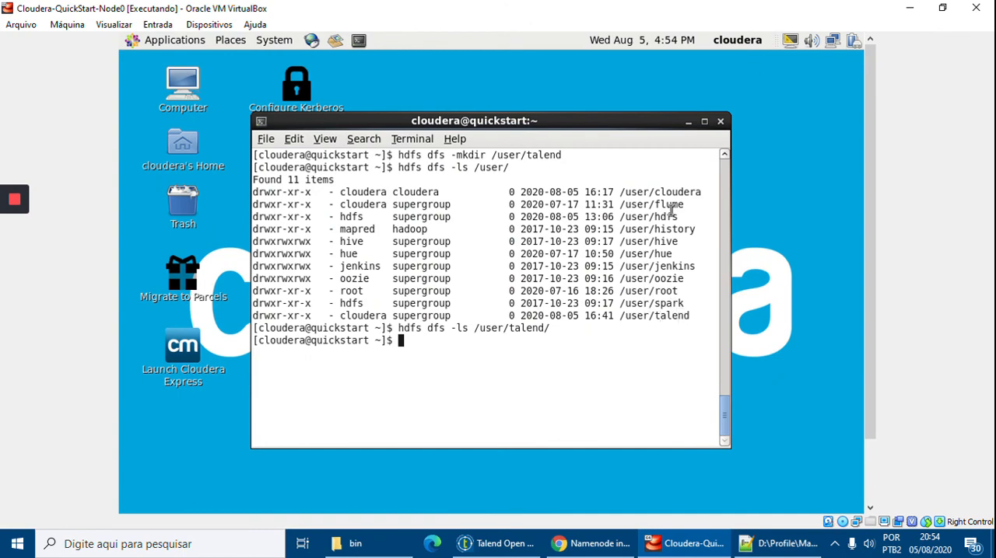
left_click(688, 544)
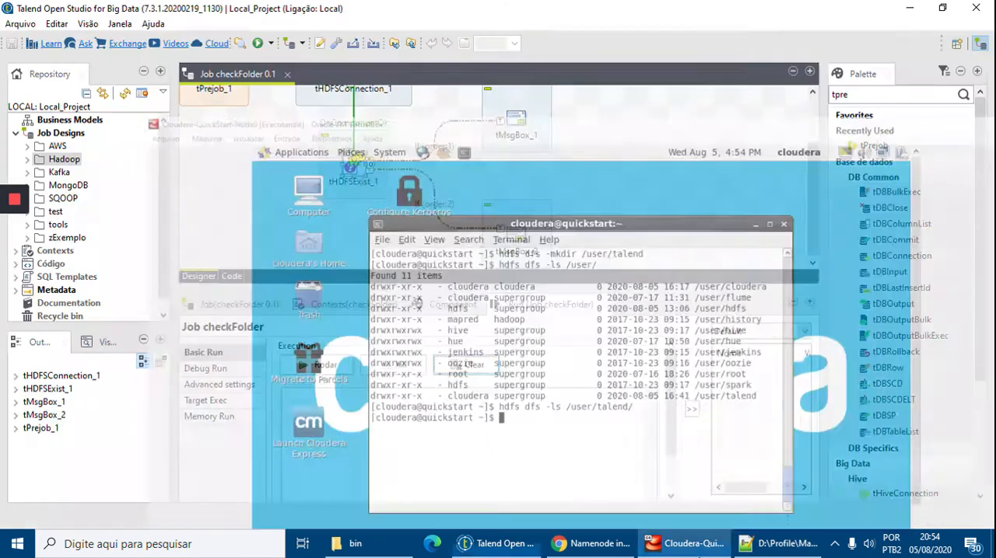
left_click(356, 165)
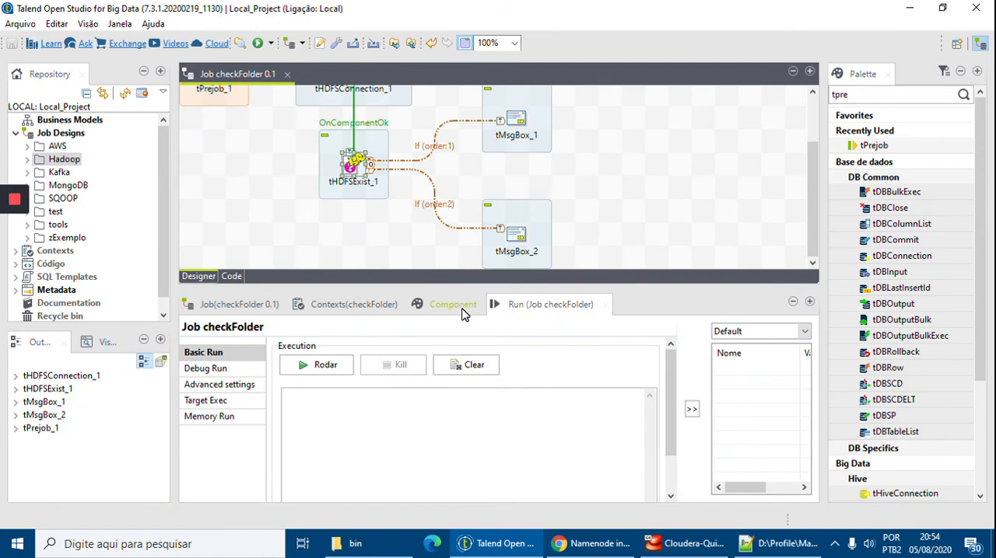
left_click(455, 305)
left_click(413, 384)
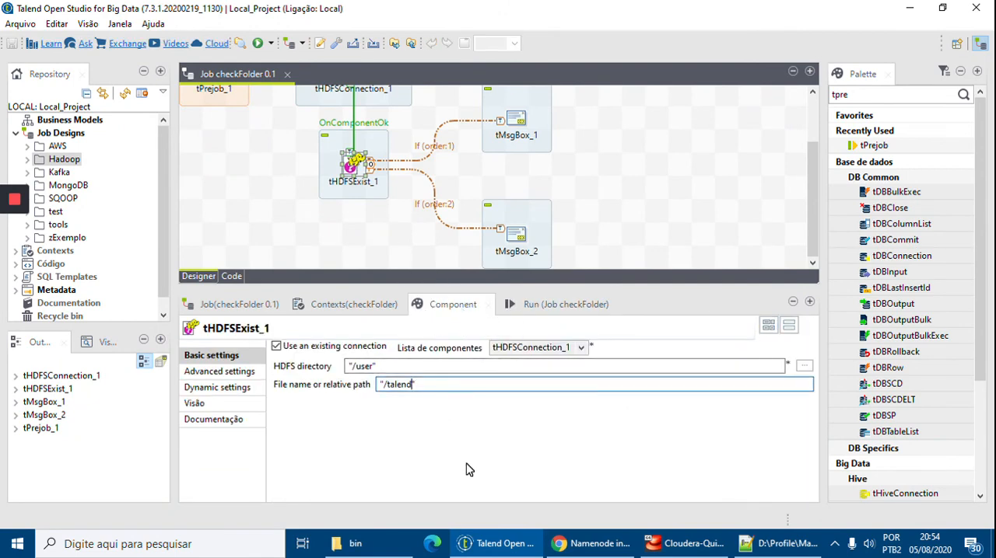
key("BackSpace")
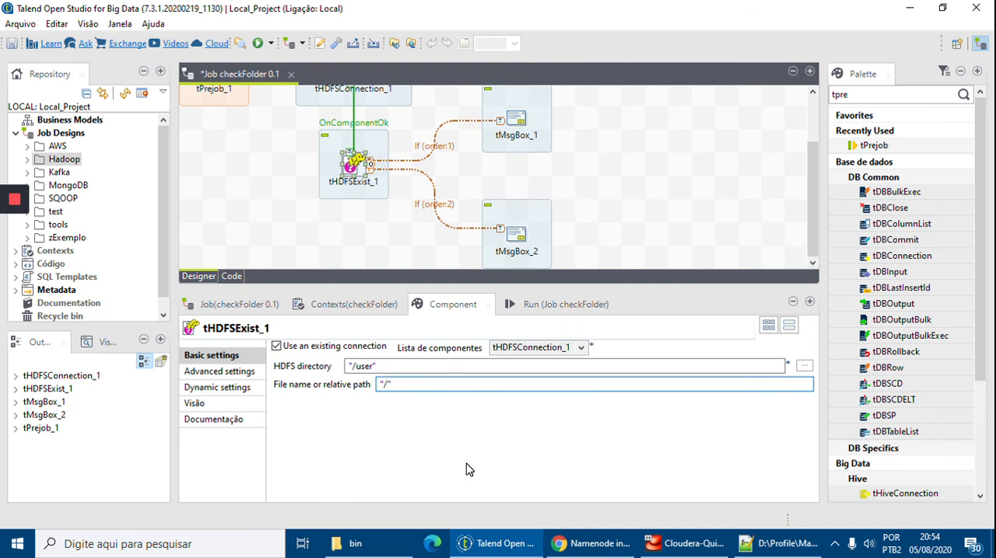
type("pentaho")
Run the checkFolder job with the basic run settings and acknowledge the HDFS File or Folder Check message box.
left_click(560, 303)
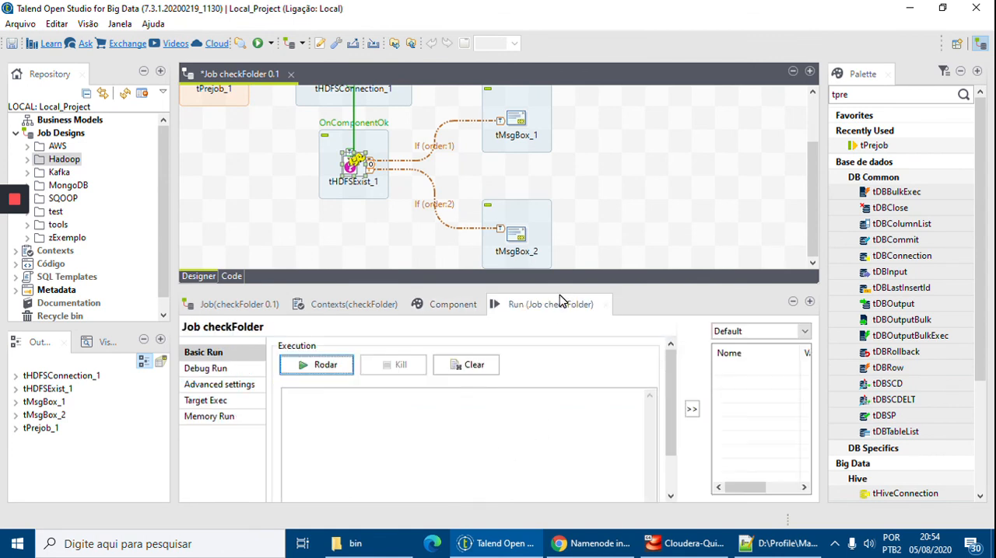
left_click(343, 365)
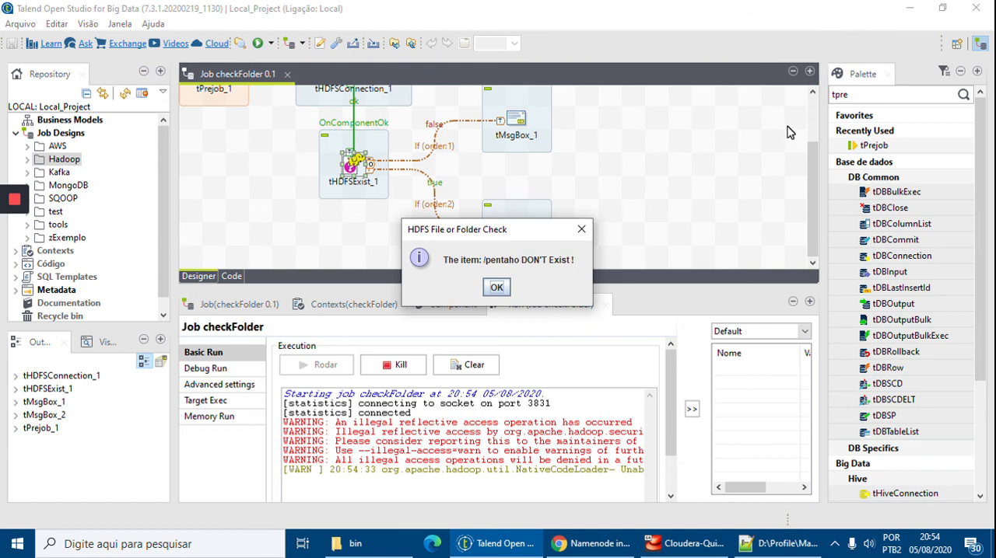
left_click(497, 288)
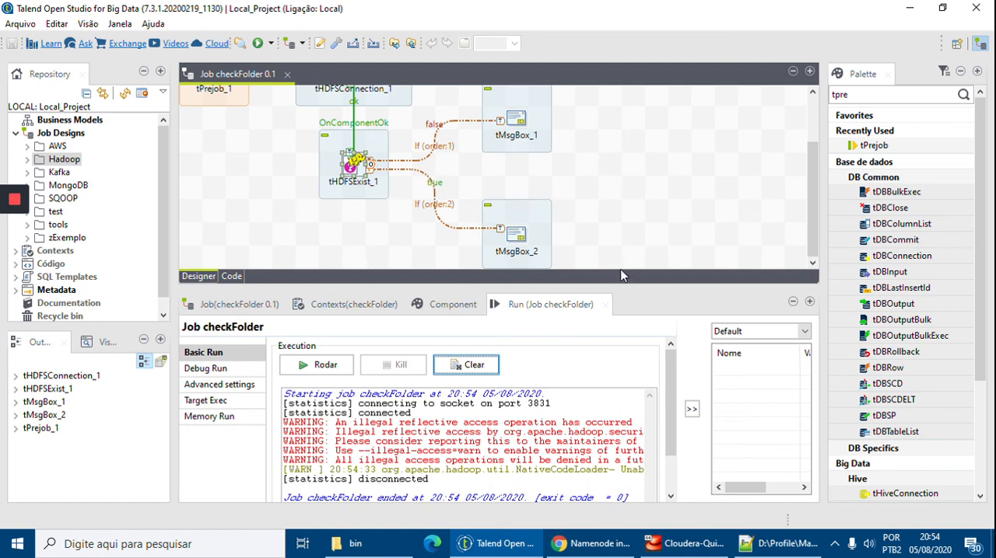
Enlarge the job design area to show the whole flow, and inspect the second If trigger and tMsgBox_2.
left_click_drag(622, 302, 639, 373)
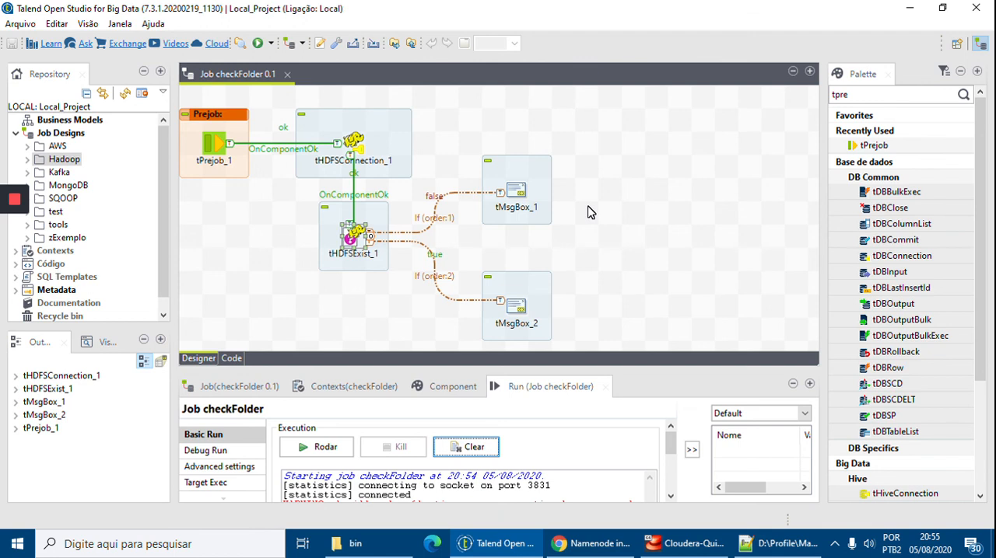
left_click(435, 272)
left_click(516, 308)
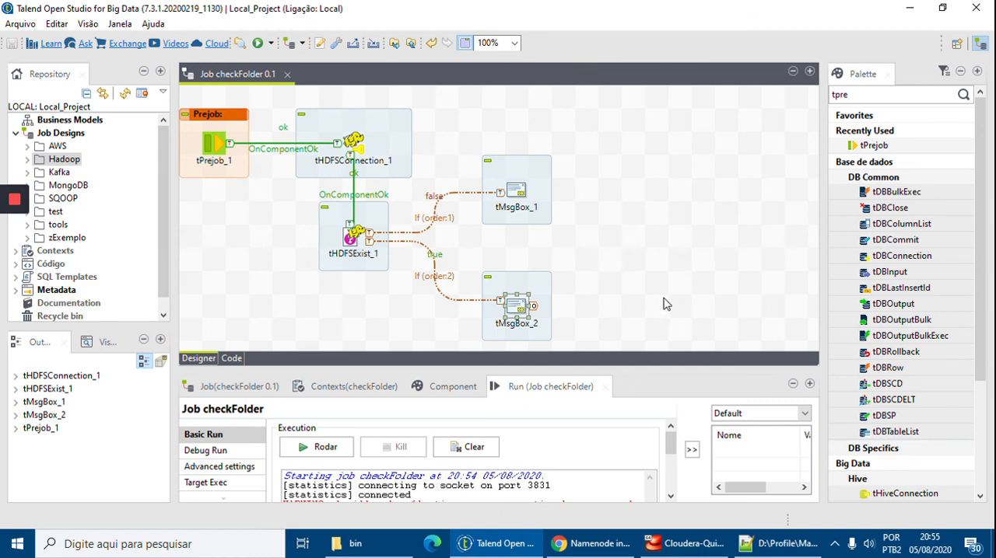
Switch to Notepad++ to review the winutils, JVM argument and hosts file instructions in Intruções.txt, and return to Talend Open Studio.
left_click(768, 544)
scroll(547, 327, "up", 3)
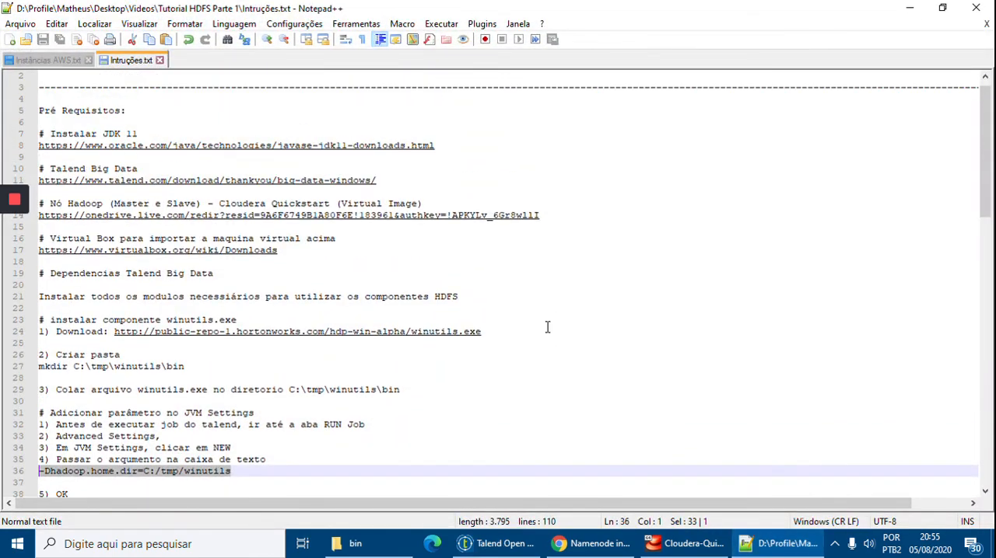
scroll(235, 274, "down", 8)
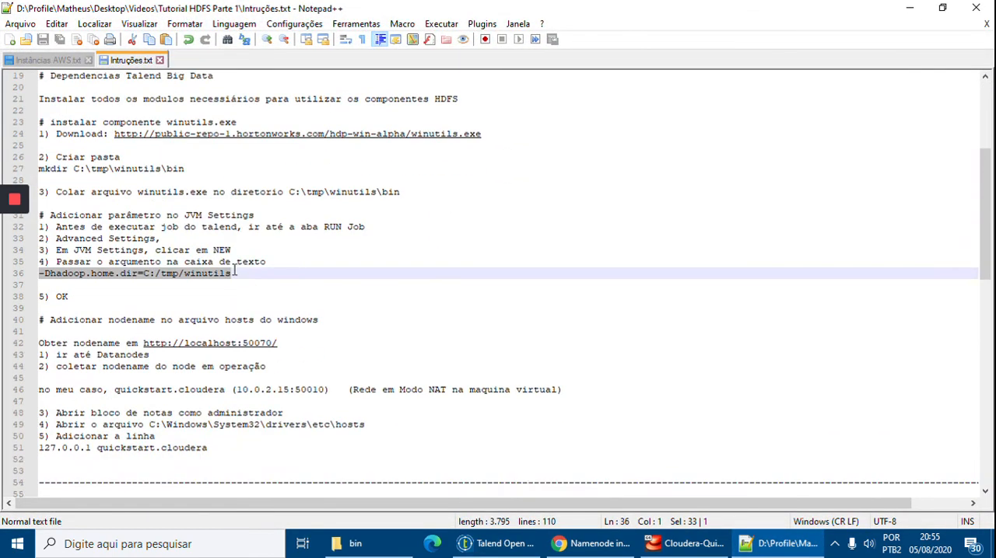
scroll(283, 277, "down", 3)
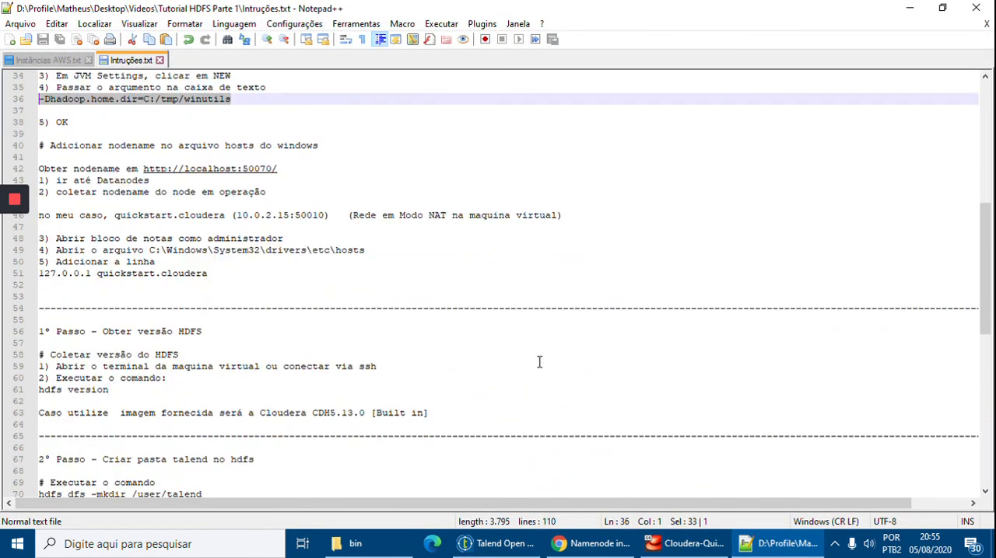
left_click(770, 544)
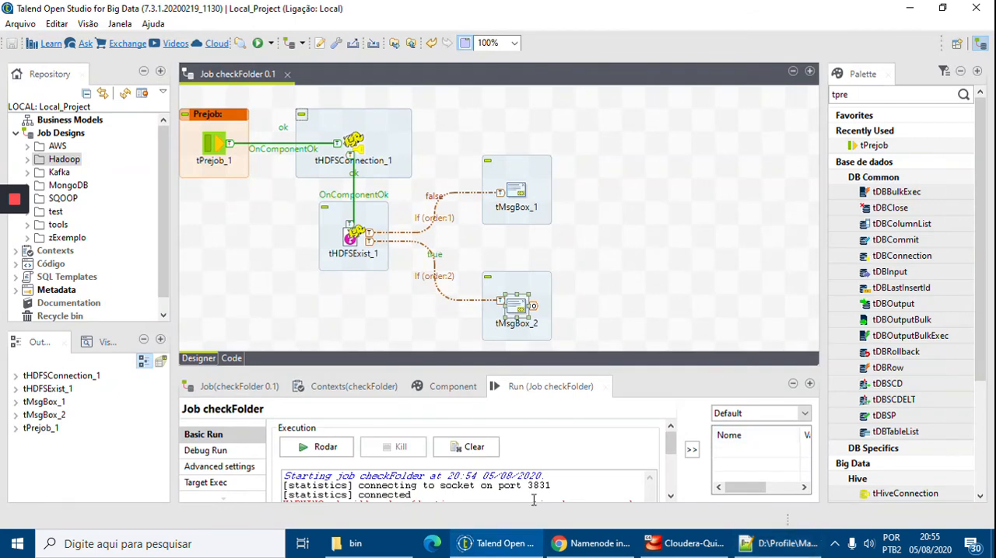